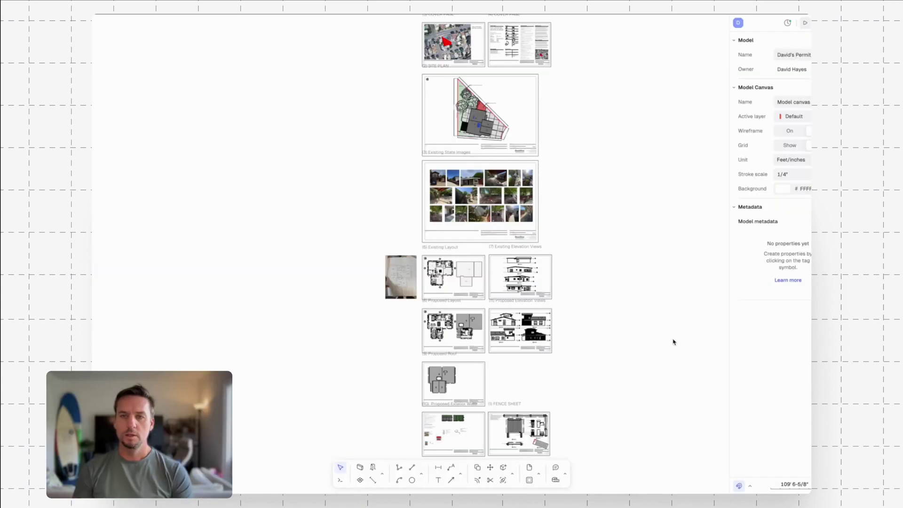
Scroll and pan across the layout sheets to center the Proposed Elevation Views sheet.
scroll(605, 160, up, 2)
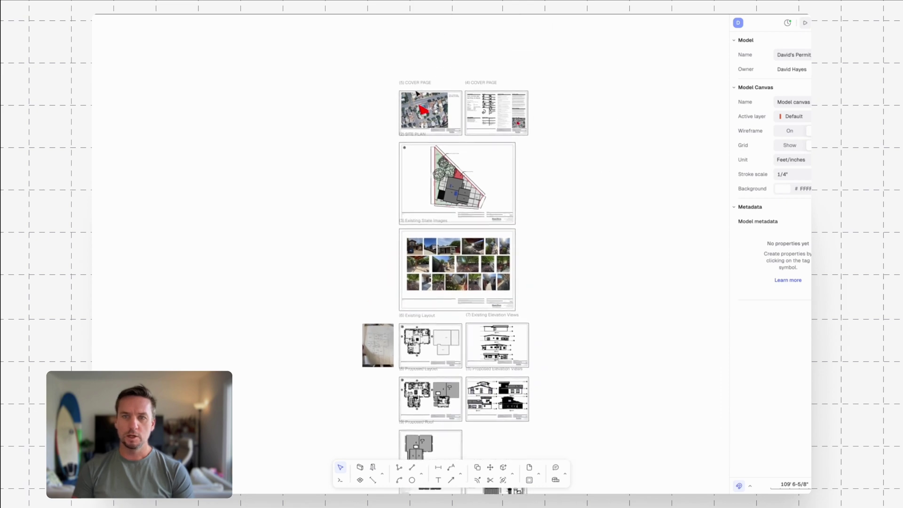
ctrl+scroll(478, 105, up, 5)
ctrl+scroll(478, 105, up, 6)
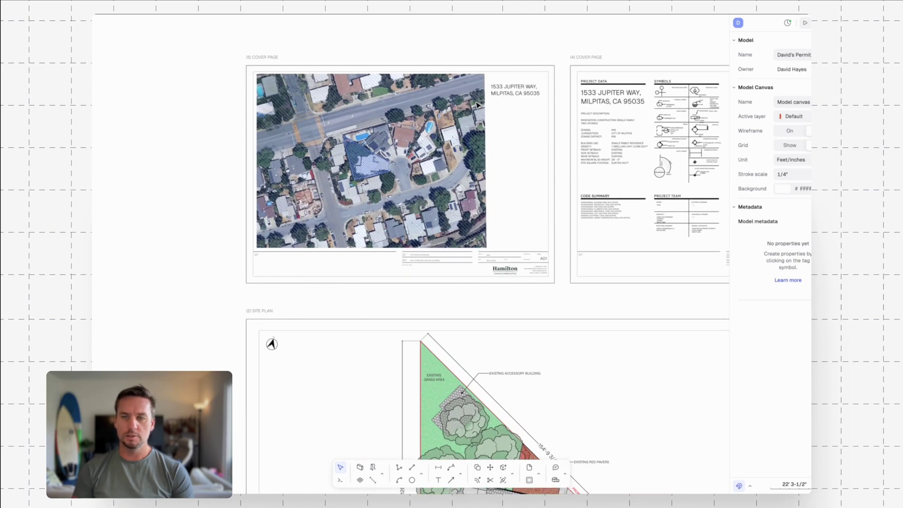
ctrl+scroll(385, 125, up, 3)
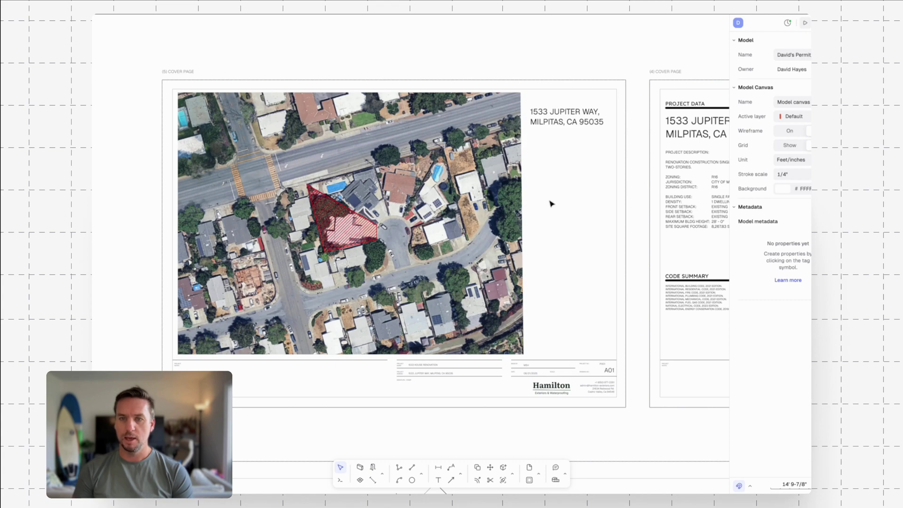
ctrl+scroll(551, 201, down, 5)
ctrl+scroll(585, 316, up, 3)
scroll(541, 250, down, 3)
scroll(624, 378, down, 15)
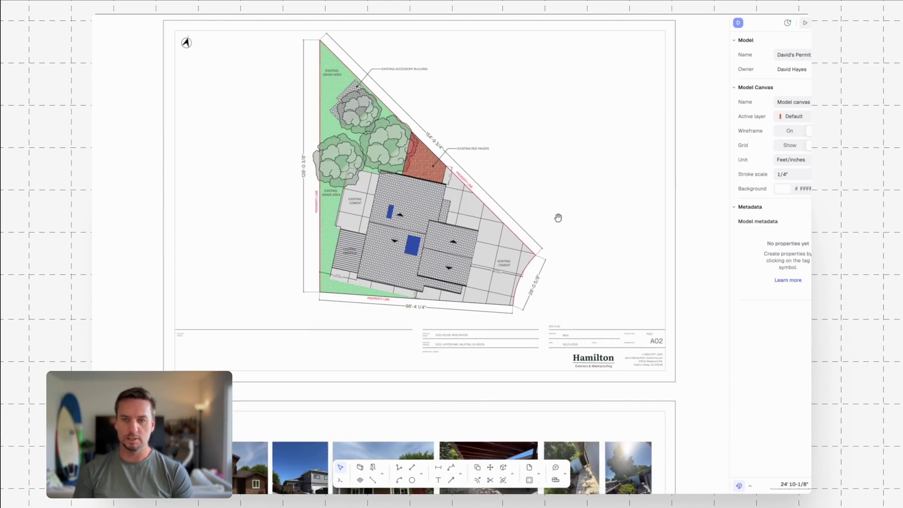
scroll(538, 260, down, 8)
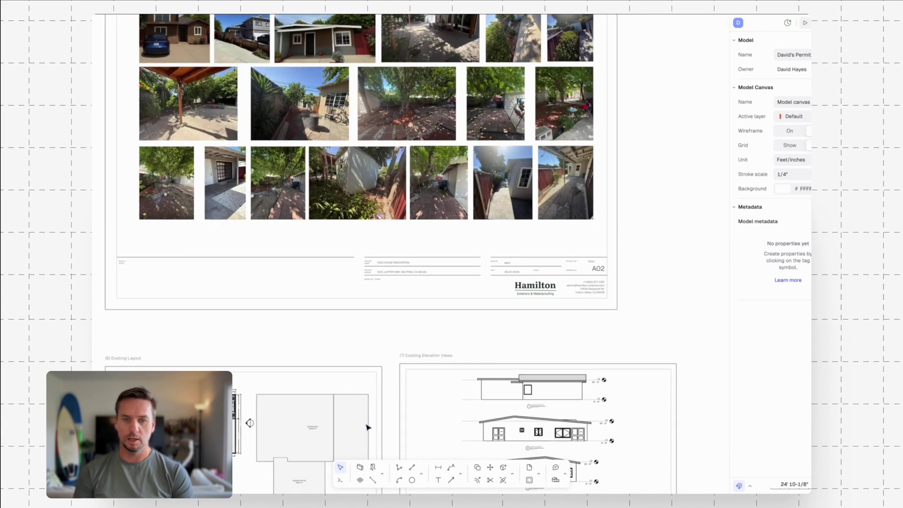
scroll(422, 328, down, 10)
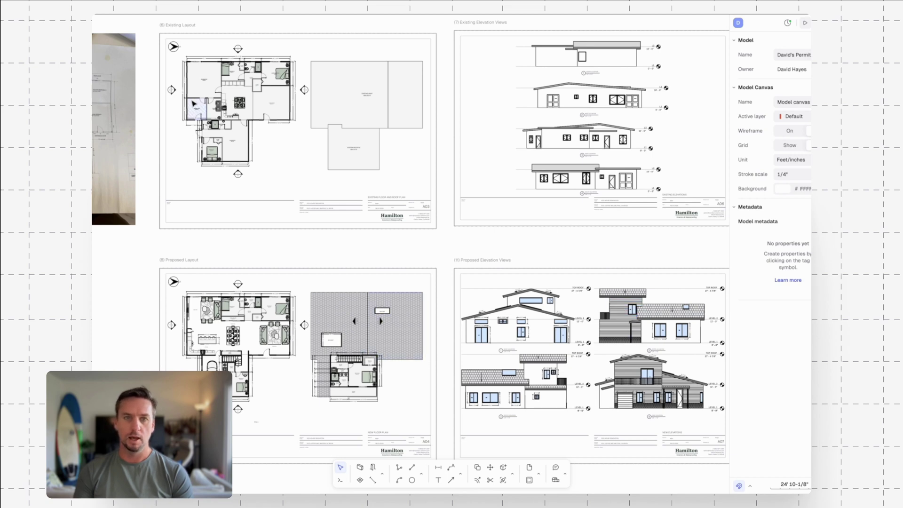
scroll(193, 72, up, 4)
scroll(283, 78, up, 3)
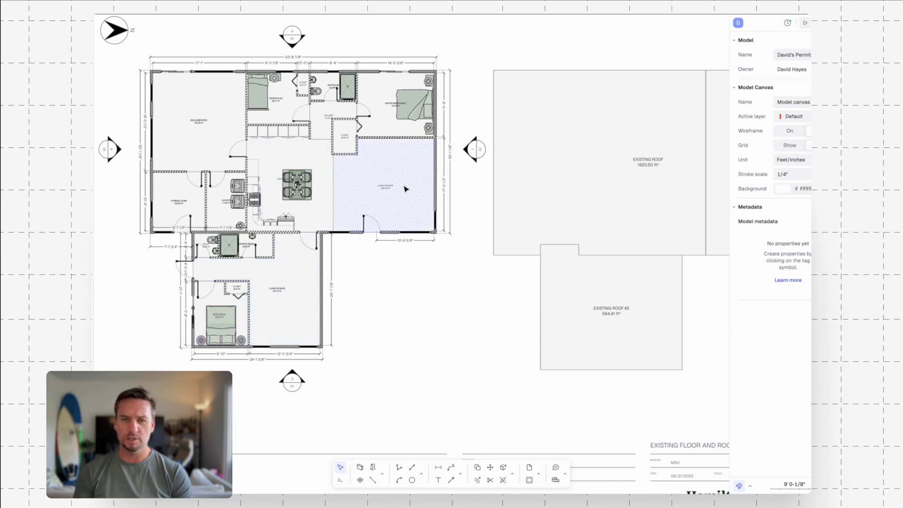
ctrl+scroll(239, 183, down, 5)
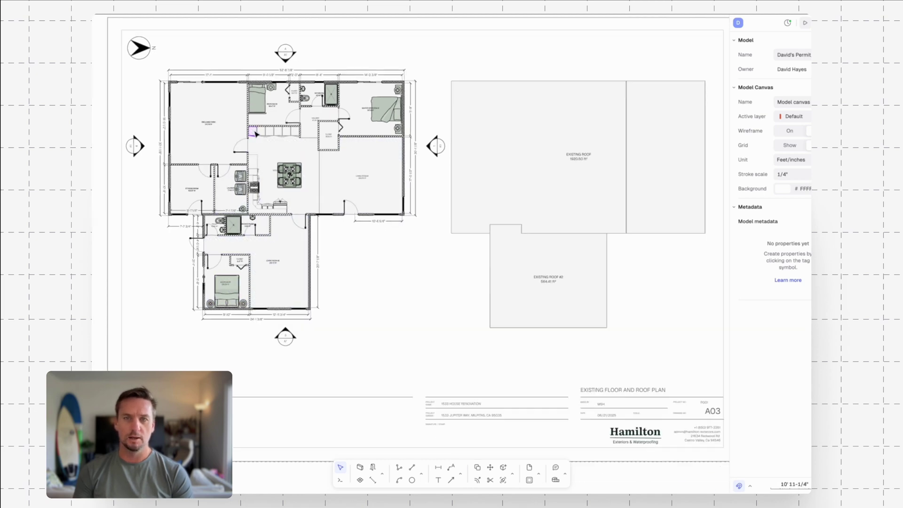
scroll(373, 298, down, 5)
ctrl+scroll(379, 257, up, 5)
ctrl+scroll(282, 228, up, 3)
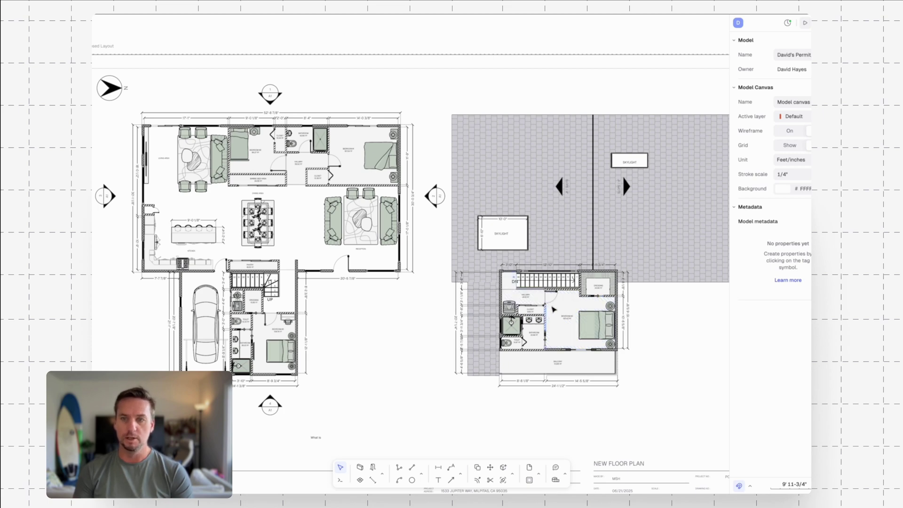
middle_drag(685, 303, 434, 318)
scroll(434, 318, down, 3)
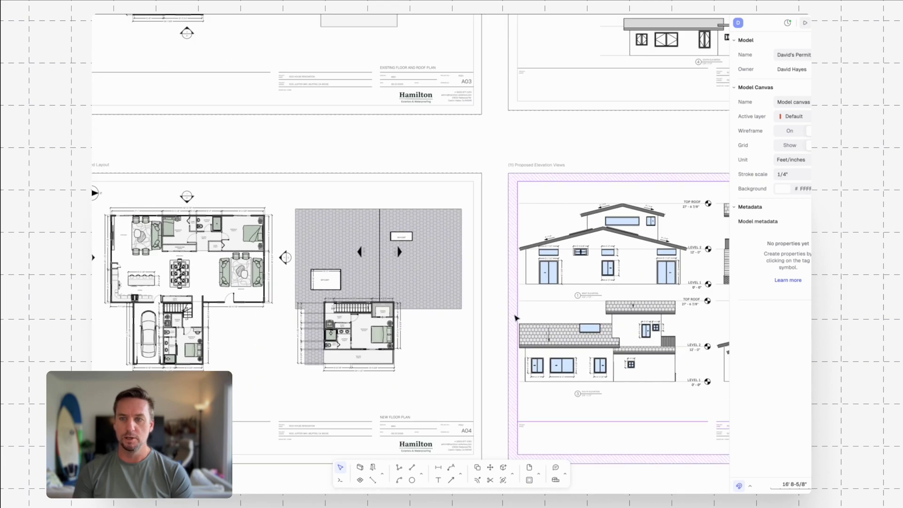
scroll(518, 316, up, 3)
middle_drag(518, 316, 214, 308)
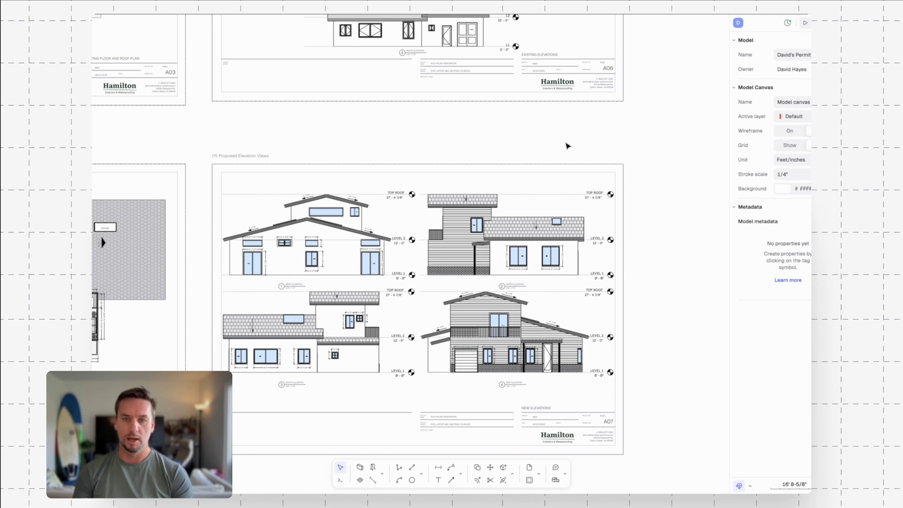
scroll(514, 246, down, 4)
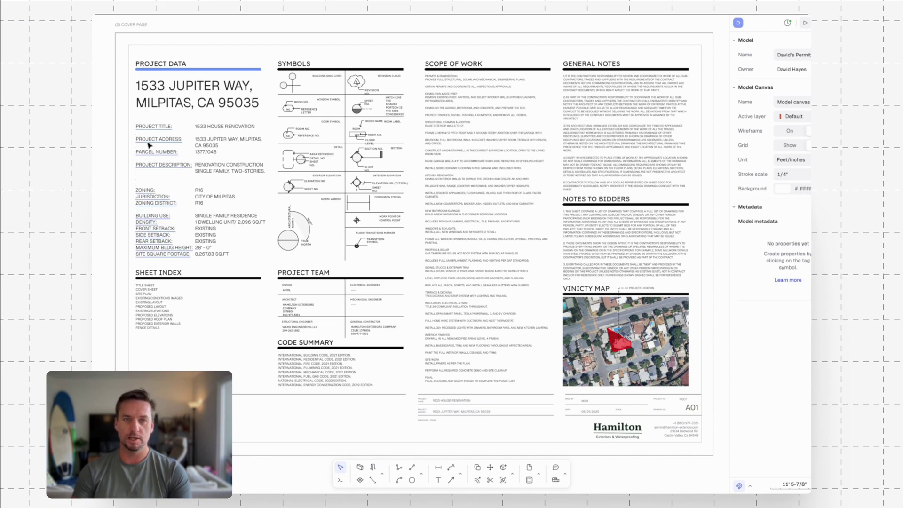
scroll(148, 146, up, 5)
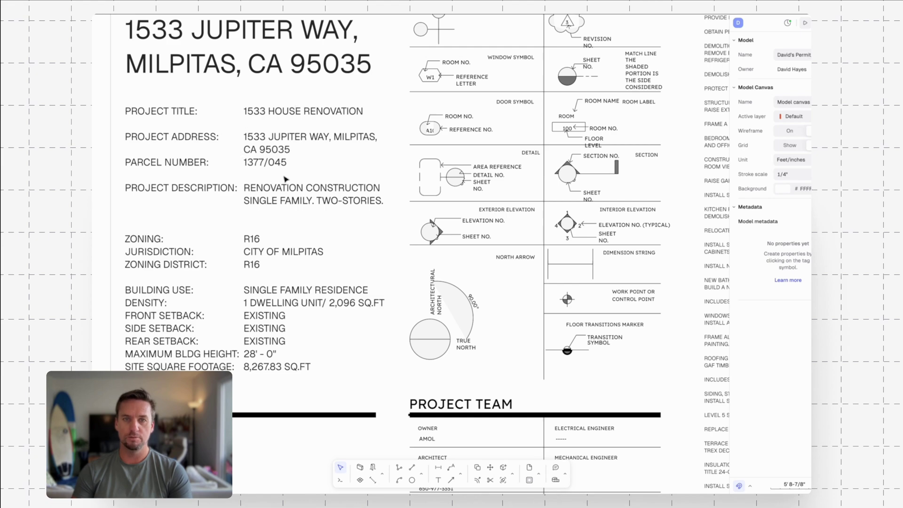
scroll(367, 268, down, 8)
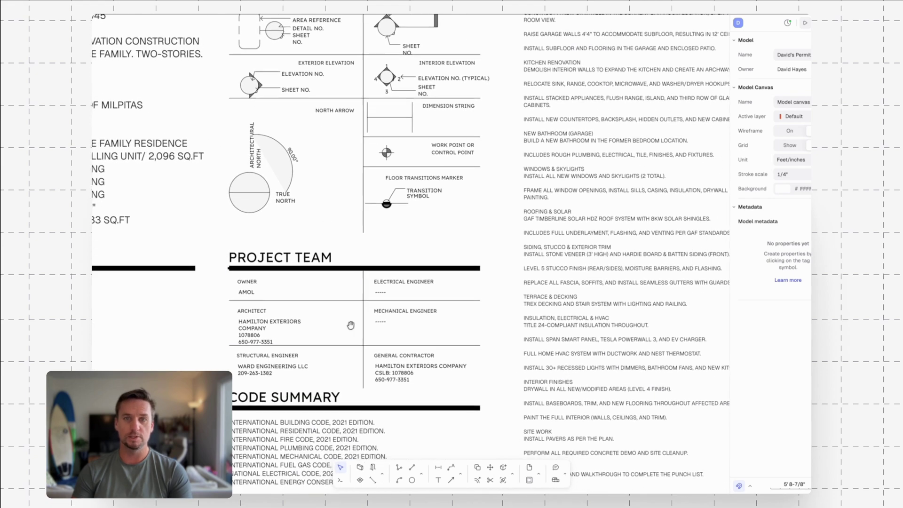
scroll(393, 299, down, 6)
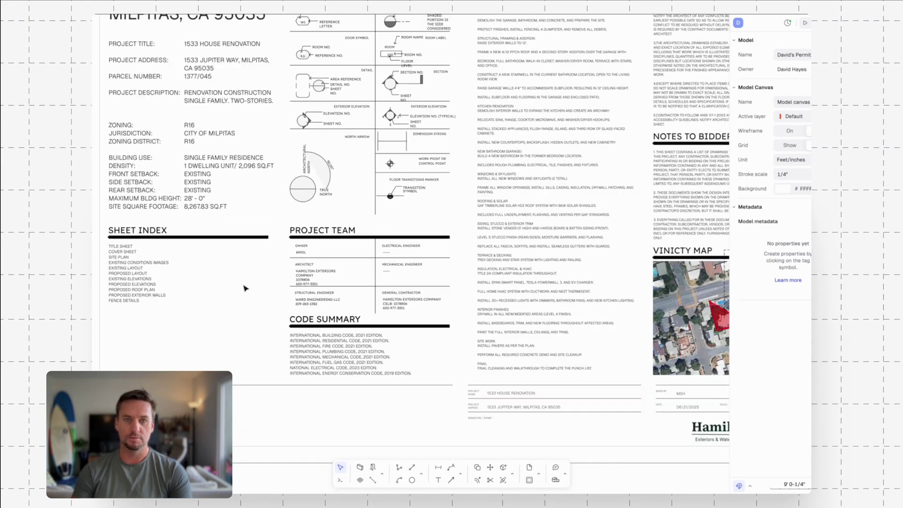
scroll(347, 280, right, 10)
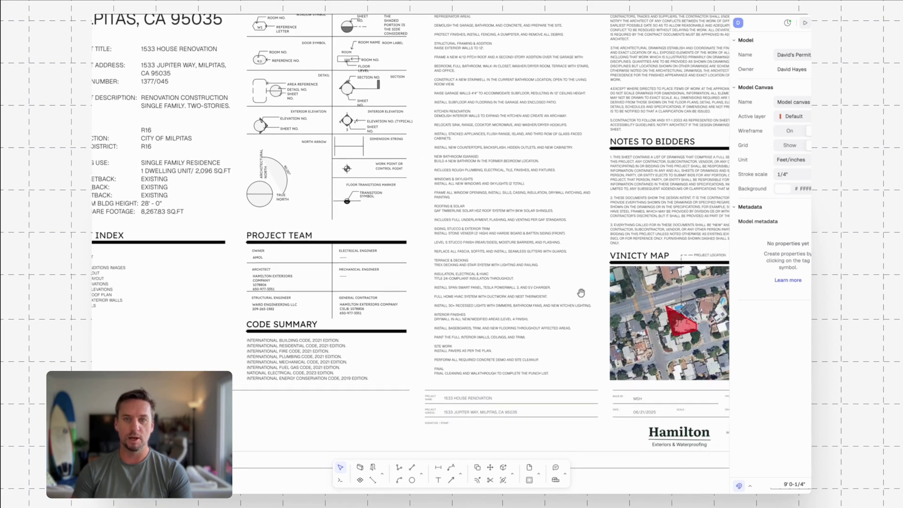
scroll(520, 343, up, 5)
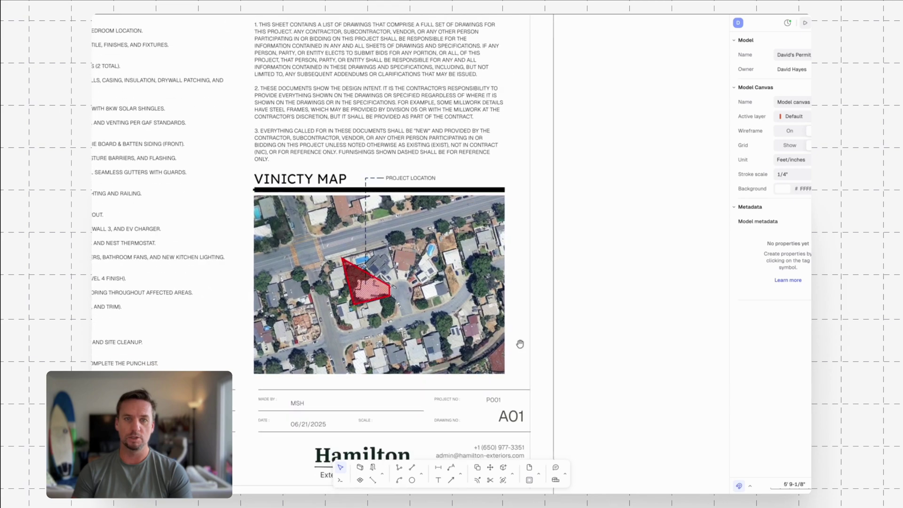
scroll(521, 328, down, 2)
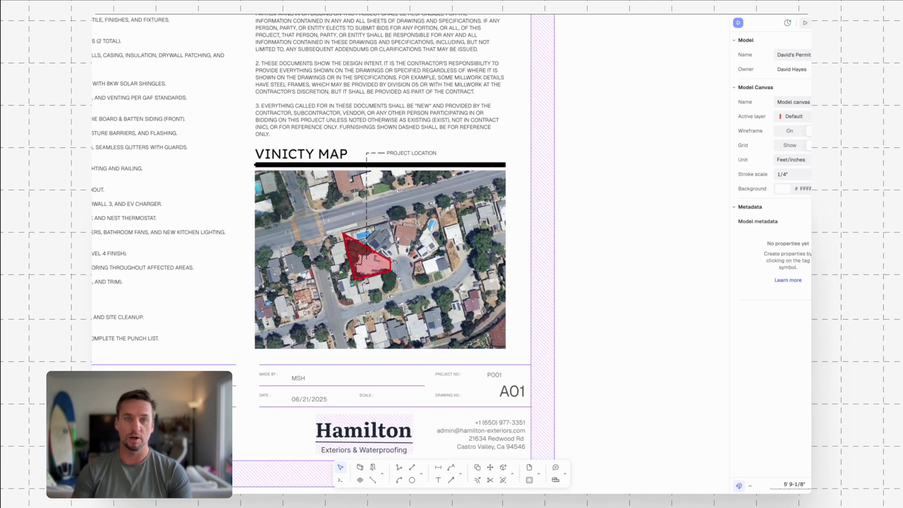
scroll(284, 425, down, 10)
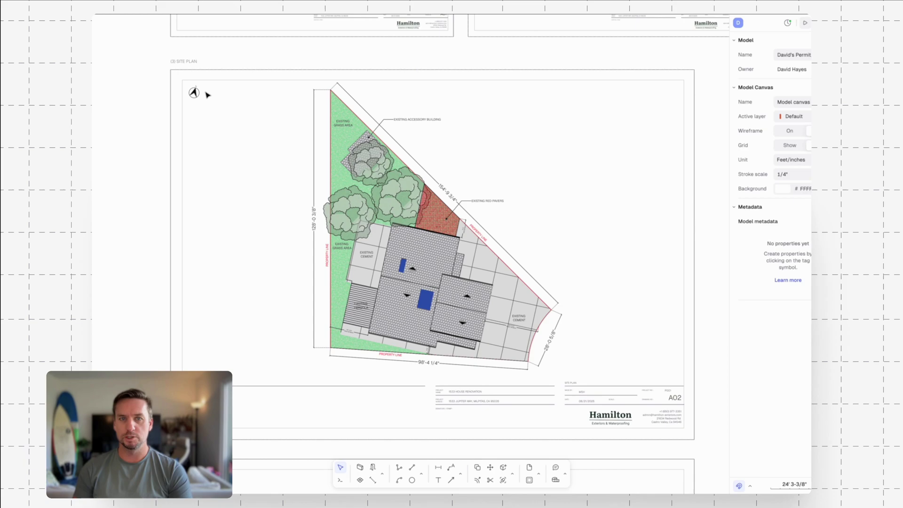
scroll(406, 362, up, 10)
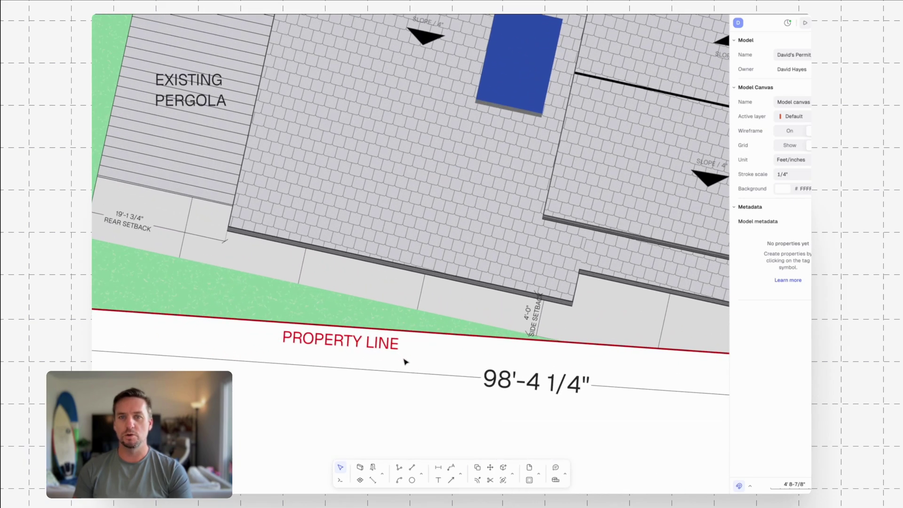
scroll(405, 361, down, 5)
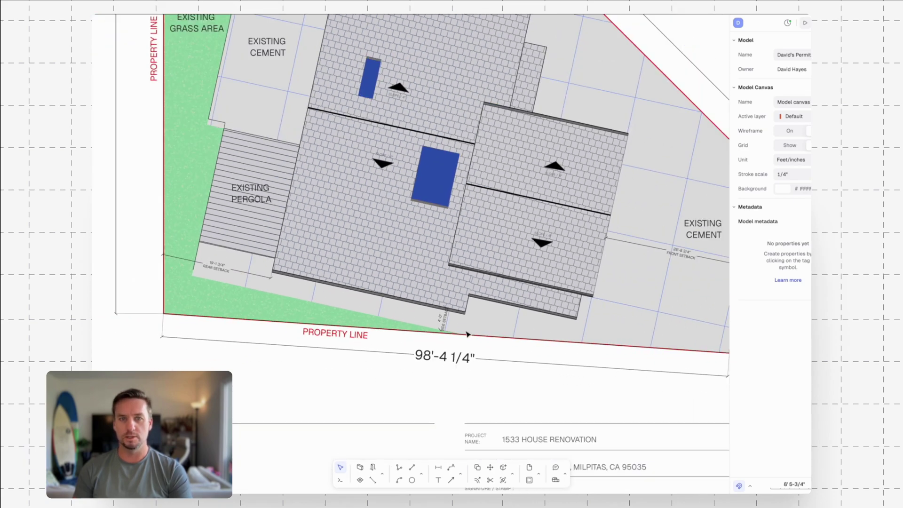
scroll(467, 334, down, 5)
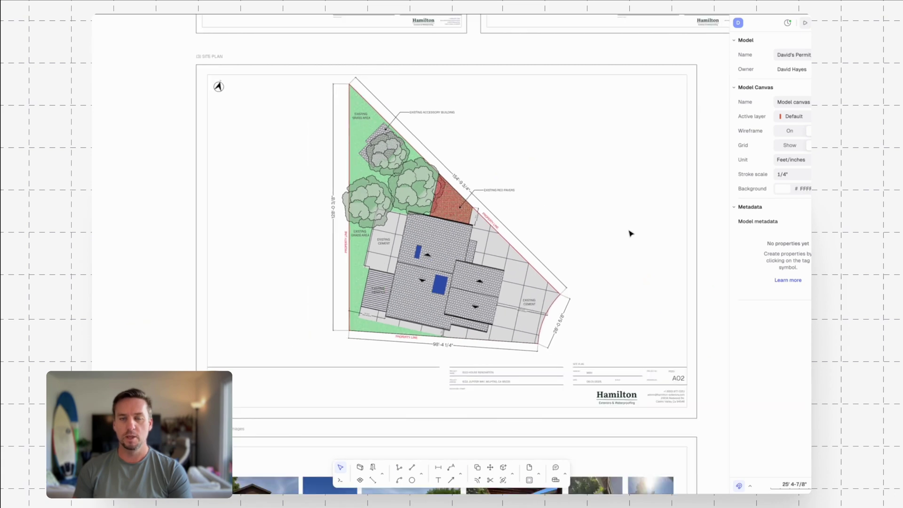
scroll(614, 196, up, 2)
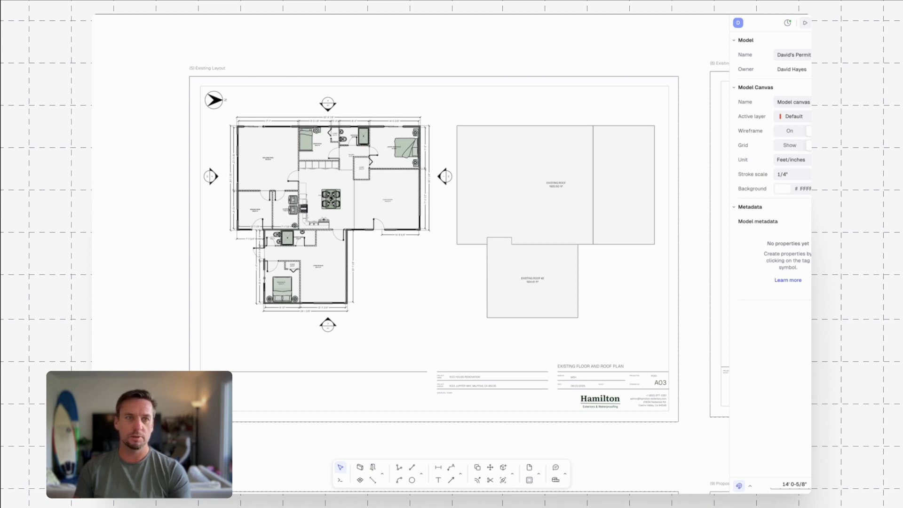
Import the plan page from Existing Plan.pdf with the Vector format.
click(94, 22)
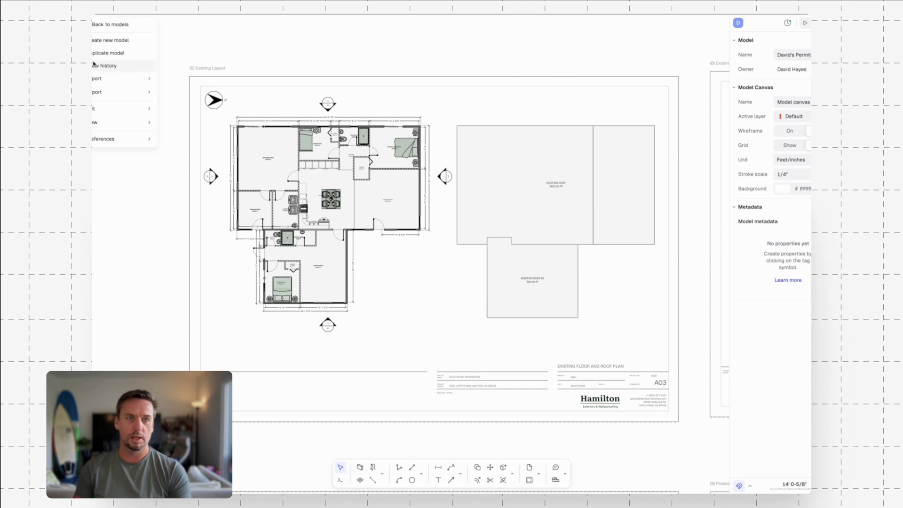
mouse_move(103, 79)
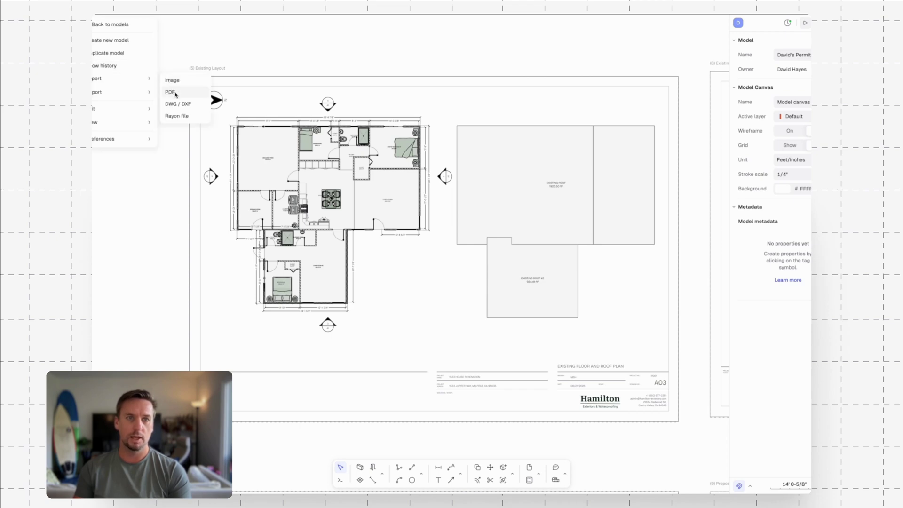
click(171, 92)
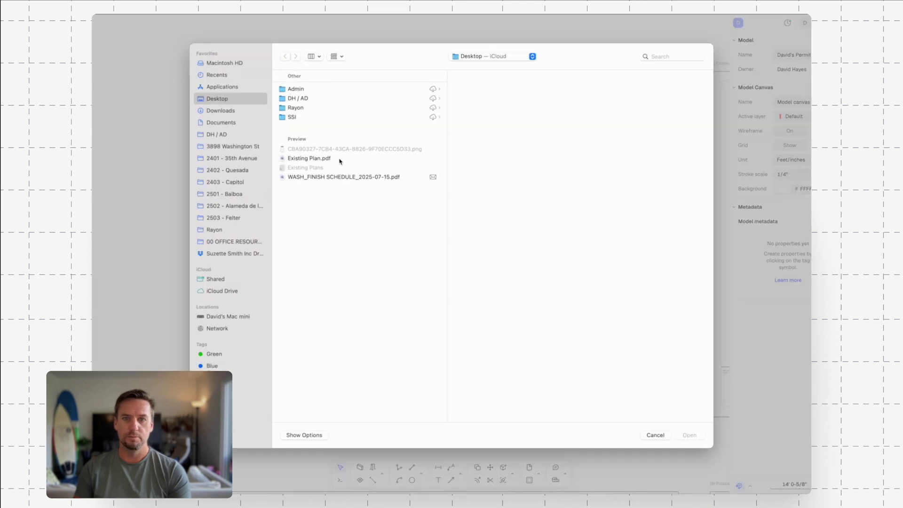
click(340, 159)
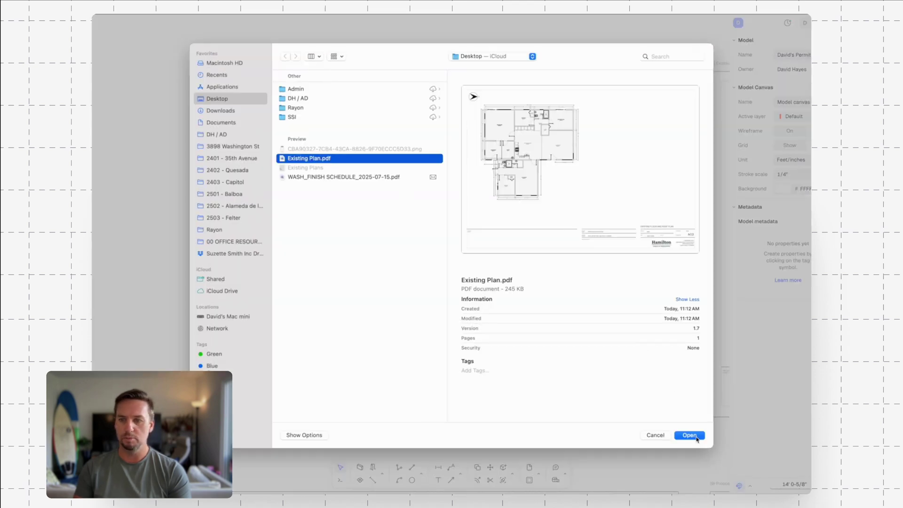
click(689, 436)
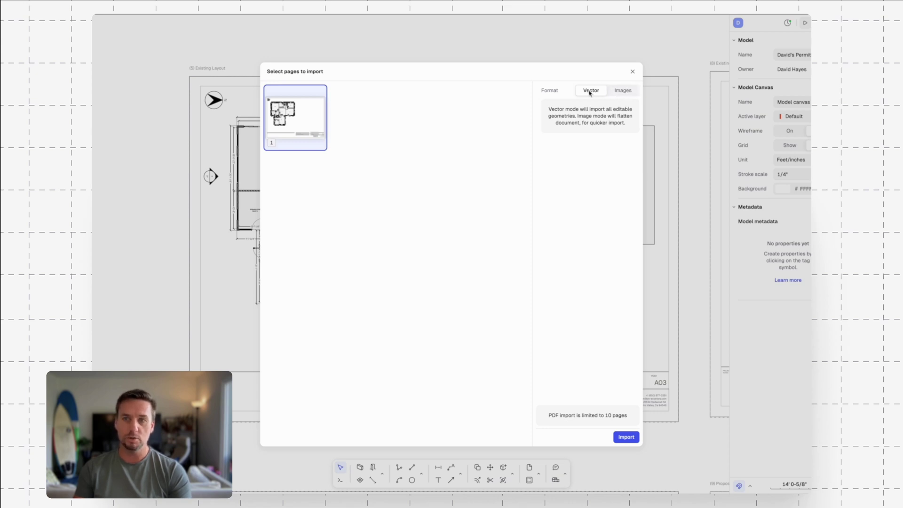
click(623, 91)
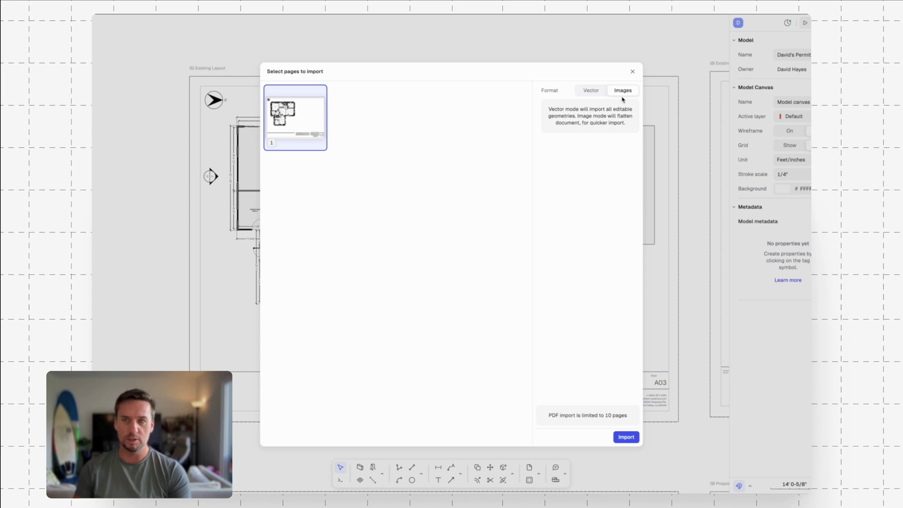
click(593, 91)
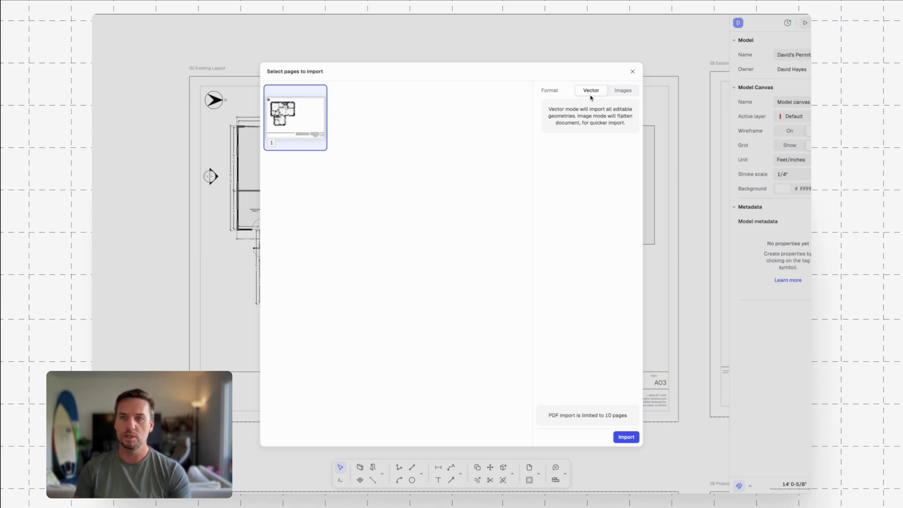
click(619, 91)
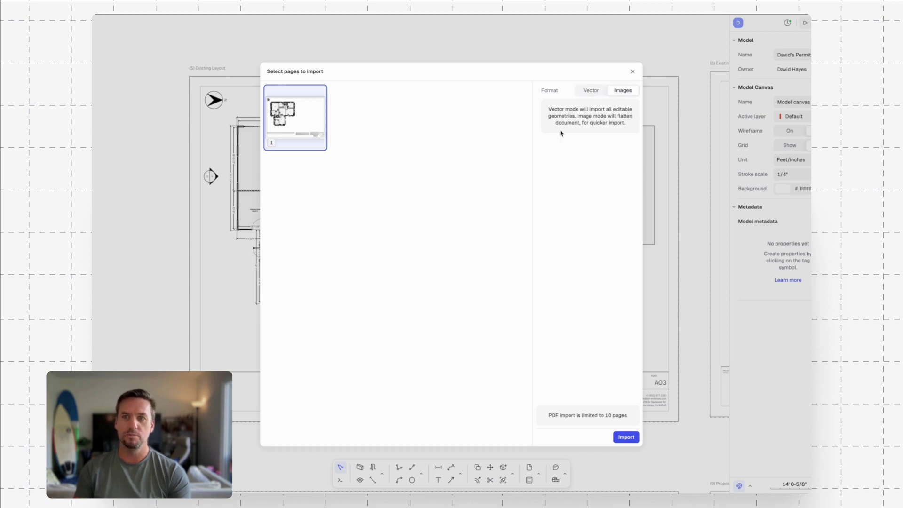
click(590, 94)
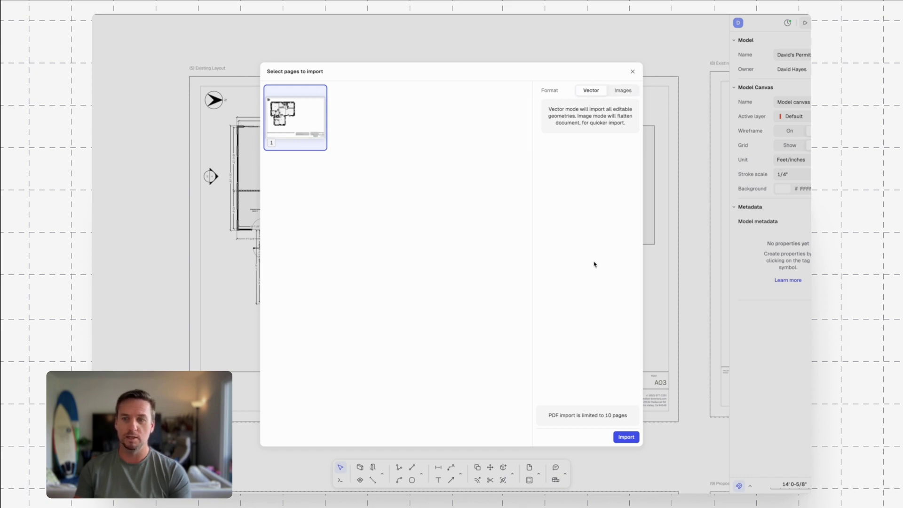
click(627, 438)
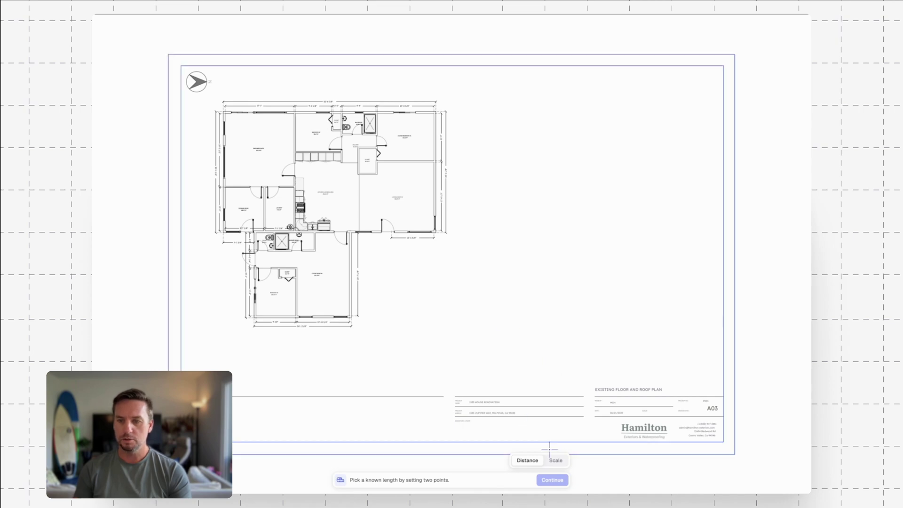
Switch to known-distance calibration and mark both ends of the bedroom's 11'-8" wall.
click(557, 461)
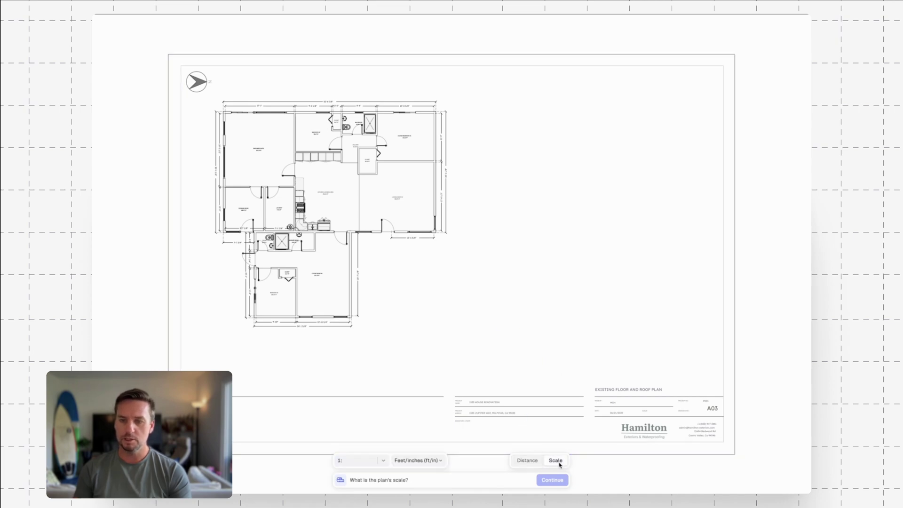
click(528, 466)
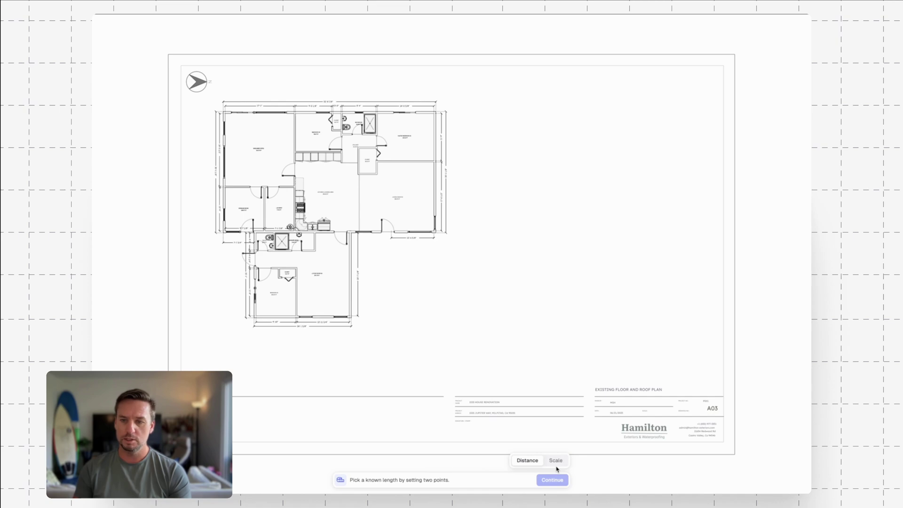
click(298, 327)
scroll(288, 321, up, 5)
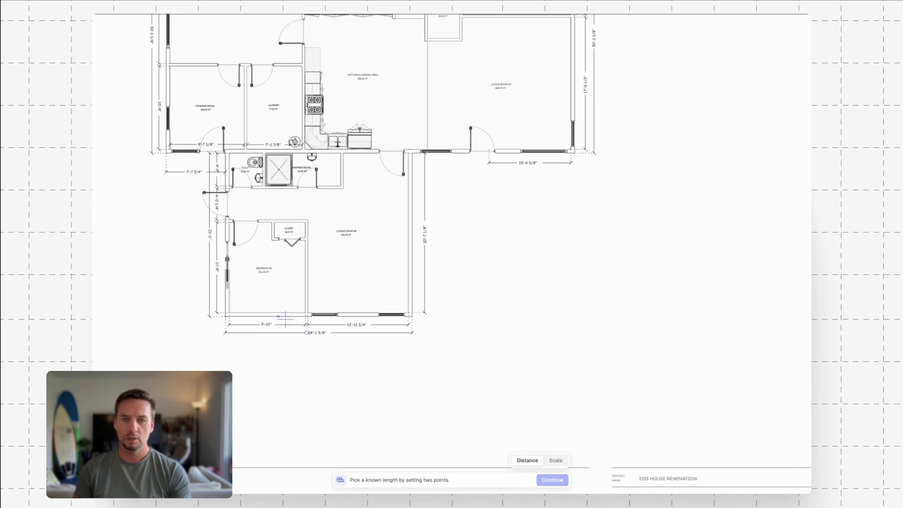
scroll(211, 304, up, 5)
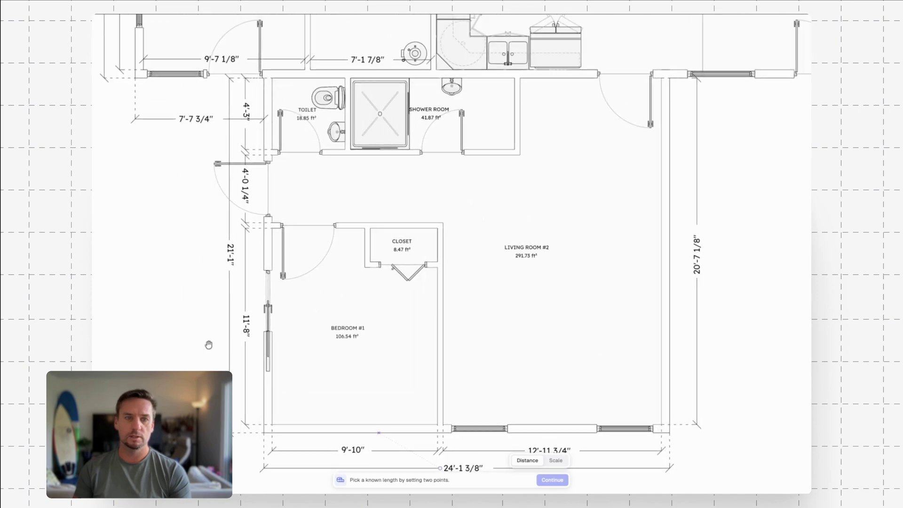
scroll(359, 329, down, 5)
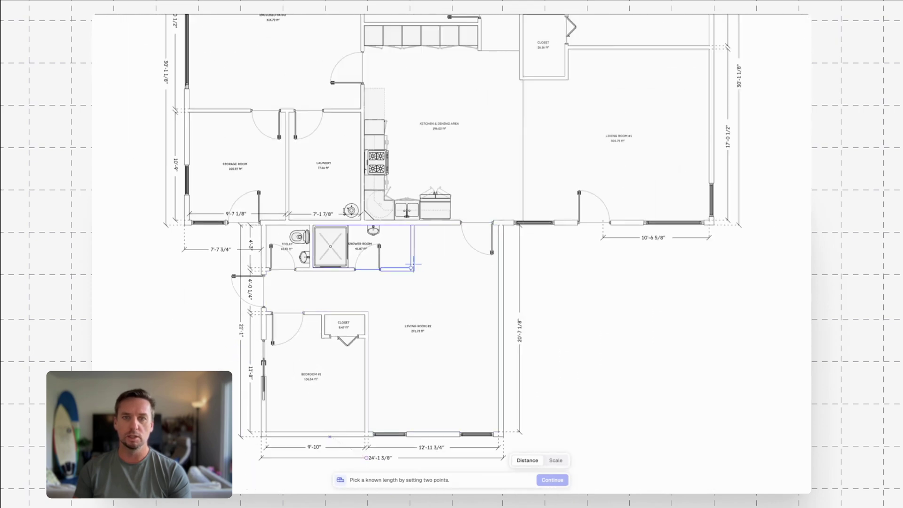
scroll(360, 330, up, 5)
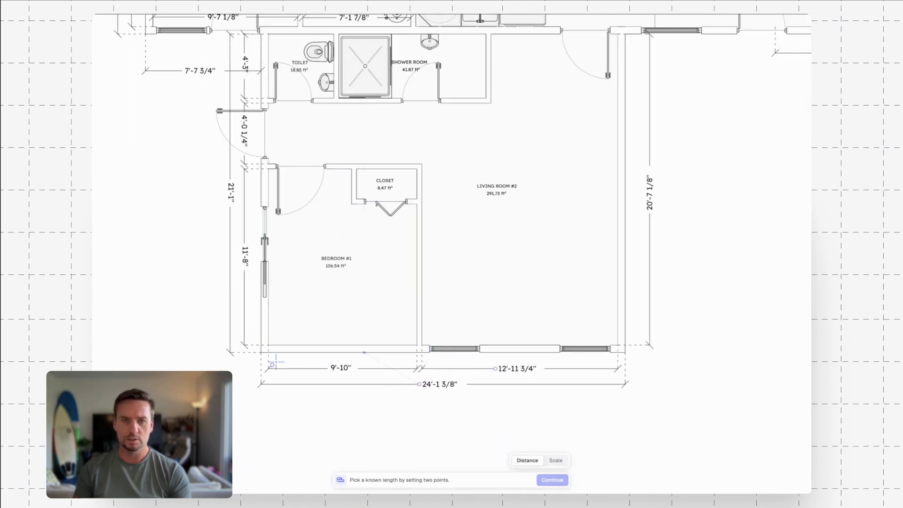
scroll(256, 231, up, 2)
scroll(256, 230, up, 4)
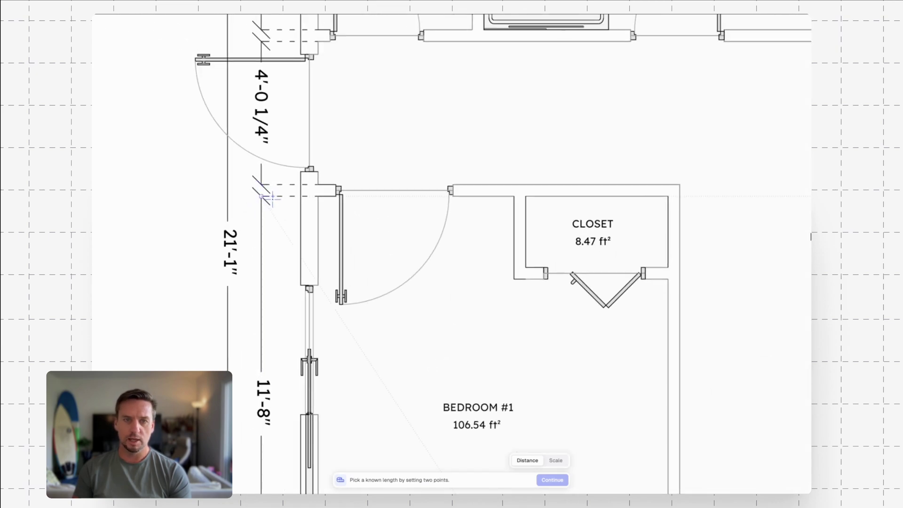
click(263, 196)
scroll(294, 326, down, 5)
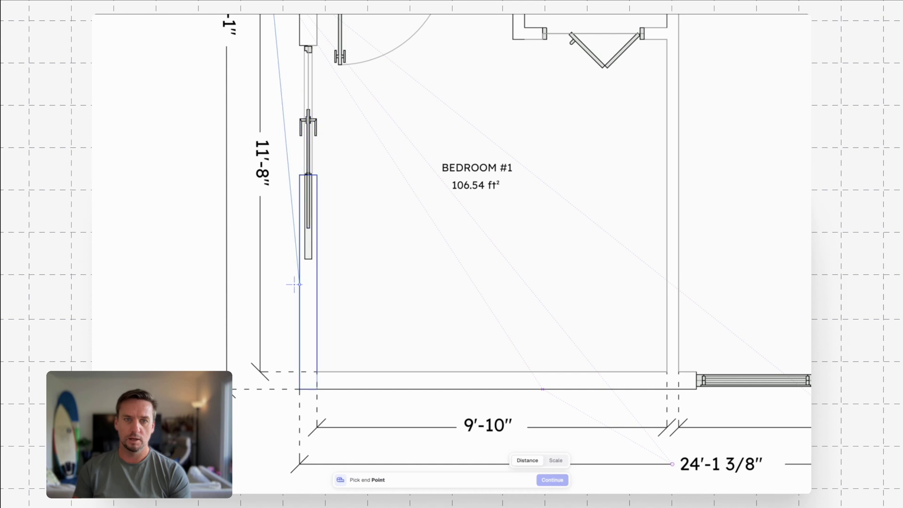
click(269, 372)
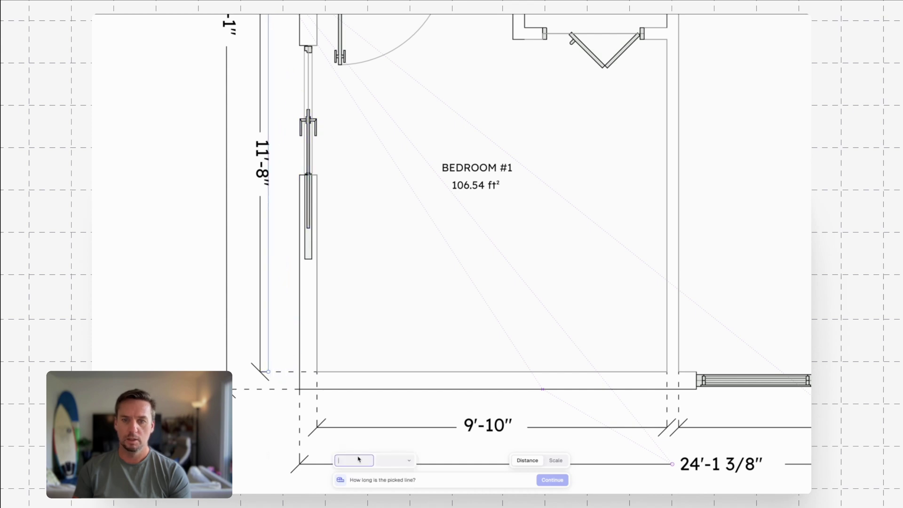
Enter the known length 11'8" in Feet (ft) and apply the calibration.
text(11'8)
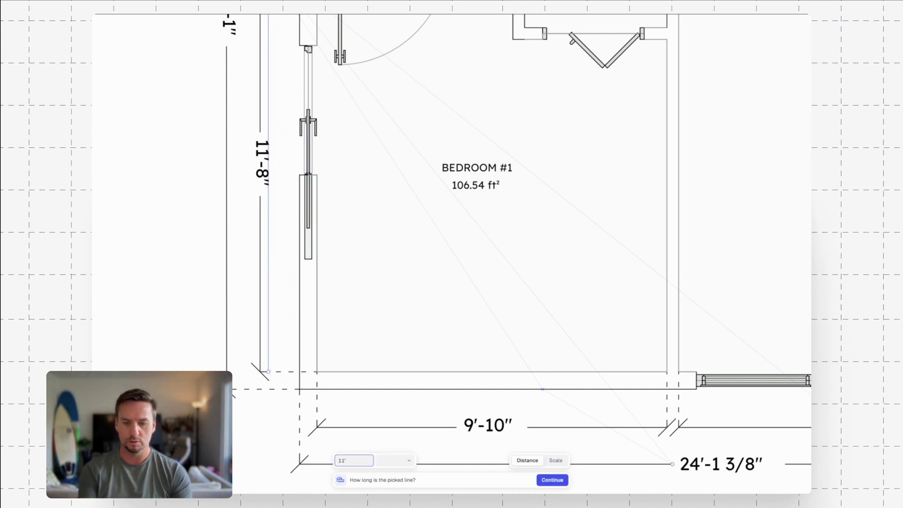
click(405, 461)
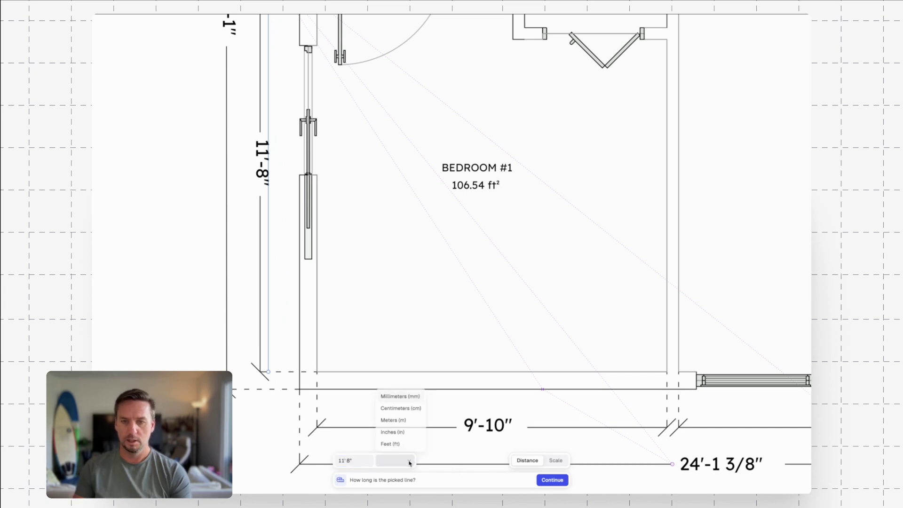
click(400, 445)
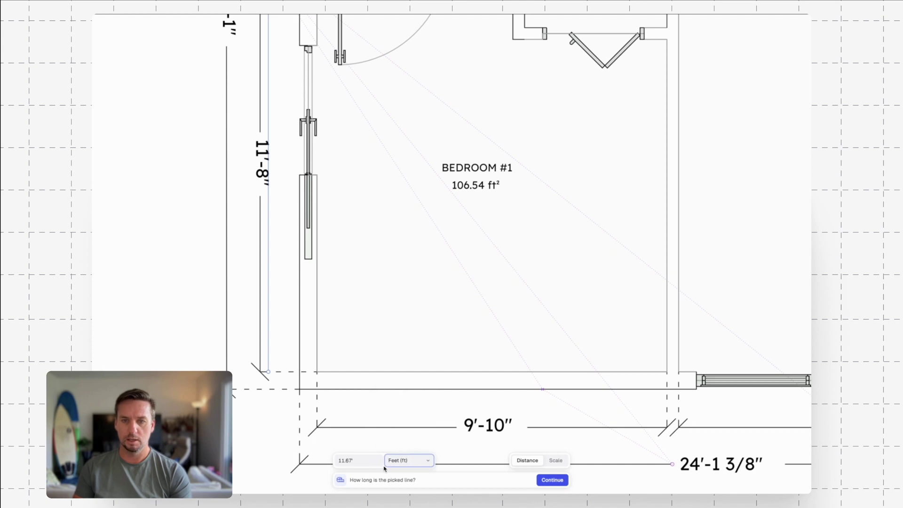
click(558, 481)
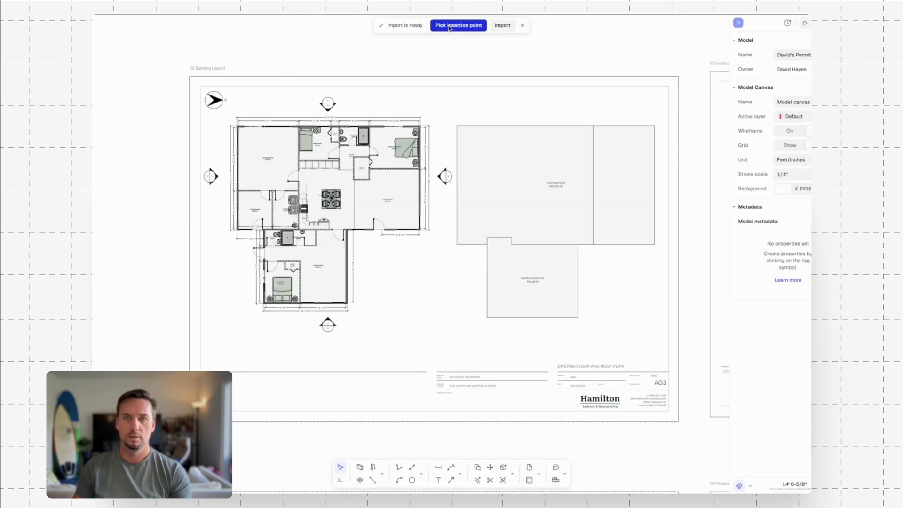
Drop the imported A03 sheet on empty canvas left of the layouts, dismiss the feedback prompt, and deselect.
click(458, 25)
scroll(237, 241, down, 3)
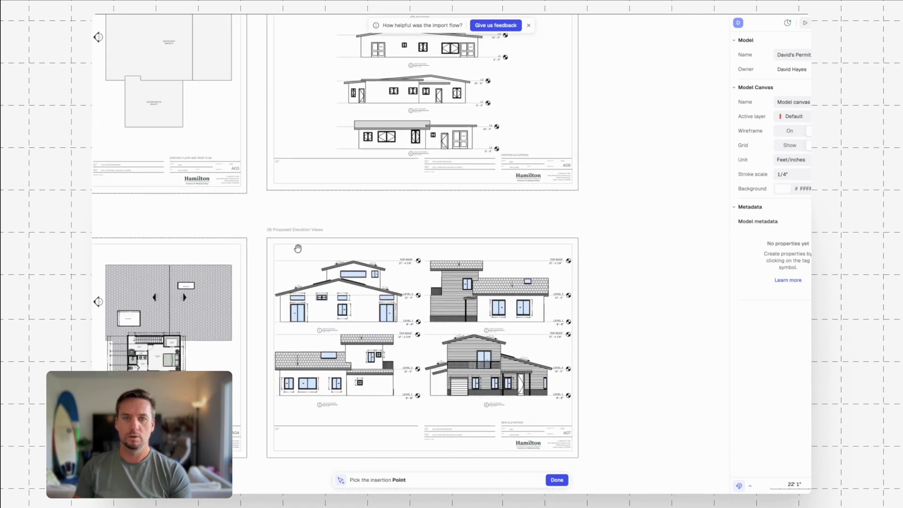
scroll(237, 241, left, 3)
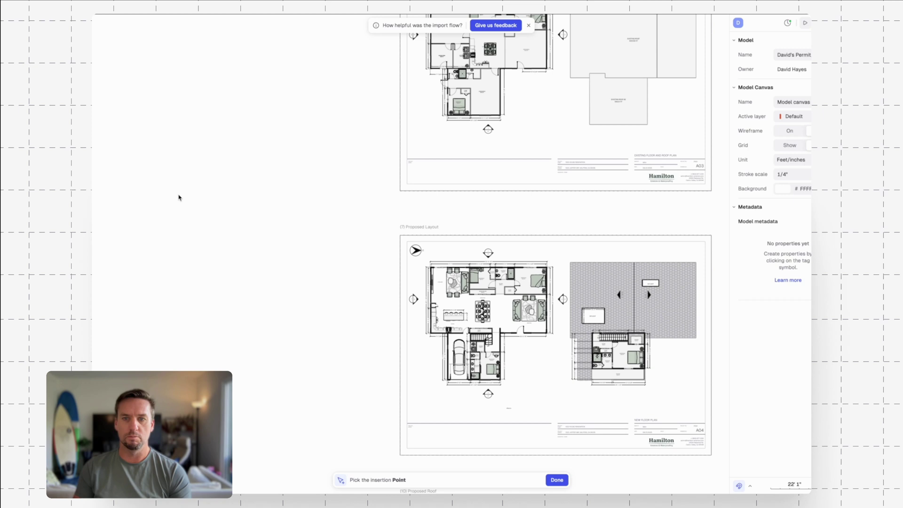
click(110, 143)
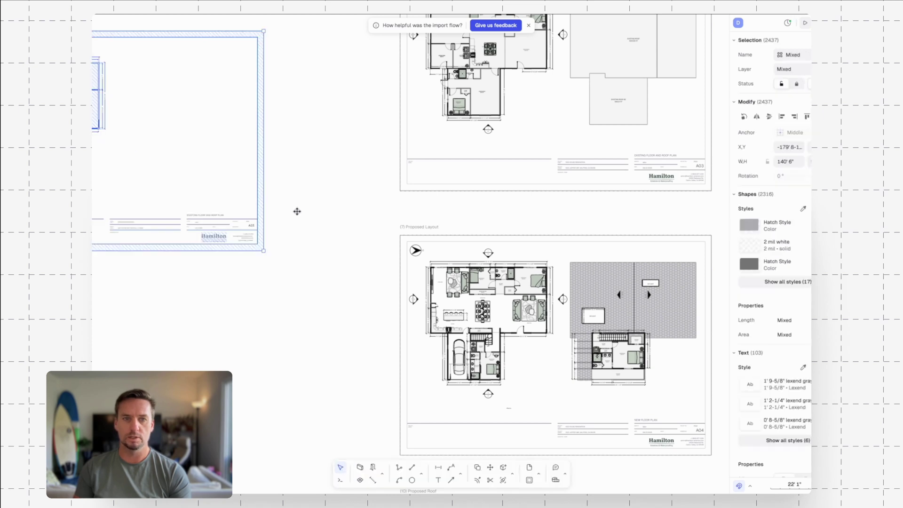
click(528, 26)
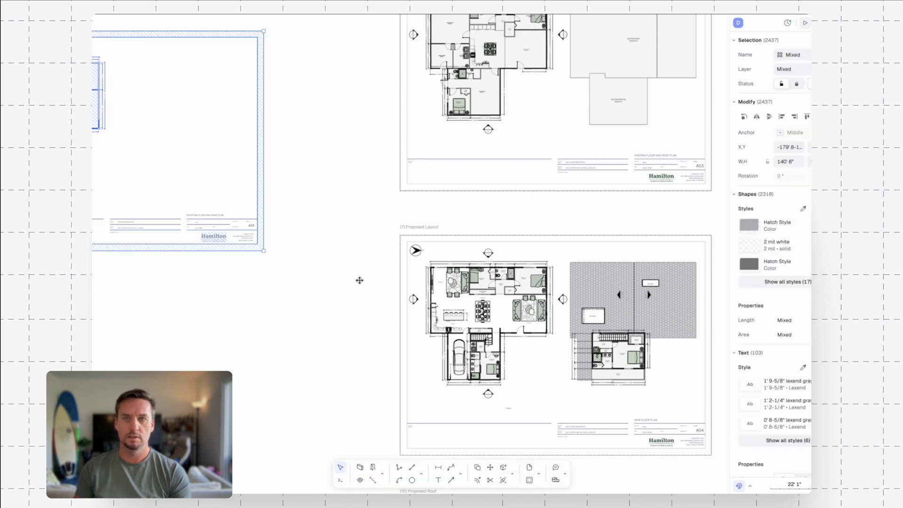
click(254, 314)
middle_drag(215, 307, 453, 371)
scroll(303, 177, up, 10)
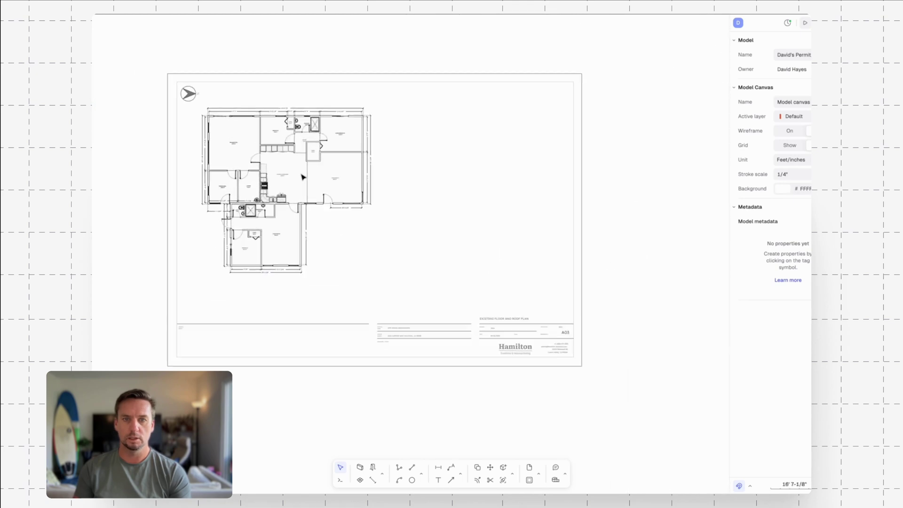
Start and cancel distance measurements on the living room wall.
key(m)
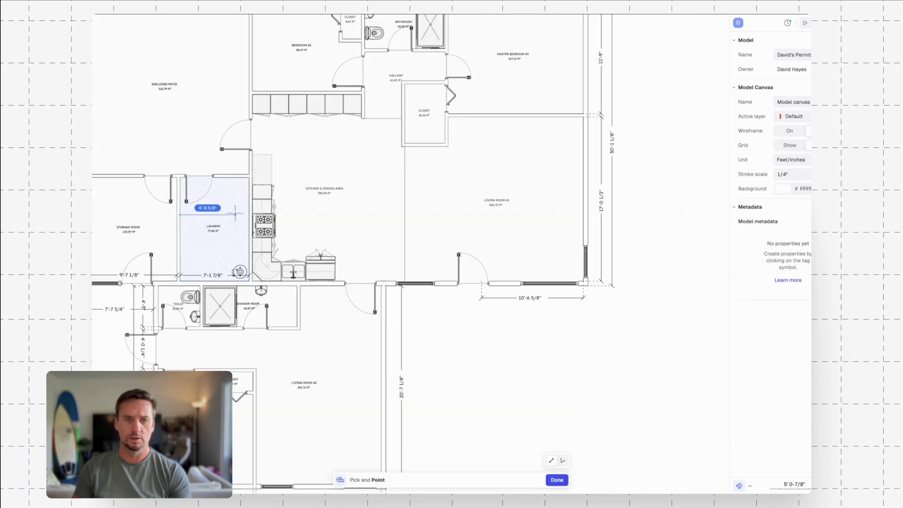
key(Escape)
scroll(419, 179, right, 5)
scroll(420, 180, up, 2)
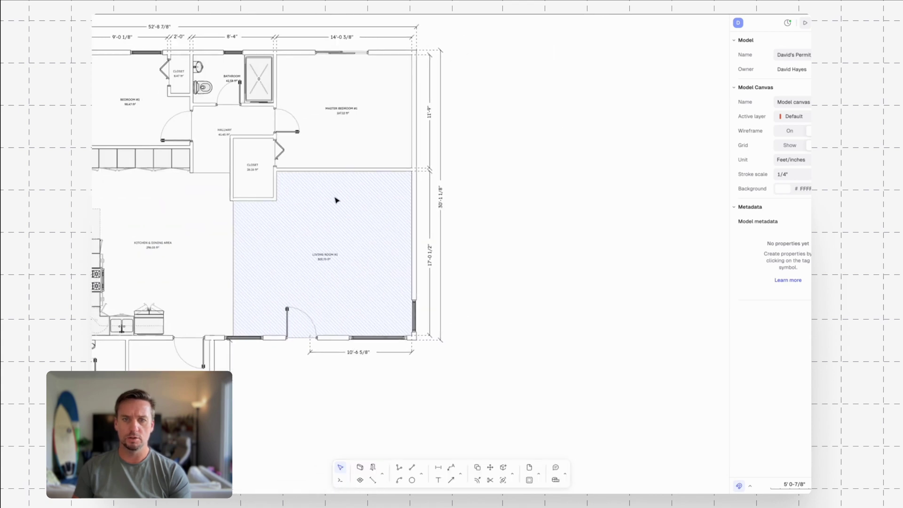
key(m)
click(396, 171)
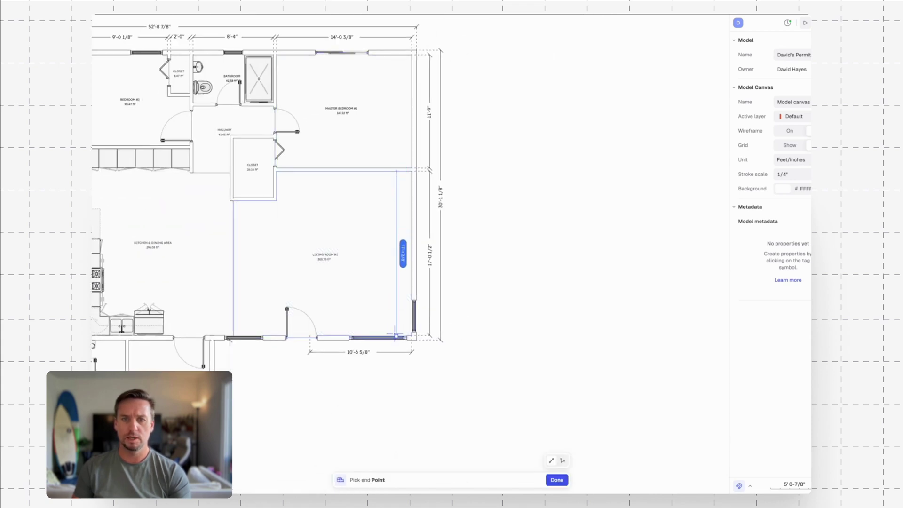
key(Escape)
scroll(397, 255, down, 6)
Draw a wall along the plan's top edge, exit the Wall tool, and zoom out to the whole A03 sheet.
text(w)
key(Return)
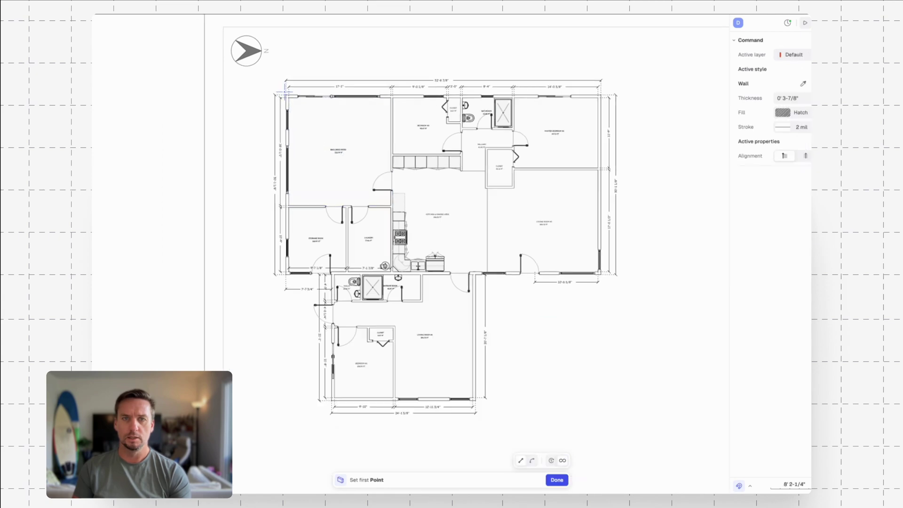
scroll(288, 98, up, 5)
click(288, 98)
scroll(287, 98, right, 8)
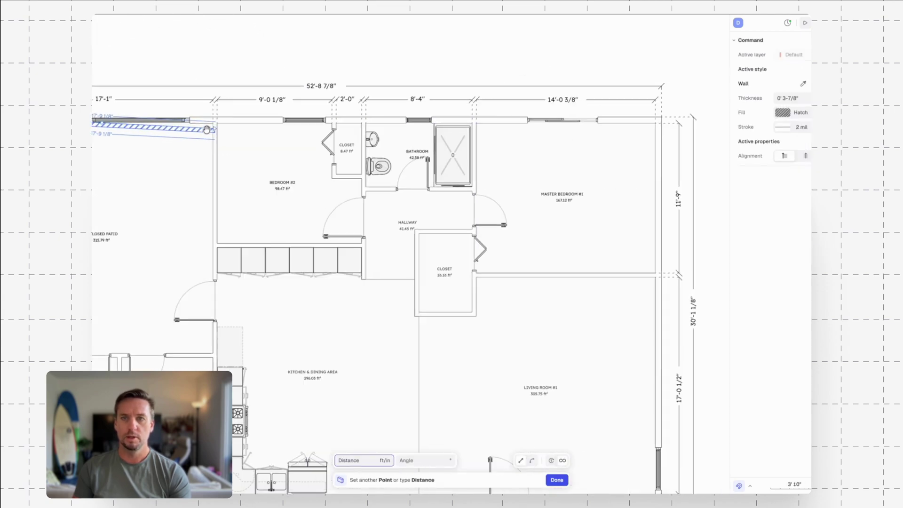
click(664, 121)
key(Escape)
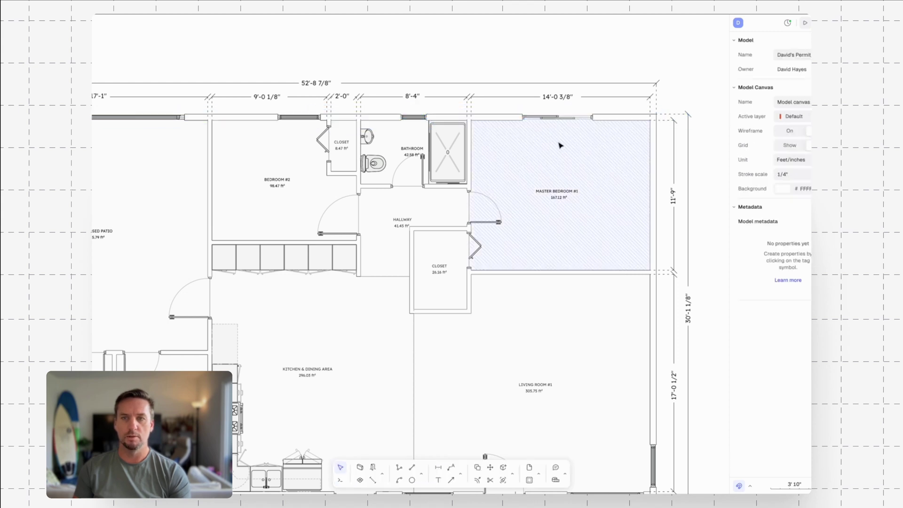
scroll(645, 170, down, 5)
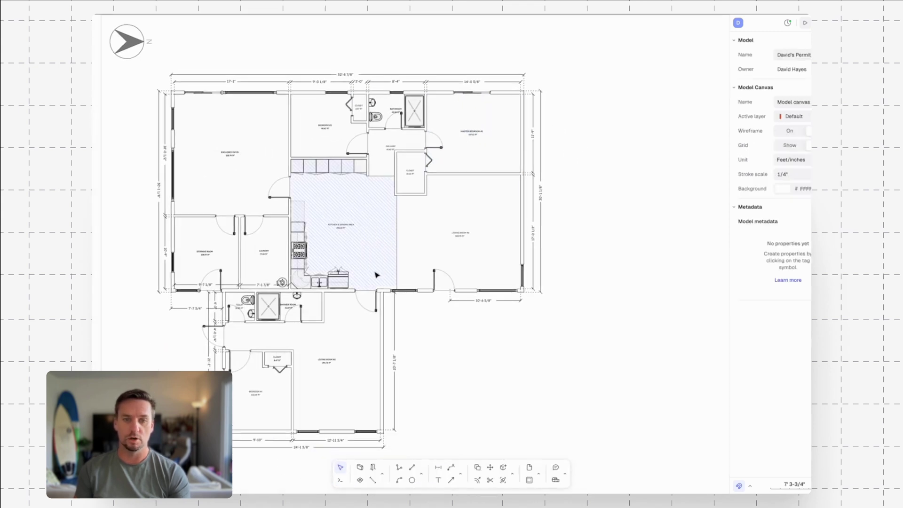
scroll(517, 245, down, 3)
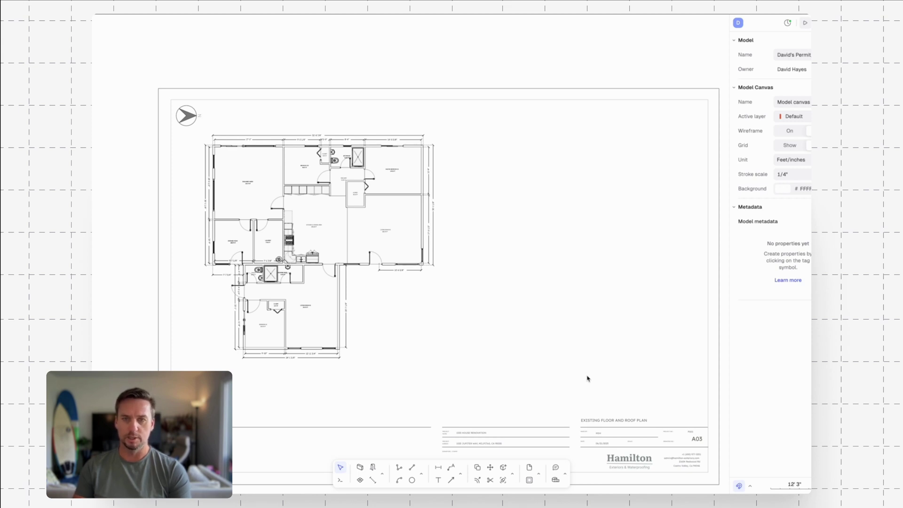
Import the Existing Plans image onto the canvas beside the Existing and Proposed layout sheets.
scroll(584, 329, down, 3)
middle_drag(631, 305, 258, 254)
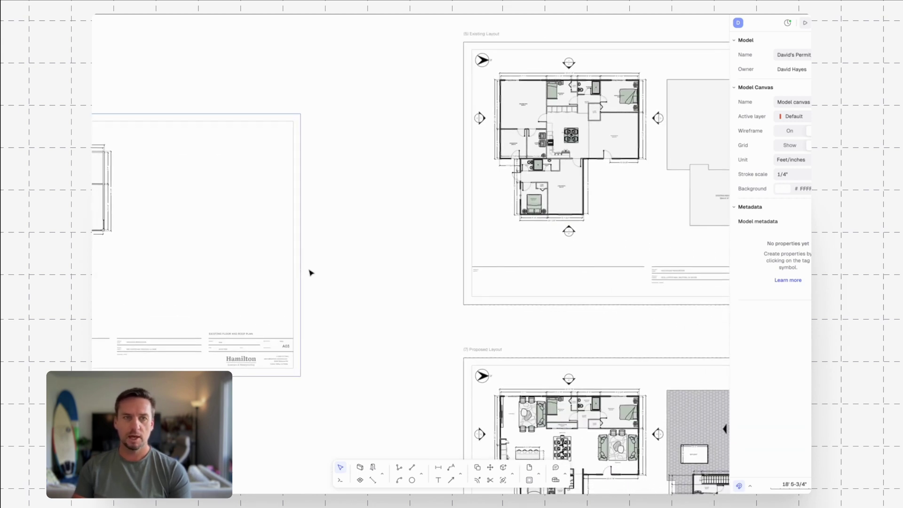
click(94, 20)
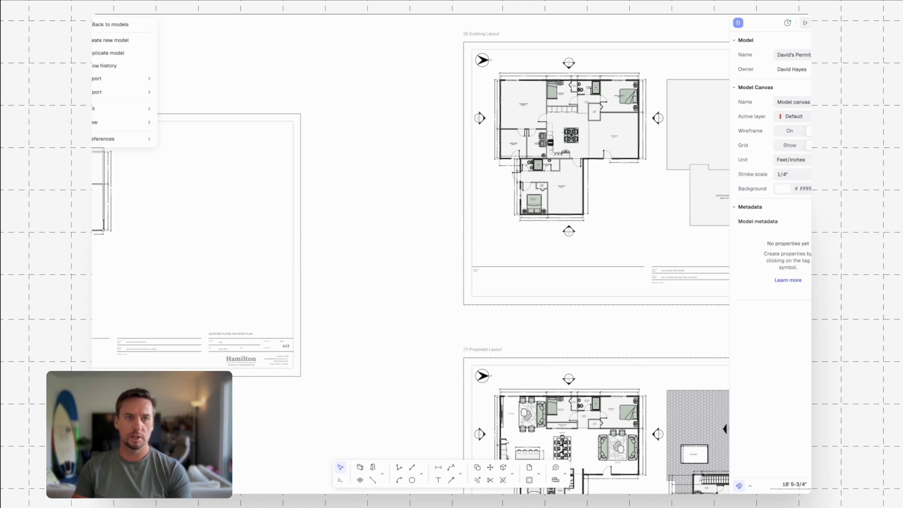
mouse_move(109, 79)
click(178, 83)
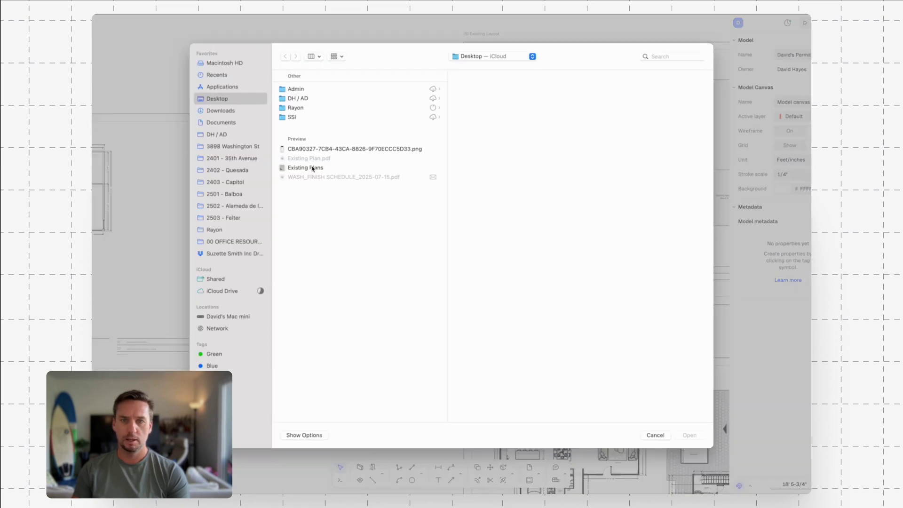
click(313, 168)
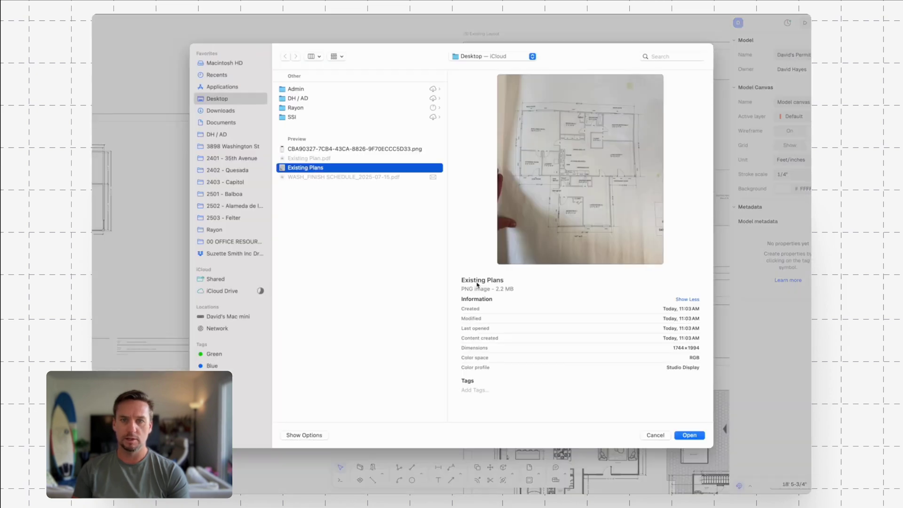
click(689, 434)
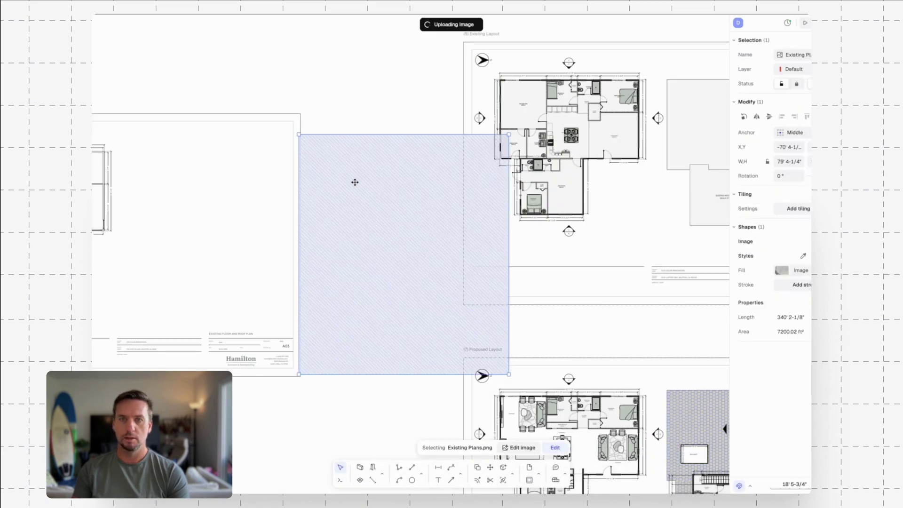
Move the plan photo up-left against the A03 sheet edge, deselect it, and zoom in.
scroll(296, 145, up, 2)
scroll(296, 145, left, 2)
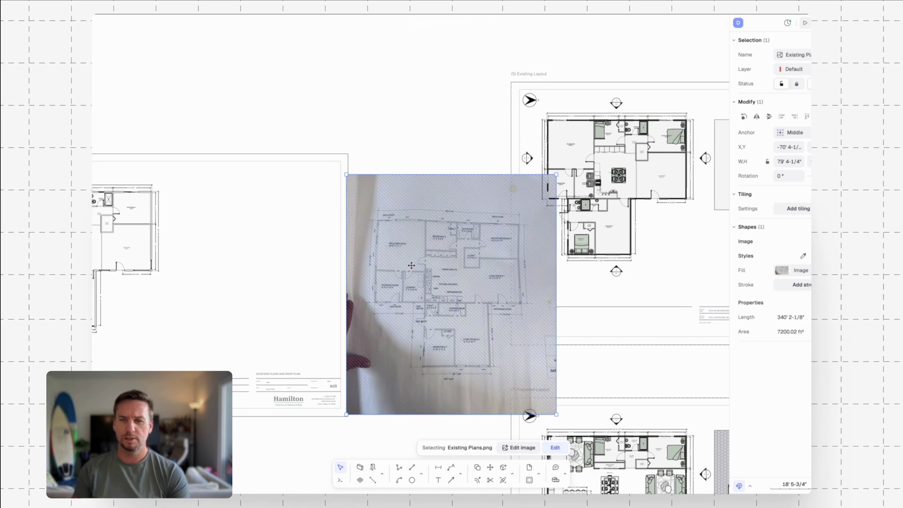
ctrl+scroll(411, 266, down, 3)
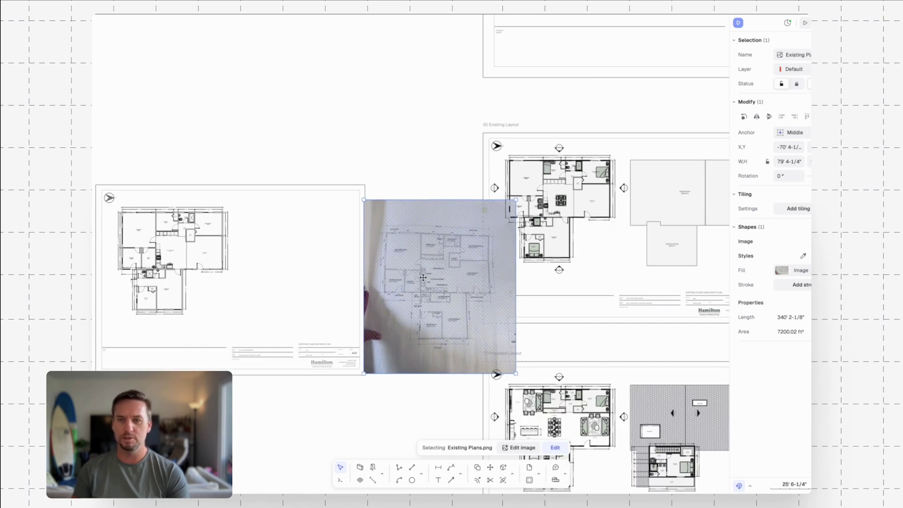
drag(423, 277, 389, 244)
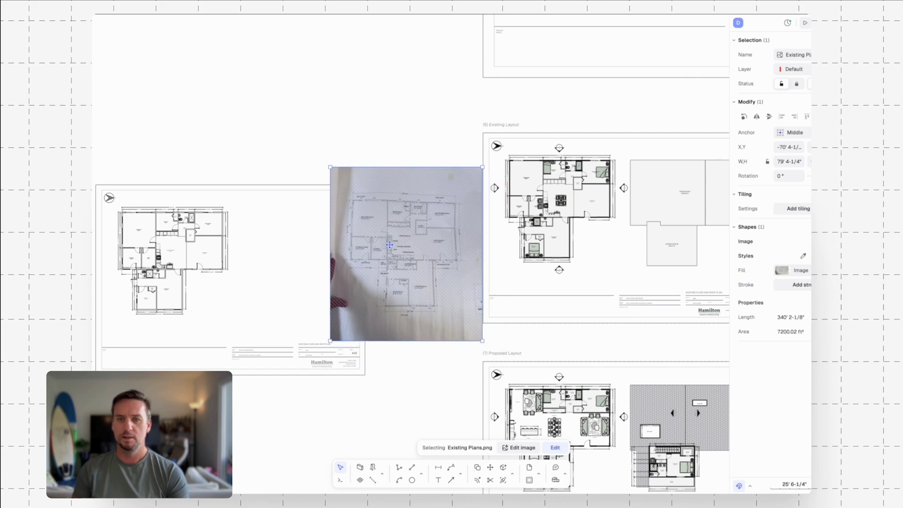
click(385, 139)
ctrl+scroll(409, 231, up, 5)
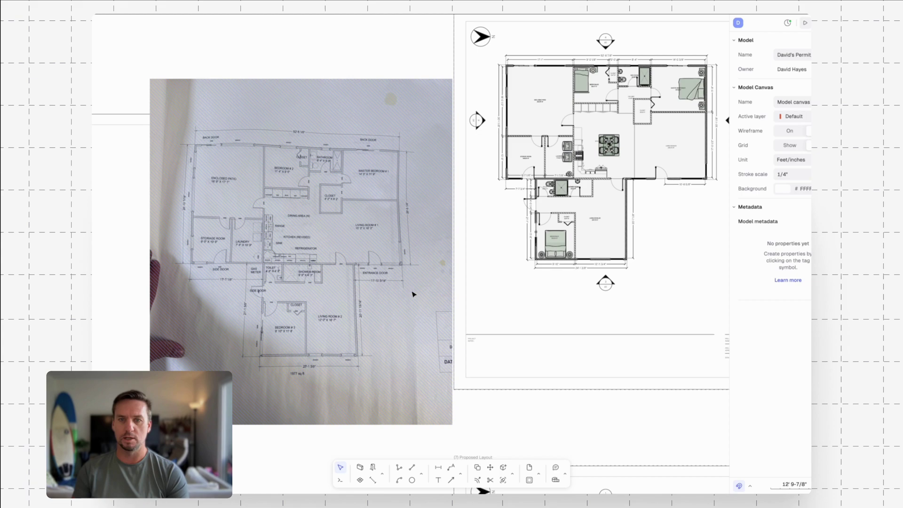
scroll(313, 380, up, 5)
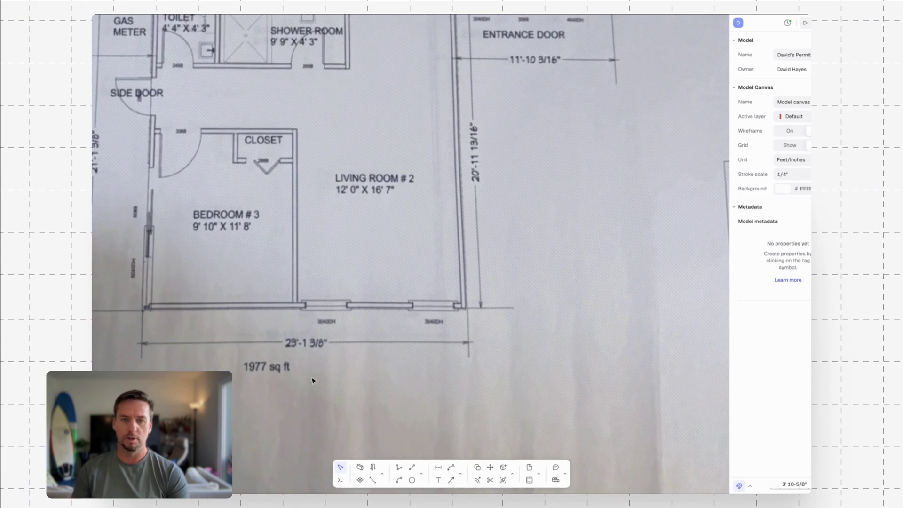
Rescale the plan photo from its bottom dimension's left end using a 23'-1 3/8" reference distance.
click(264, 341)
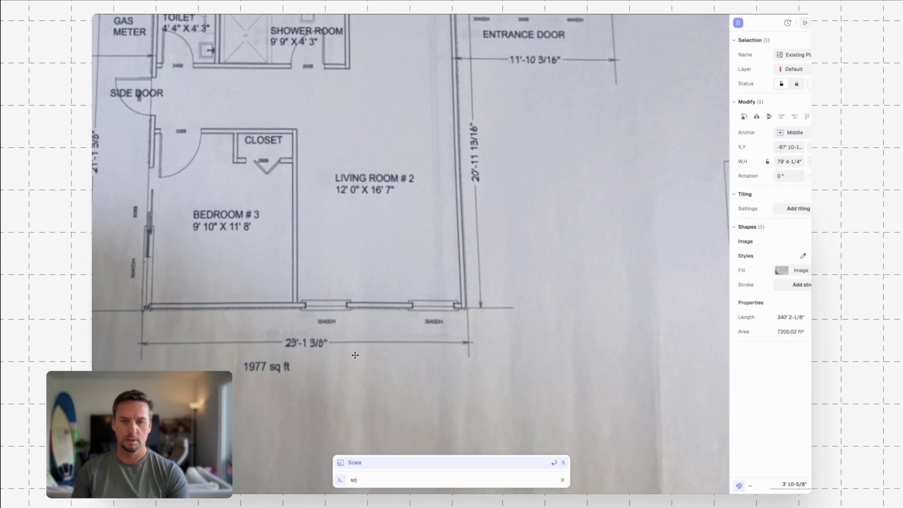
click(141, 343)
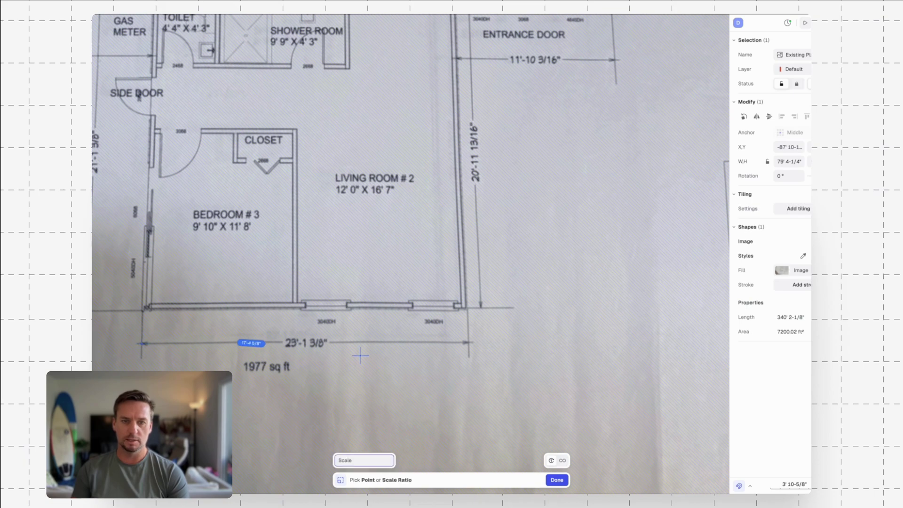
scroll(477, 346, up, 1)
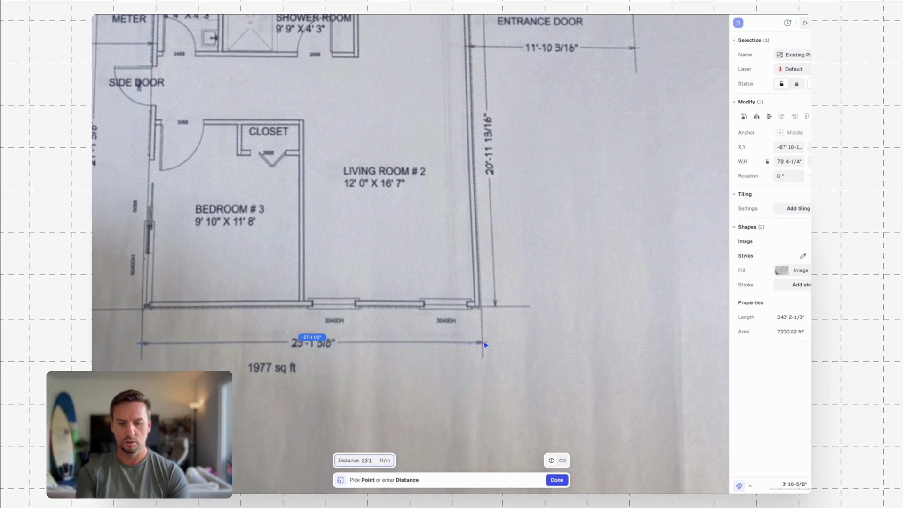
text(23'1-3,)
key(Return)
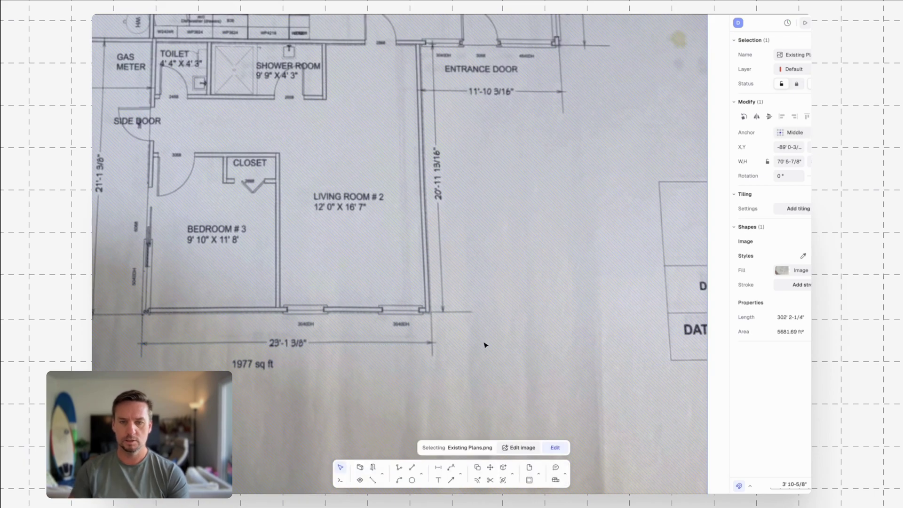
scroll(485, 343, down, 5)
key(Escape)
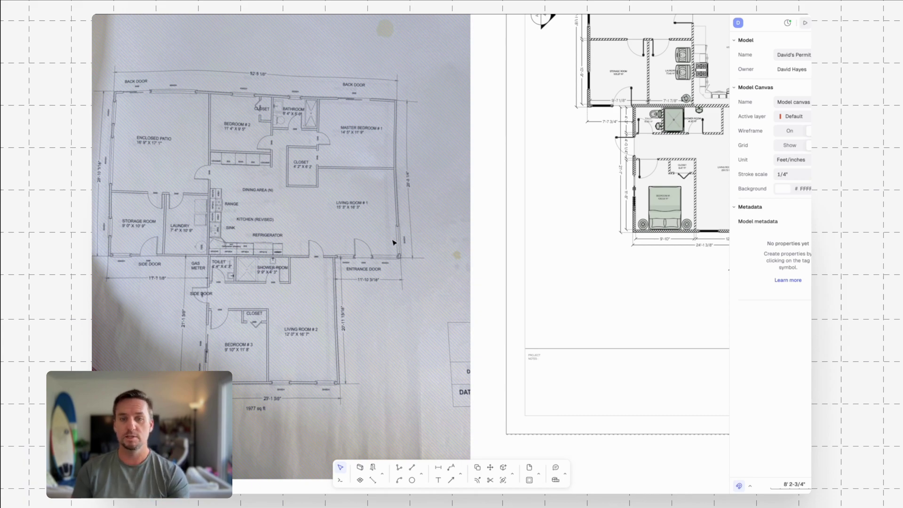
scroll(373, 207, down, 3)
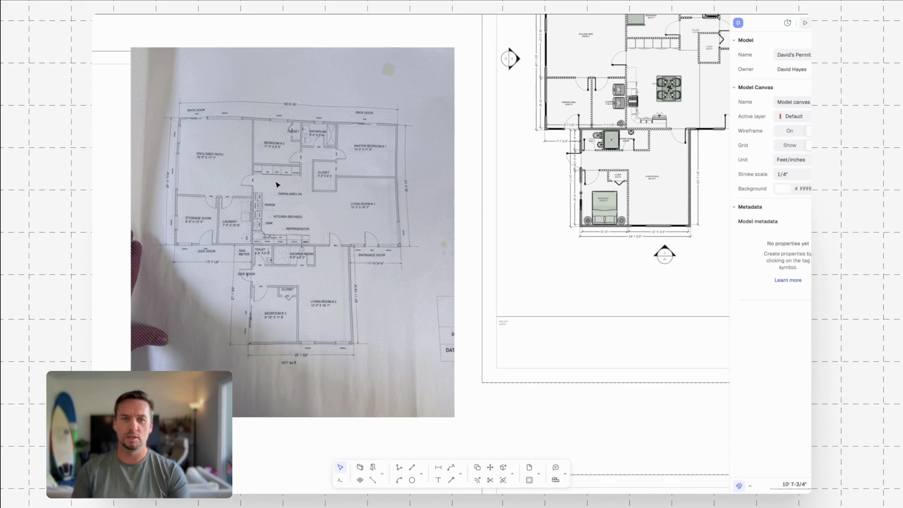
scroll(278, 185, up, 2)
scroll(382, 126, left, 2)
scroll(381, 126, up, 2)
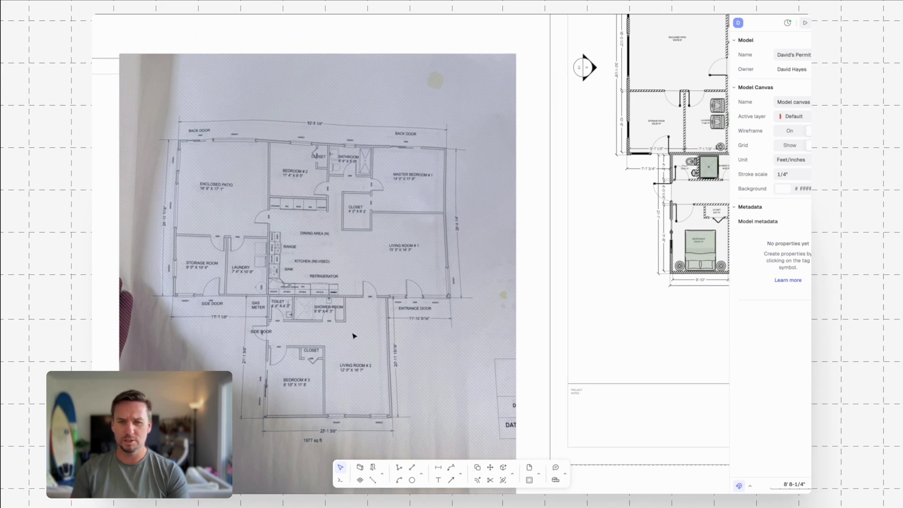
scroll(359, 133, down, 3)
scroll(248, 241, right, 2)
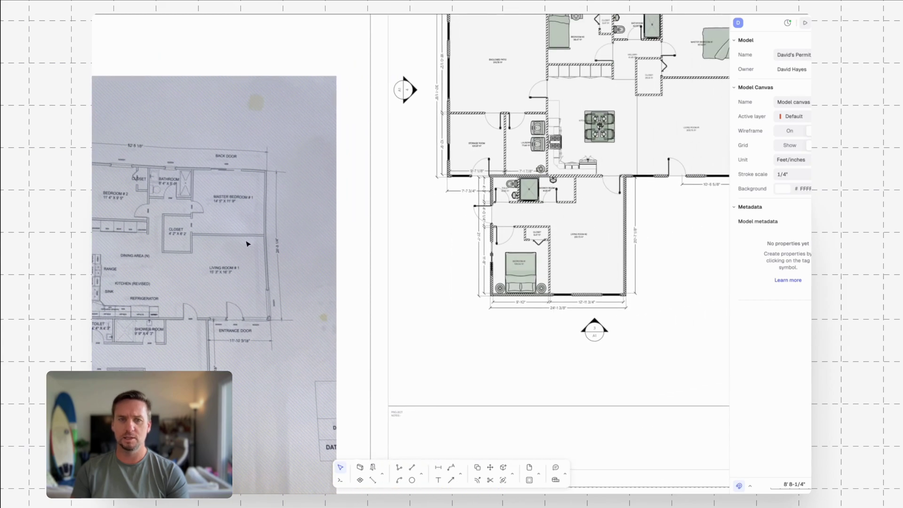
scroll(332, 225, up, 3)
scroll(280, 206, up, 10)
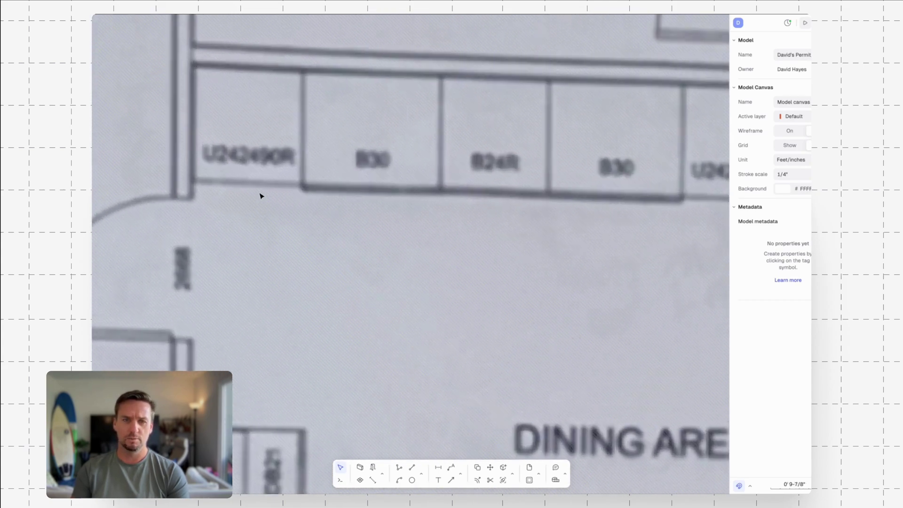
scroll(233, 269, down, 2)
key(m)
click(239, 275)
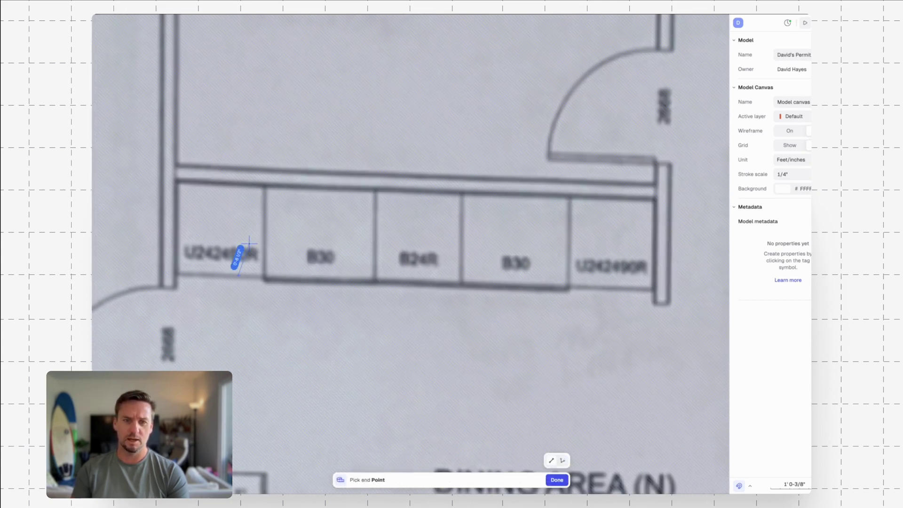
click(238, 182)
scroll(239, 184, down, 10)
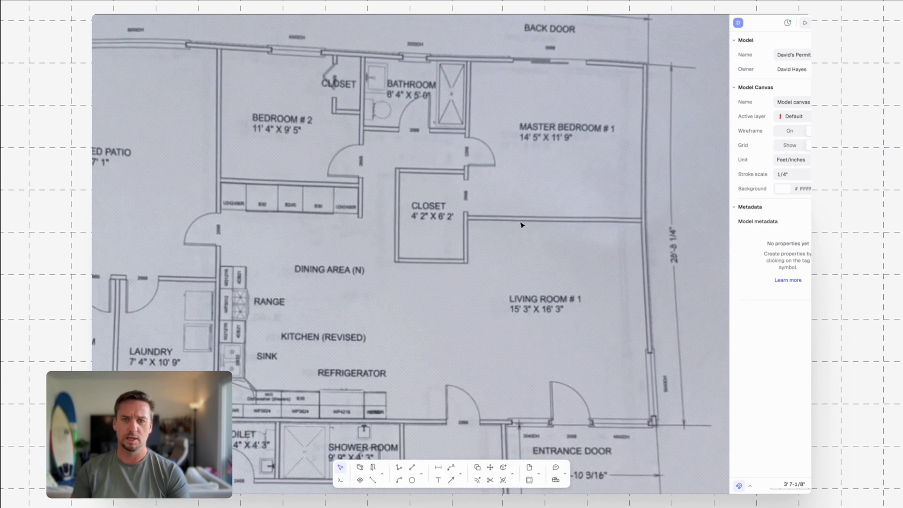
scroll(520, 276, down, 2)
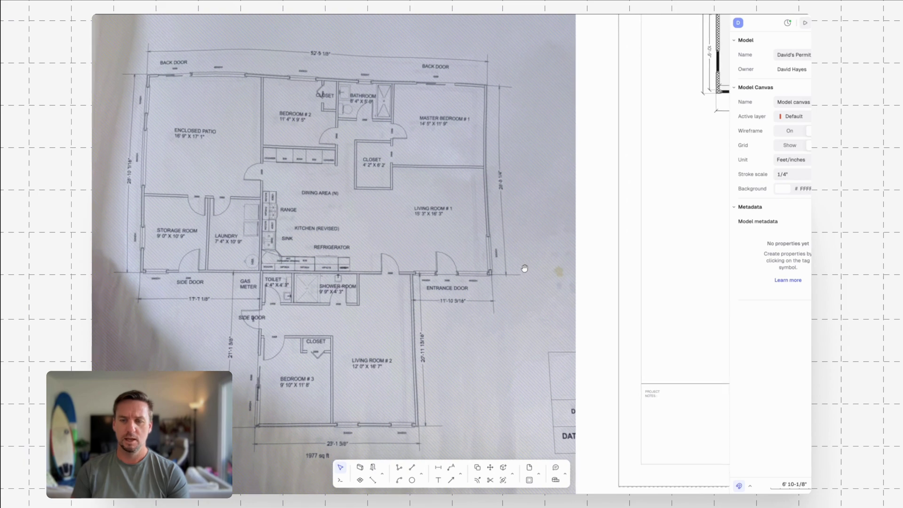
scroll(468, 284, right, 5)
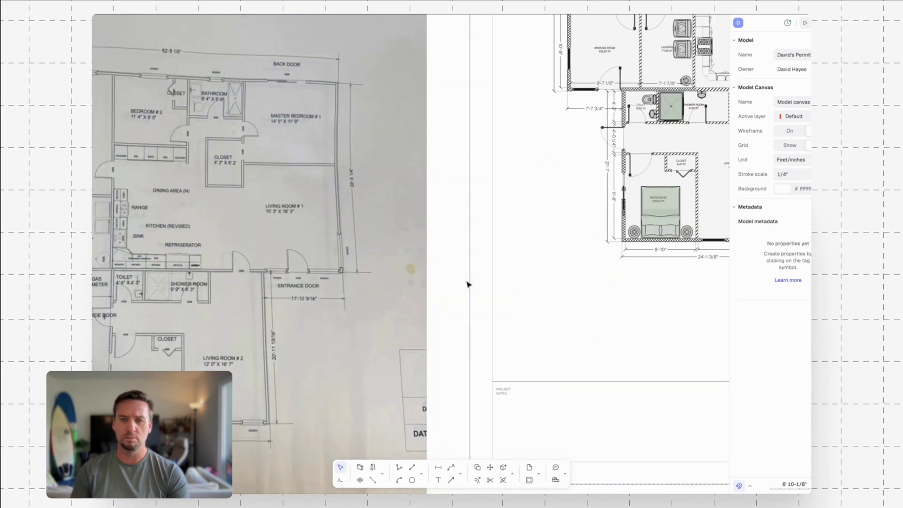
scroll(310, 160, down, 5)
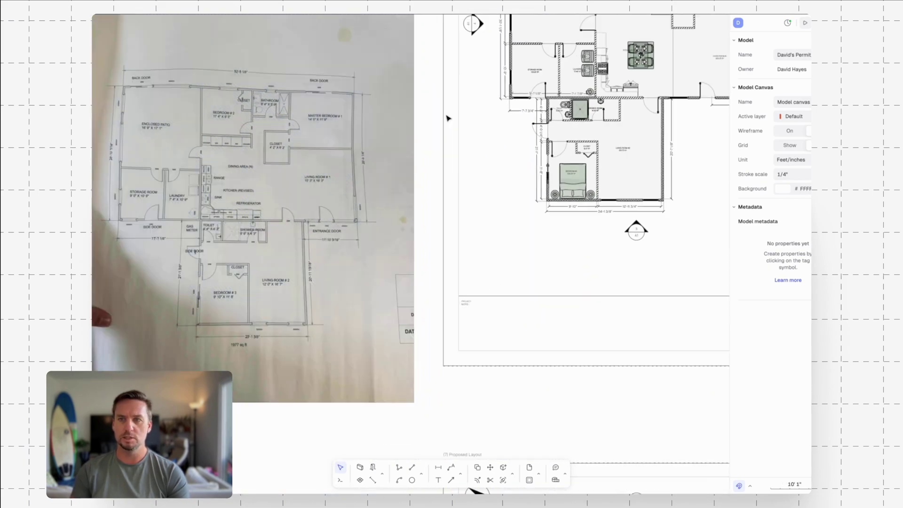
middle_drag(376, 184, 349, 245)
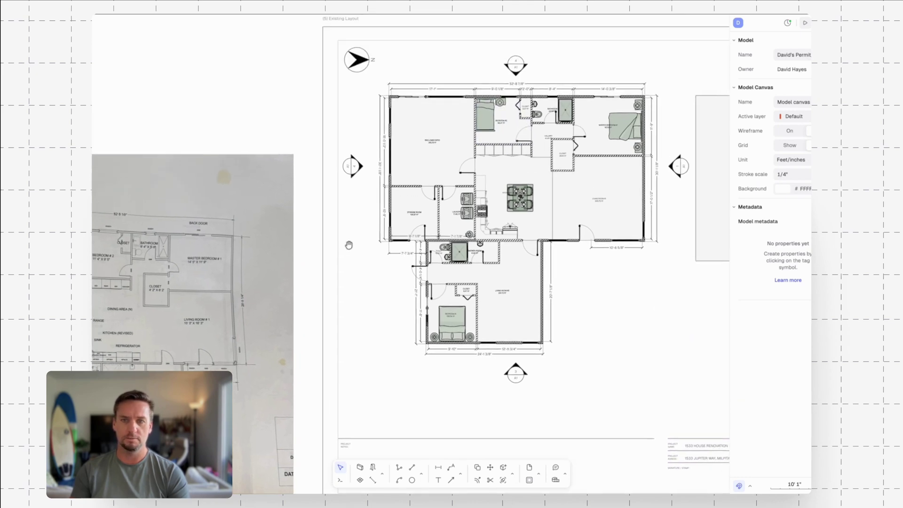
scroll(337, 440, down, 3)
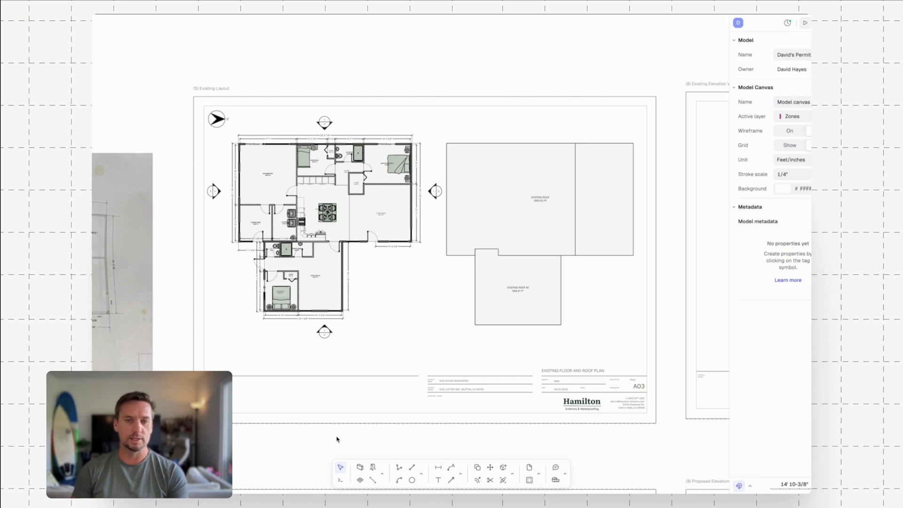
Scroll and zoom up to the closet between Bedroom #1 and Living Room #2.
scroll(300, 270, up, 5)
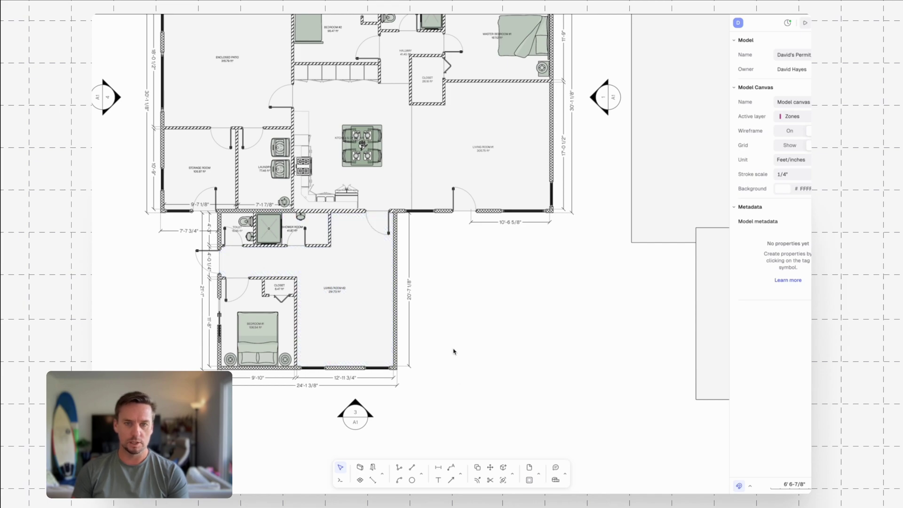
scroll(453, 351, down, 5)
scroll(520, 397, down, 5)
scroll(486, 173, down, 5)
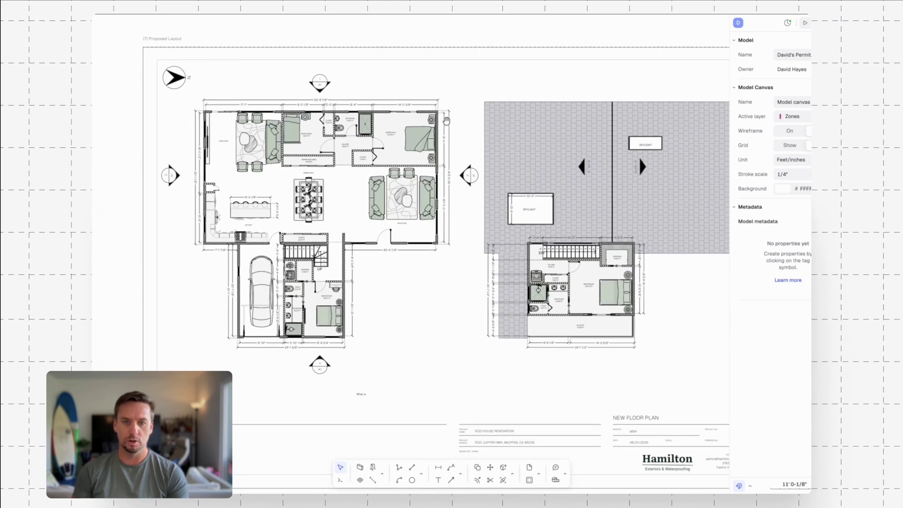
scroll(254, 289, up, 5)
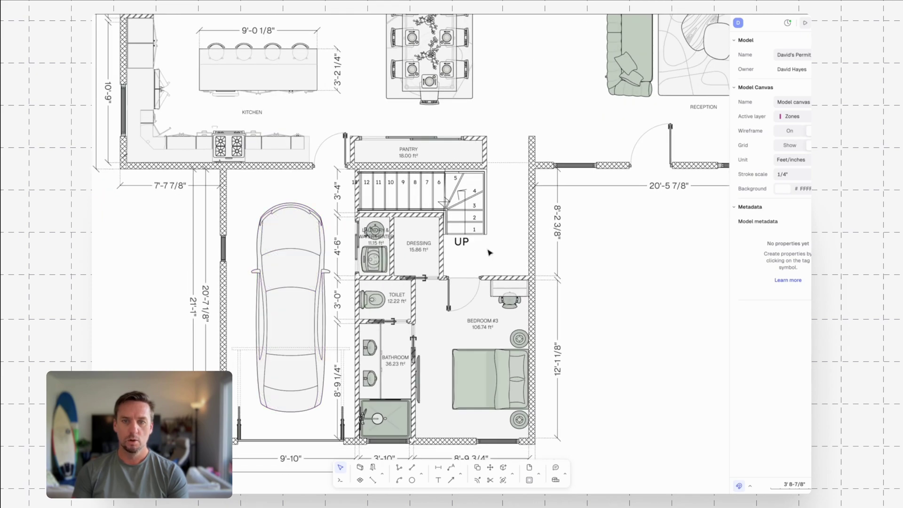
scroll(489, 245, down, 5)
scroll(489, 207, up, 3)
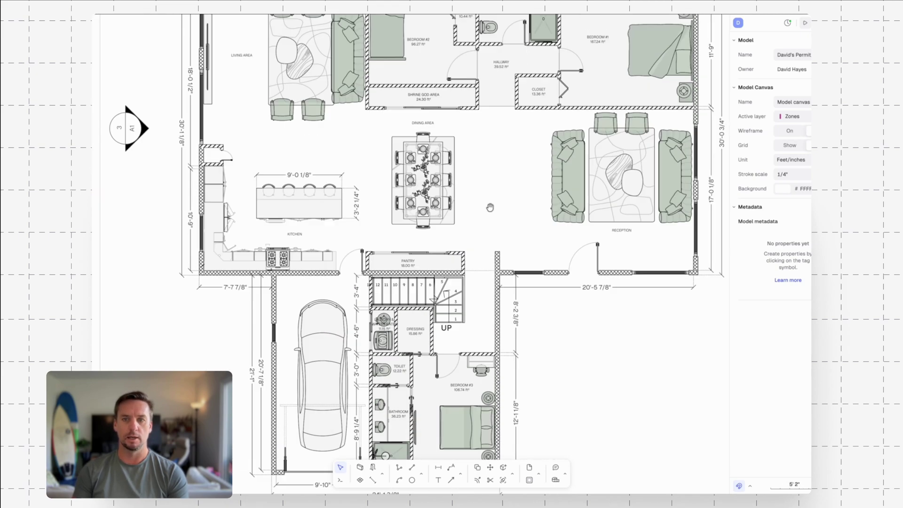
scroll(490, 208, down, 5)
scroll(460, 208, up, 5)
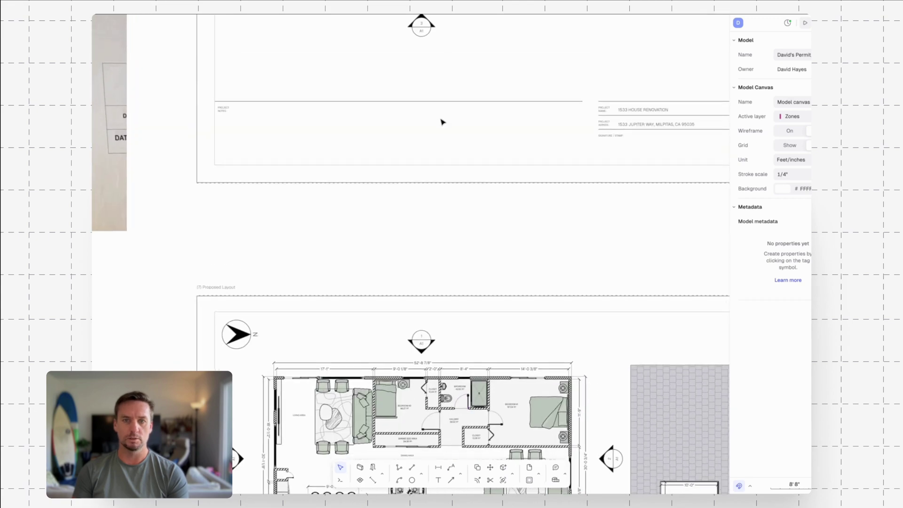
scroll(442, 122, up, 5)
scroll(352, 267, up, 5)
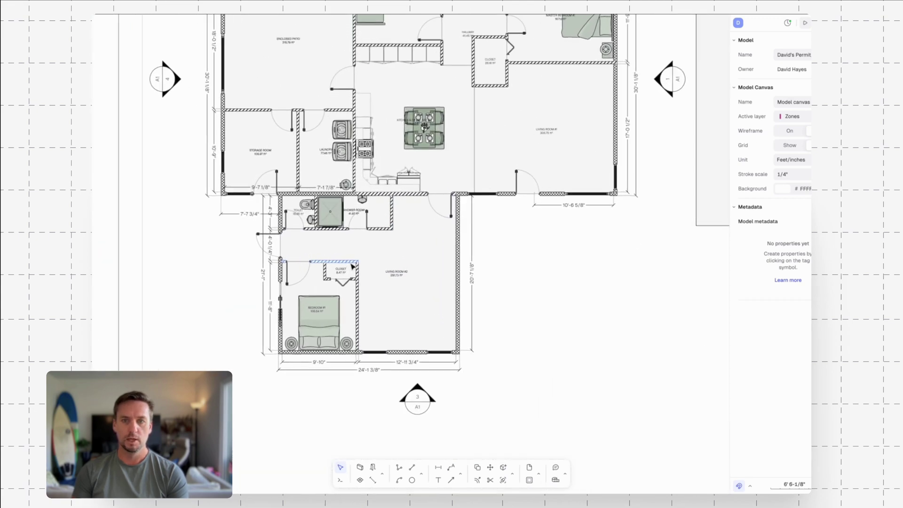
scroll(350, 263, up, 5)
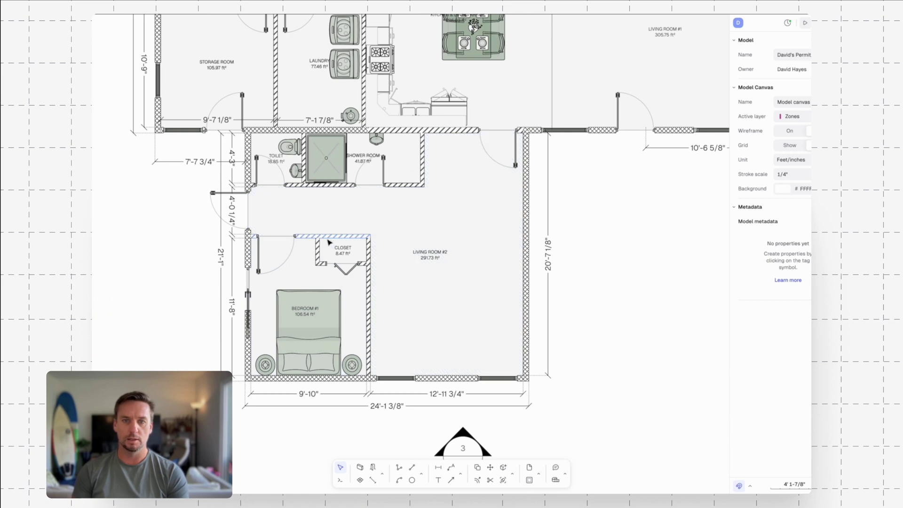
scroll(334, 242, up, 2)
Shift-select the seven closet and shower room walls, leaving out the bifold door.
click(337, 240)
shift+click(315, 256)
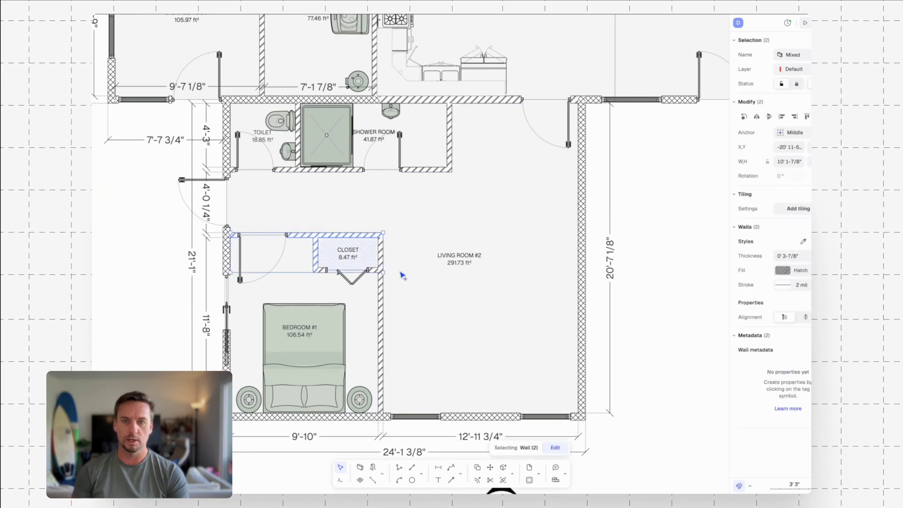
shift+click(373, 272)
shift+click(358, 277)
shift+click(375, 271)
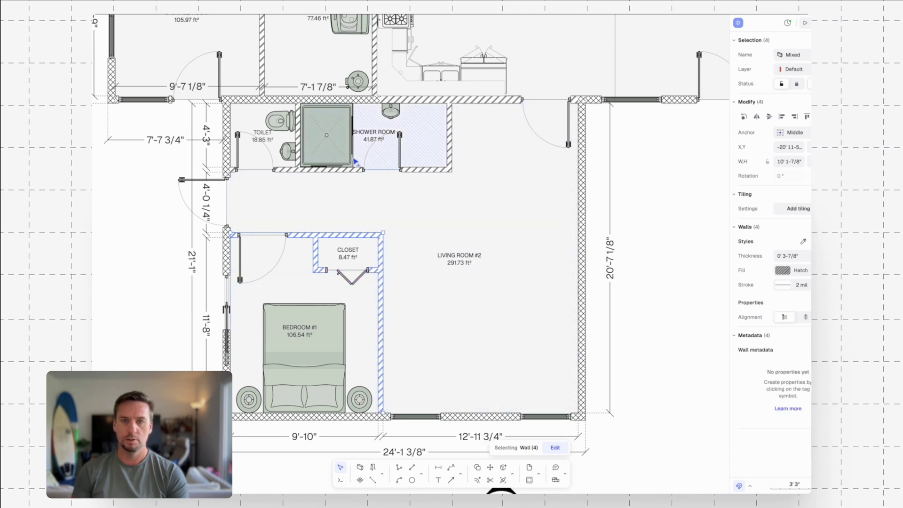
shift+click(294, 170)
shift+click(446, 282)
scroll(297, 134, up, 5)
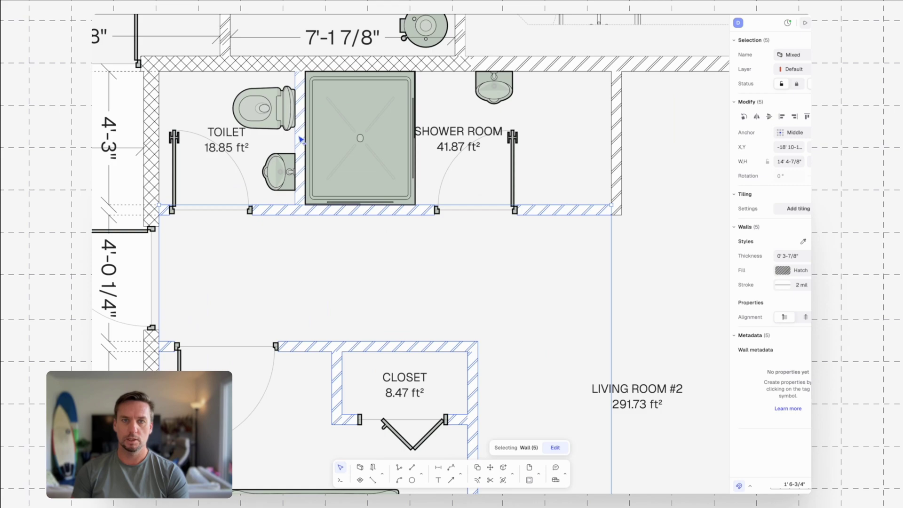
shift+click(621, 167)
shift+click(611, 200)
scroll(607, 198, down, 10)
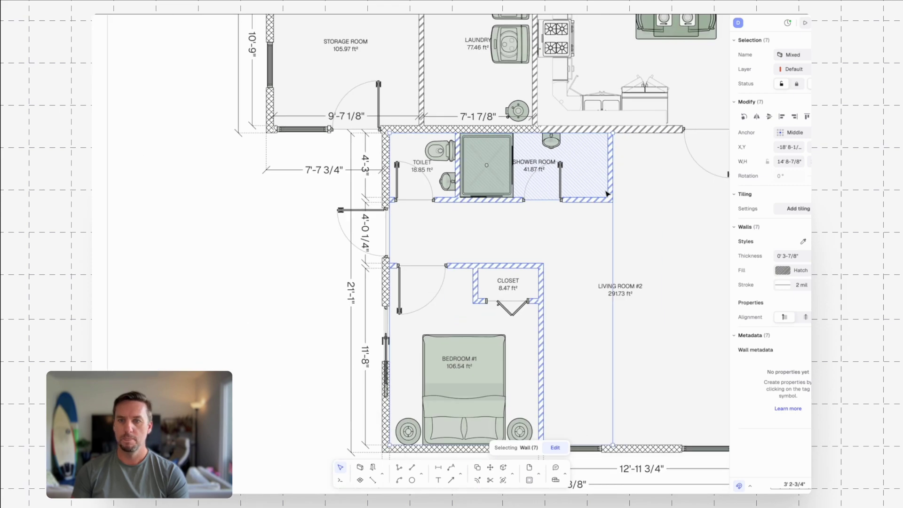
scroll(499, 193, right, 3)
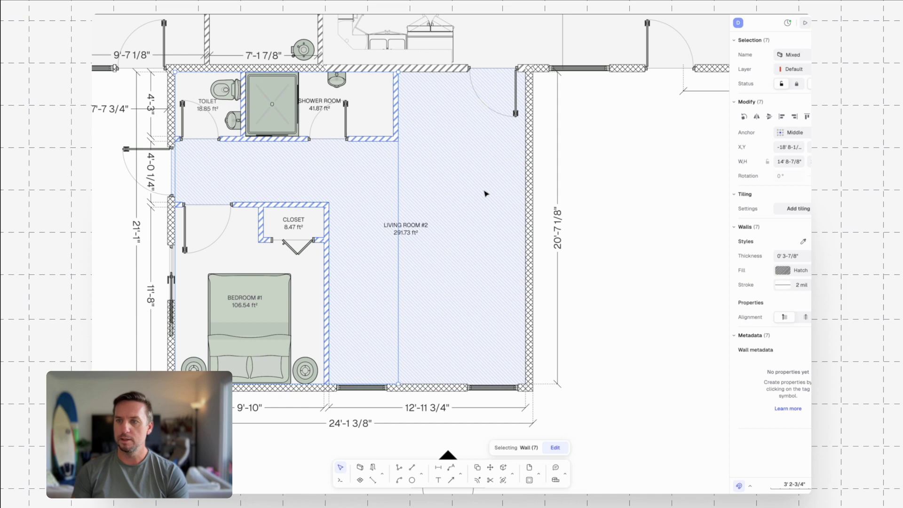
Give the selected walls a solid white fill instead of hatching.
click(790, 275)
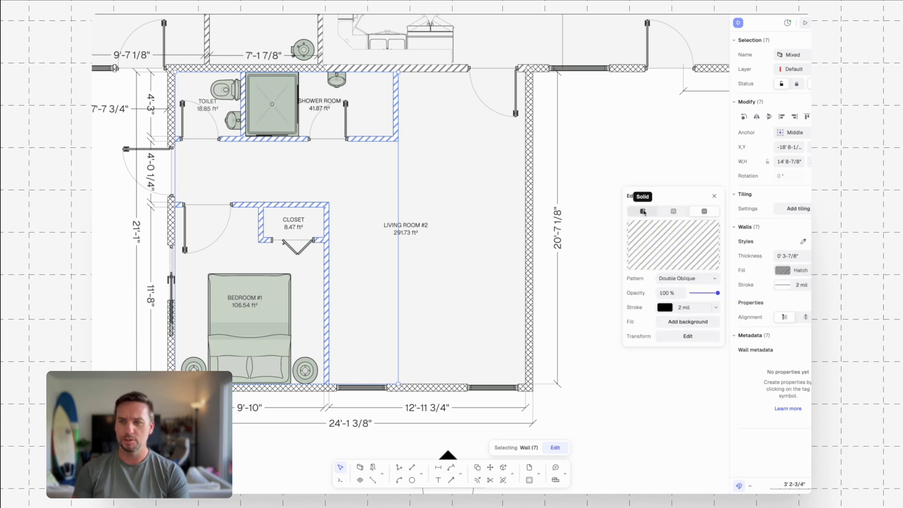
click(642, 186)
click(671, 268)
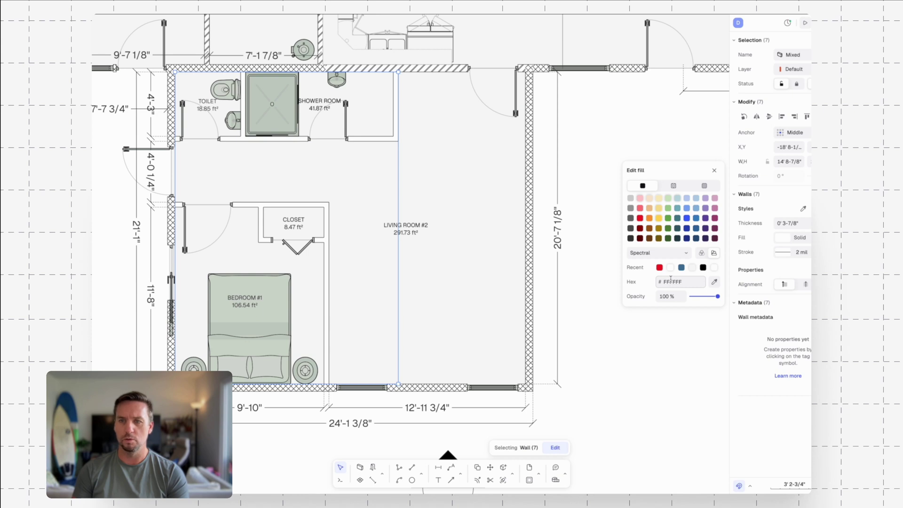
Make the wall outlines 8 mil, red and dashed, then clear the selection.
click(802, 252)
text(8)
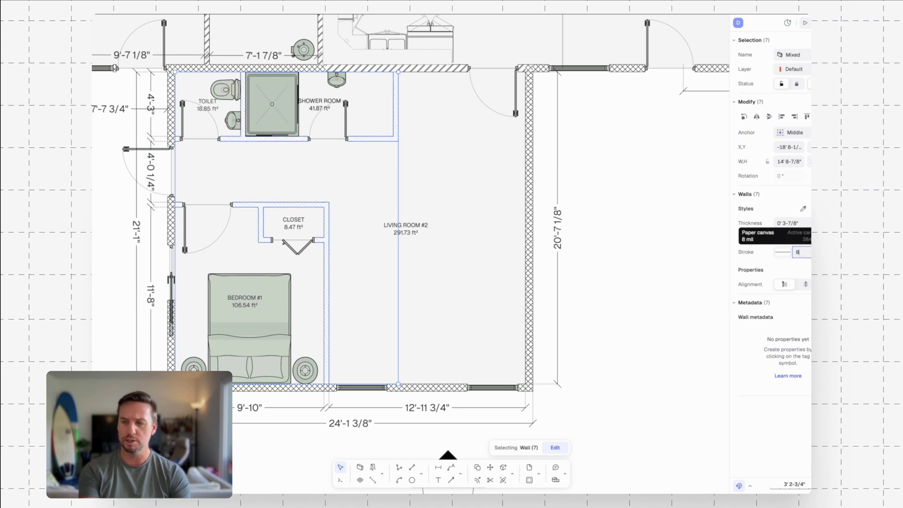
key(Return)
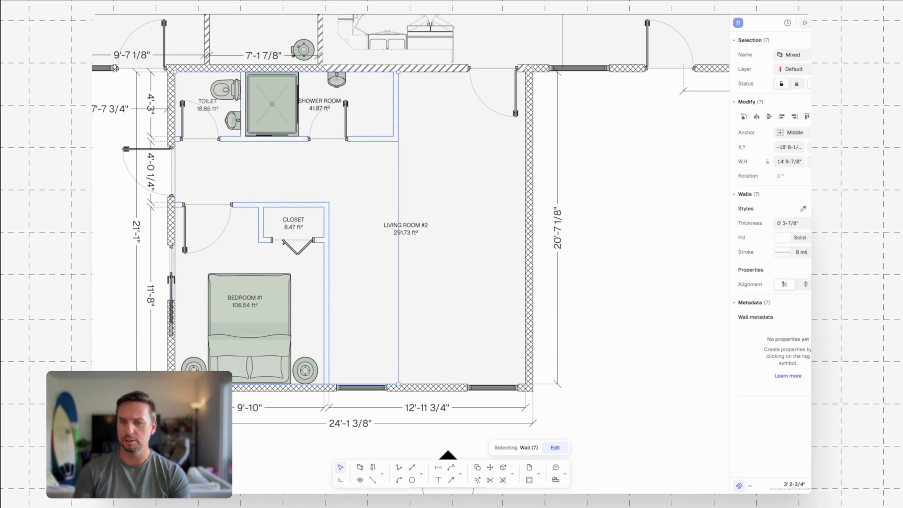
click(781, 253)
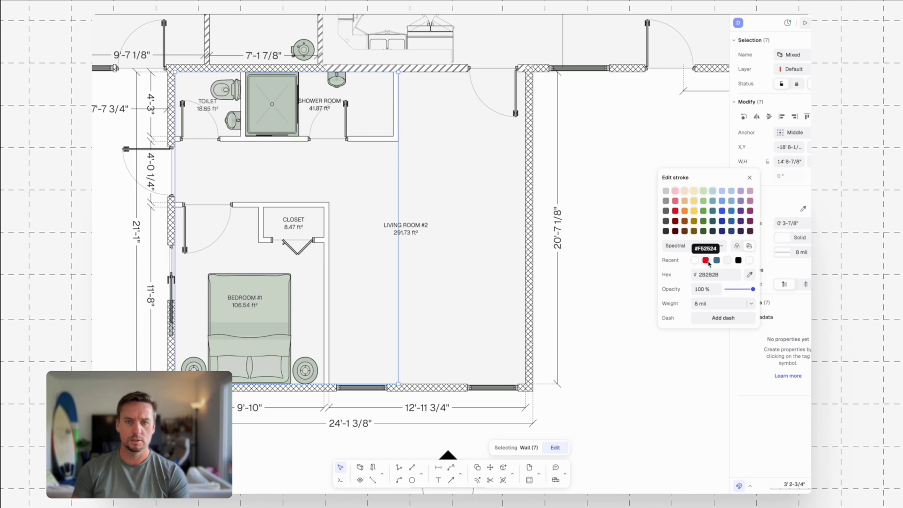
click(705, 261)
click(723, 318)
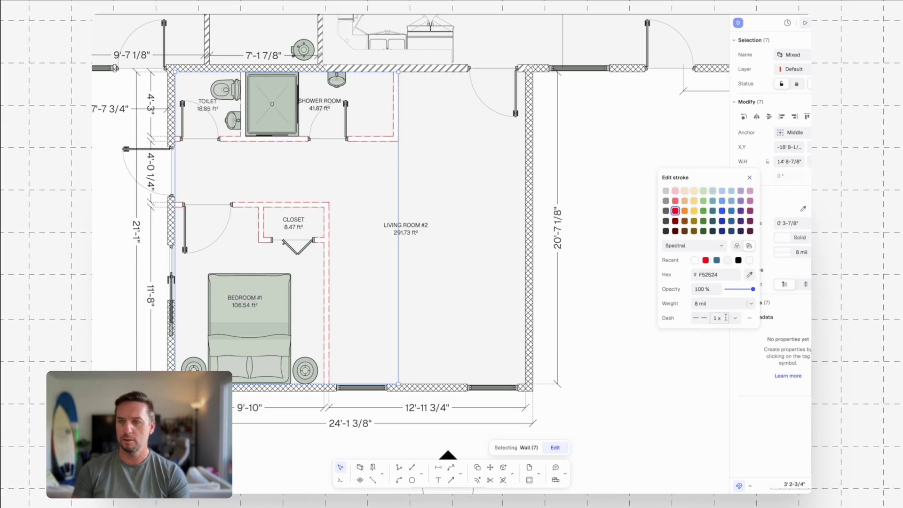
click(648, 370)
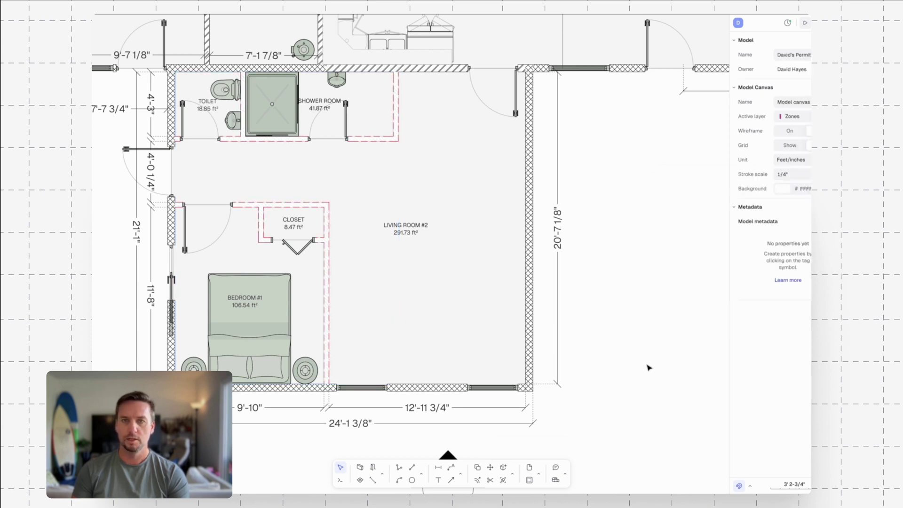
scroll(513, 262, left, 3)
scroll(514, 262, up, 1)
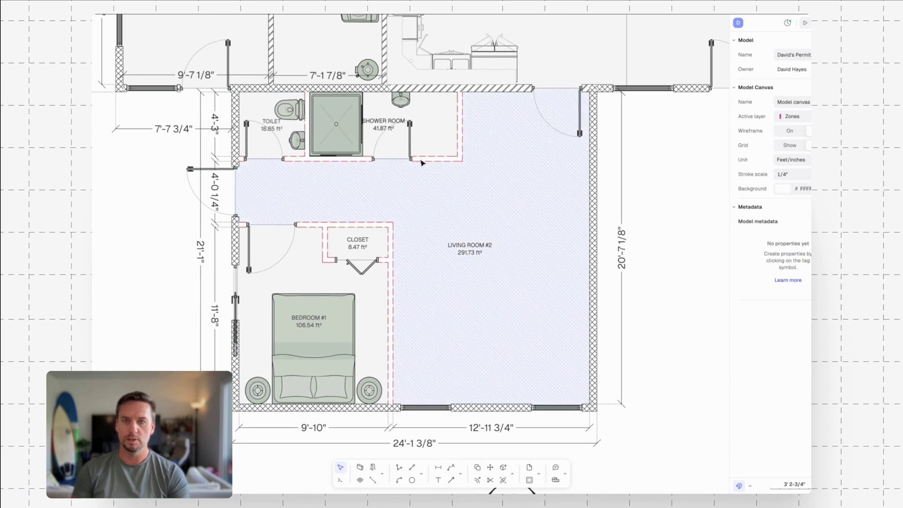
ctrl+scroll(384, 221, down, 6)
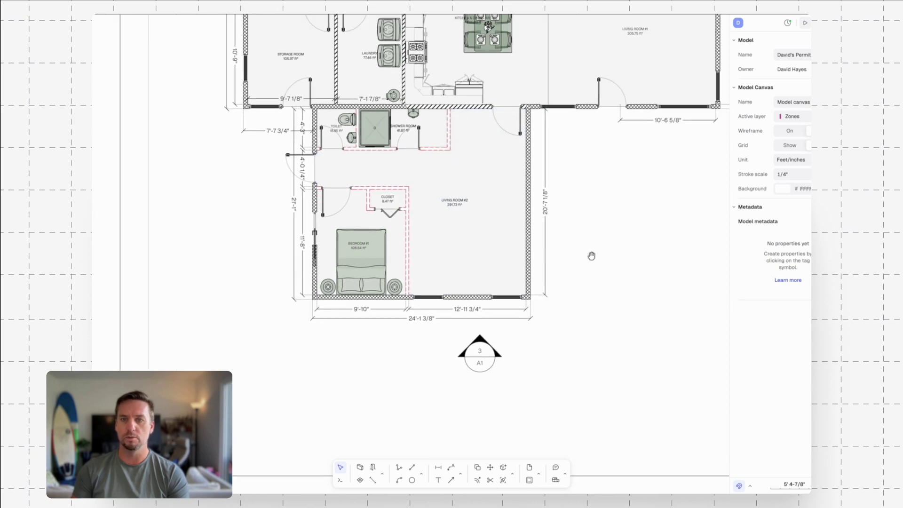
ctrl+scroll(611, 183, down, 3)
scroll(574, 163, down, 10)
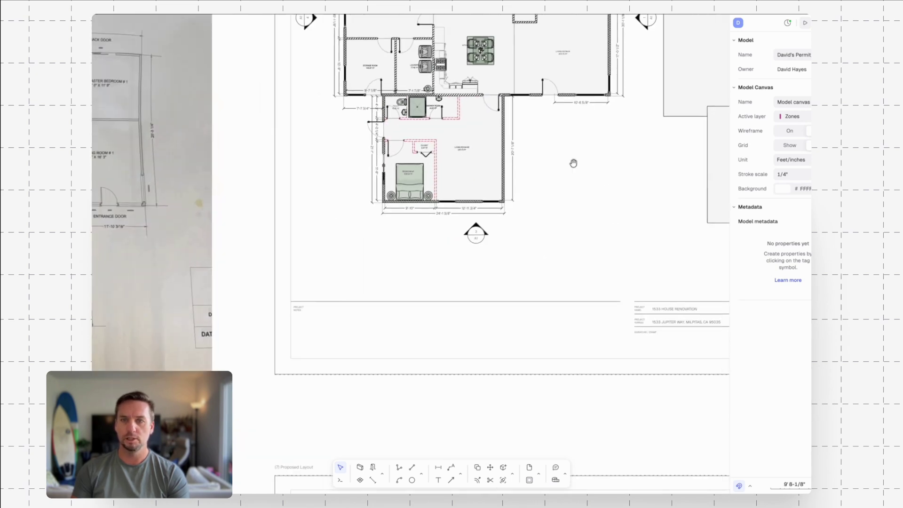
ctrl+scroll(405, 250, up, 8)
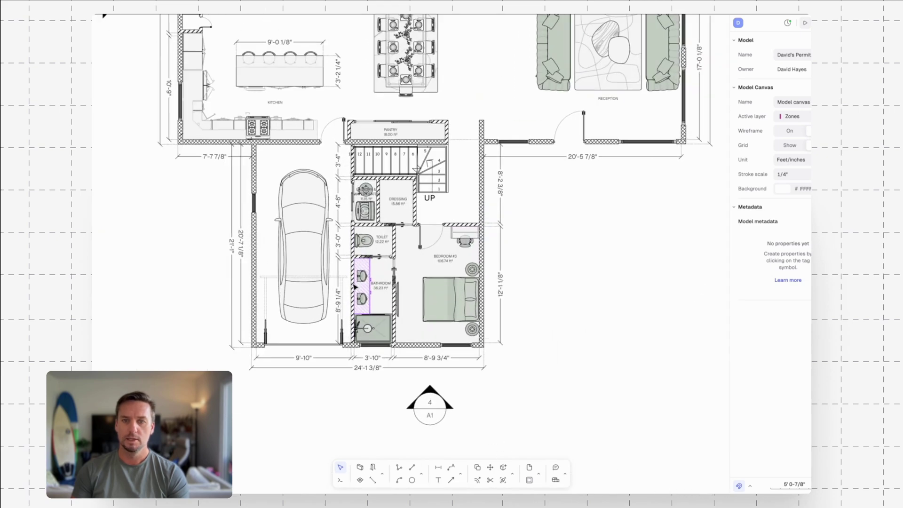
scroll(440, 272, up, 1)
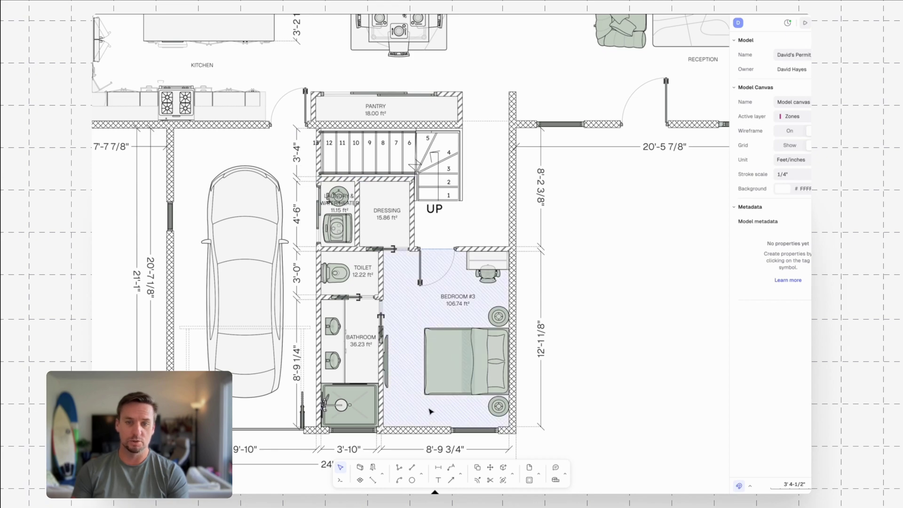
ctrl+scroll(555, 329, down, 5)
scroll(548, 115, up, 10)
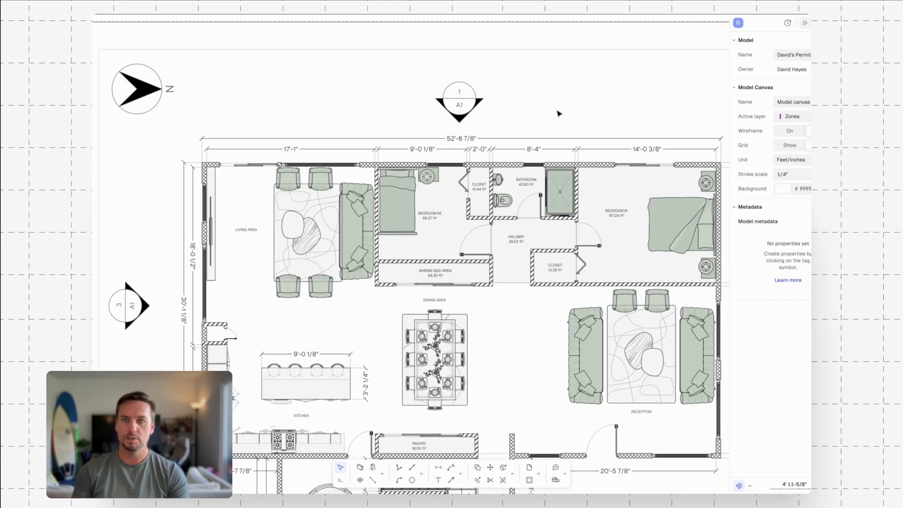
scroll(552, 427, down, 15)
scroll(558, 302, up, 4)
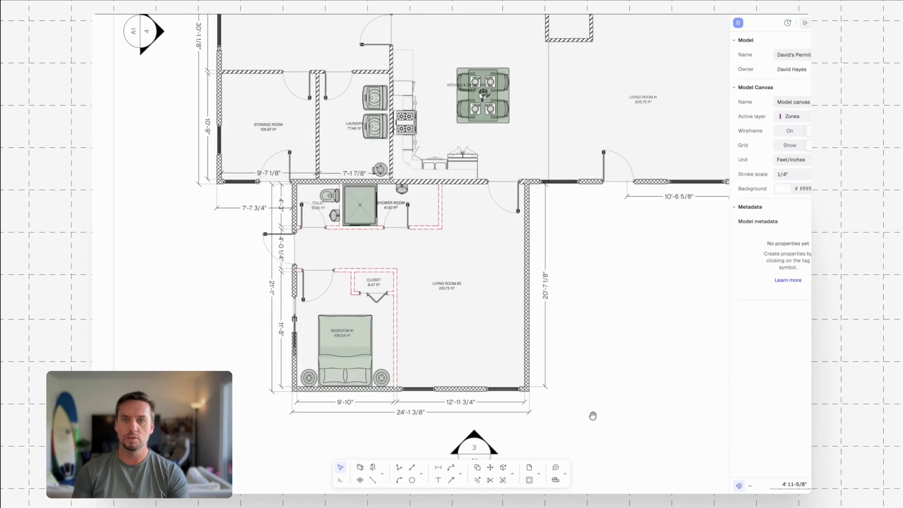
ctrl+scroll(419, 259, up, 3)
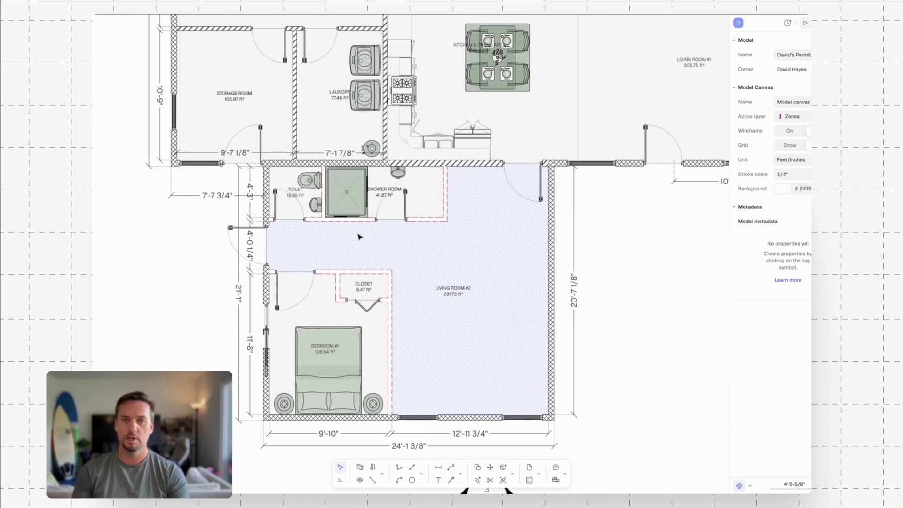
Search for the Demo style on the wall beside the shower room, then deselect it.
click(448, 203)
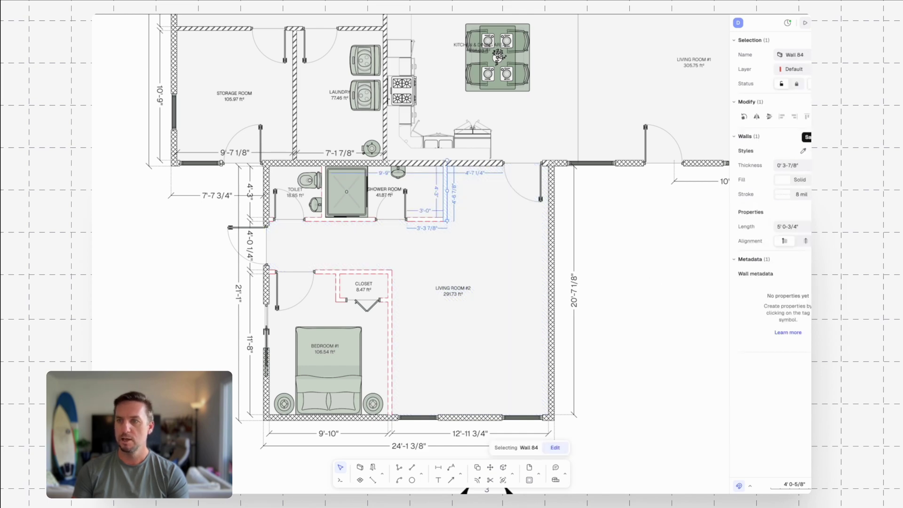
click(803, 151)
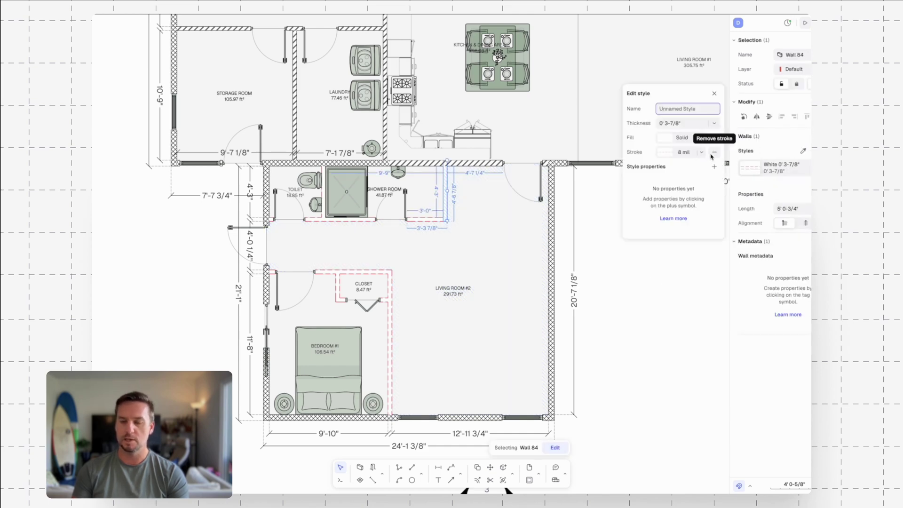
text(Demo)
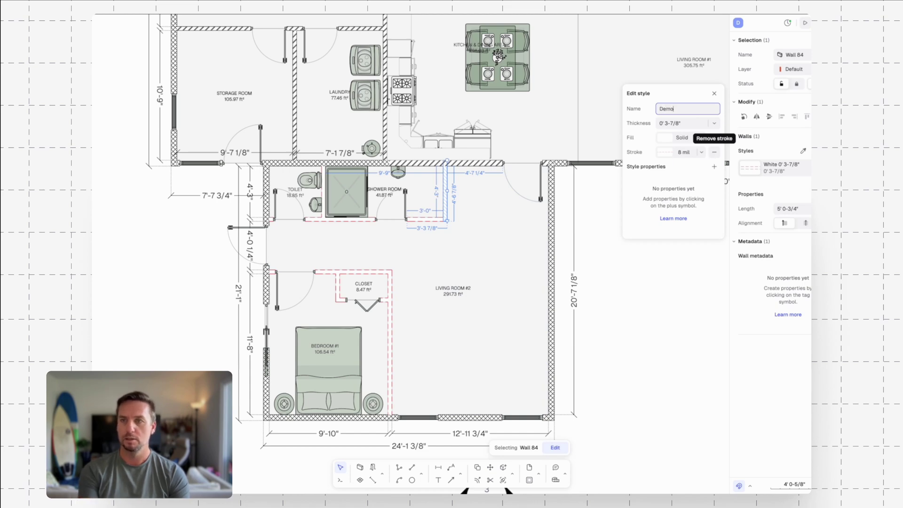
click(641, 288)
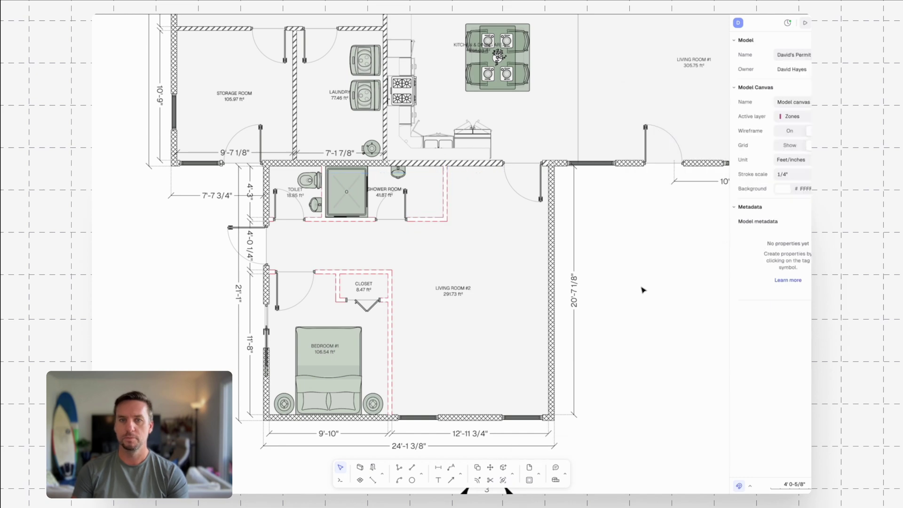
Apply the red dashed Demo style to the three laundry walls.
scroll(487, 140, up, 3)
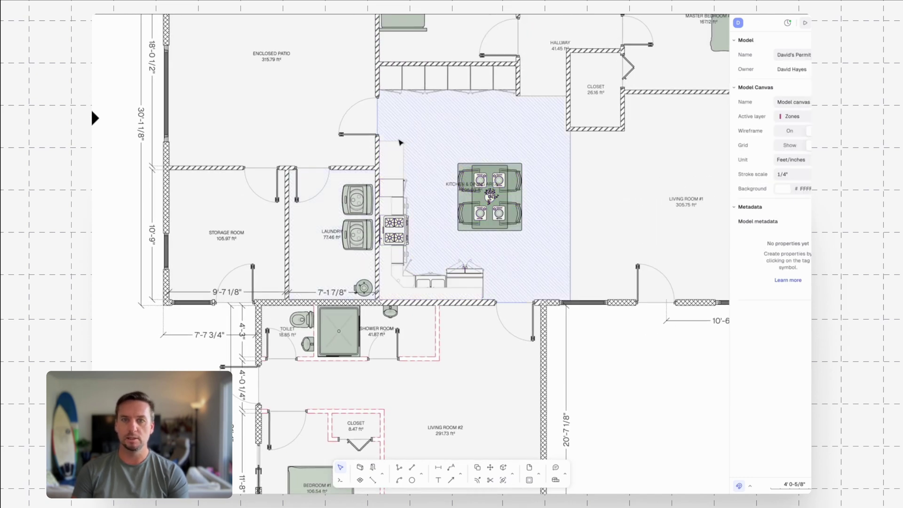
click(286, 221)
scroll(347, 183, up, 3)
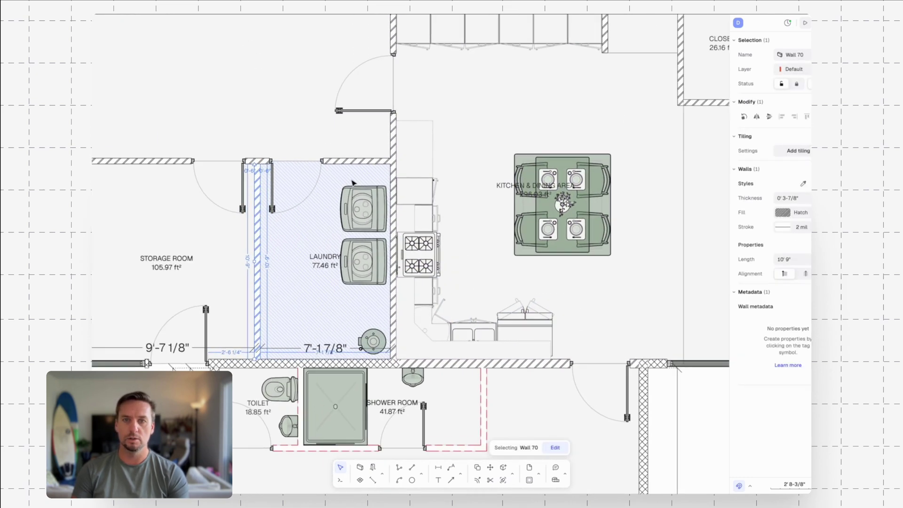
shift+click(366, 165)
scroll(403, 148, down, 3)
shift+click(396, 150)
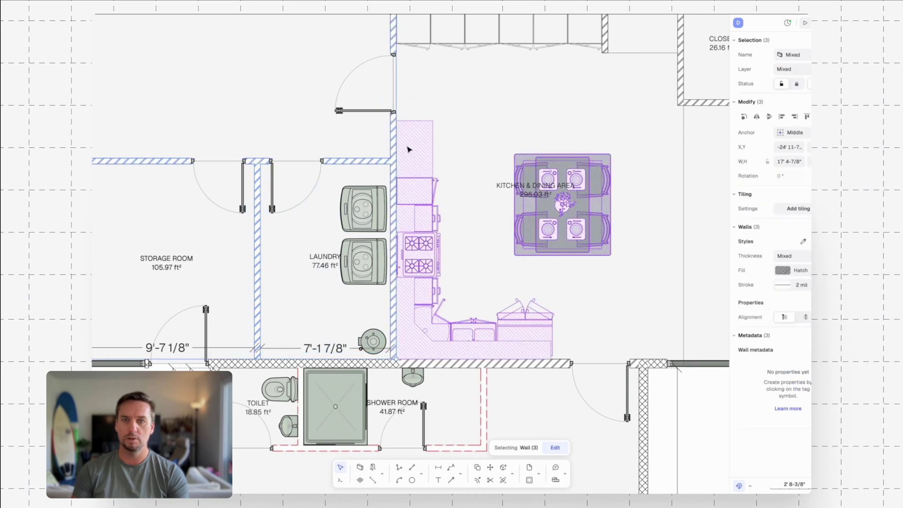
click(802, 241)
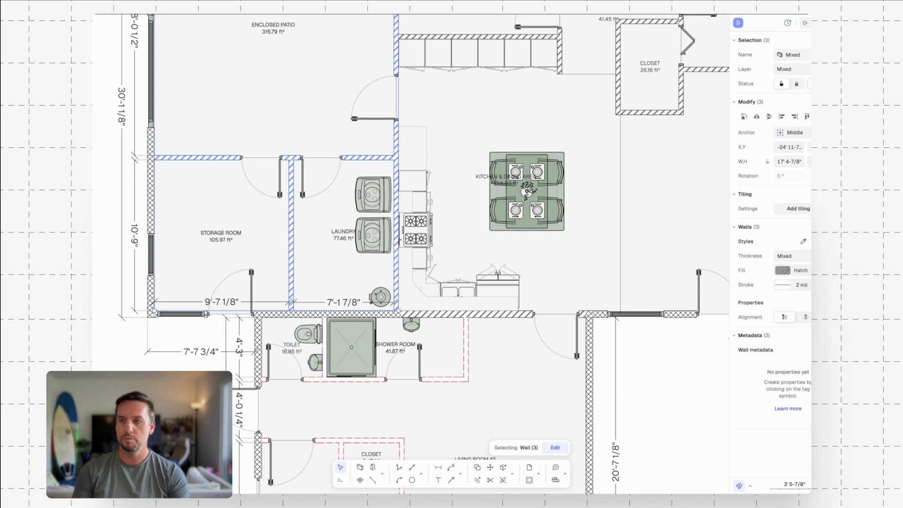
click(660, 256)
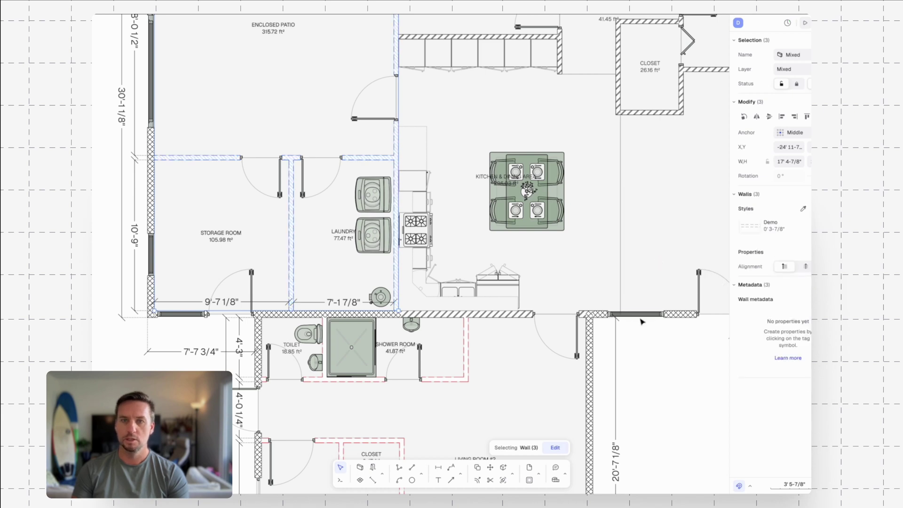
click(637, 384)
Select the kitchen counters and dining table, then clear the selection.
scroll(506, 234, down, 3)
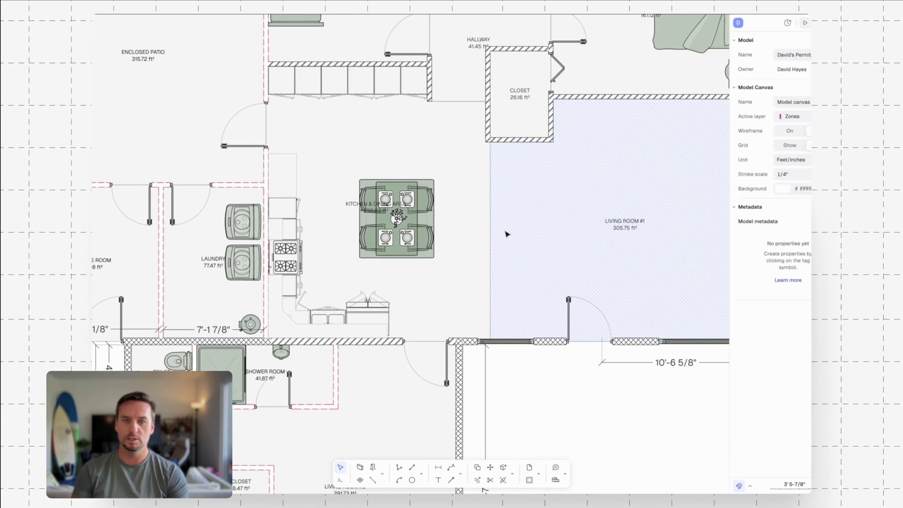
scroll(569, 330, down, 3)
scroll(564, 320, down, 2)
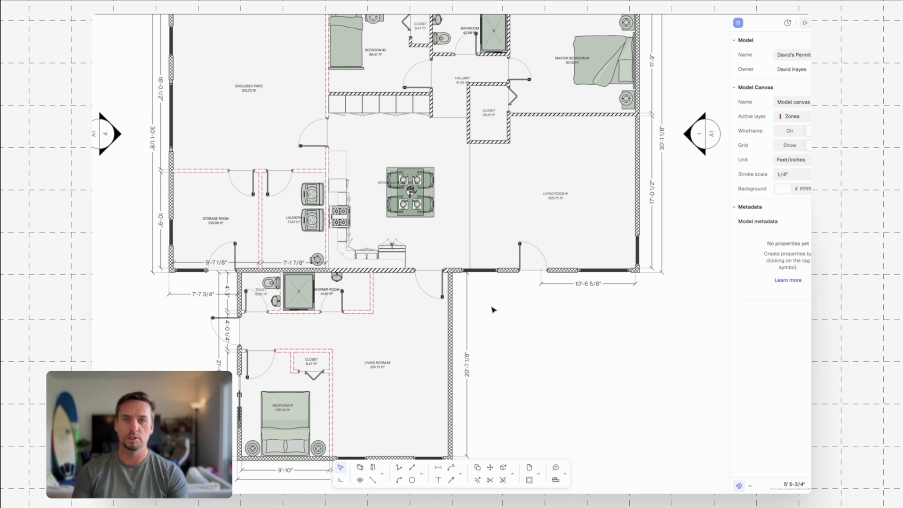
drag(467, 118, 346, 240)
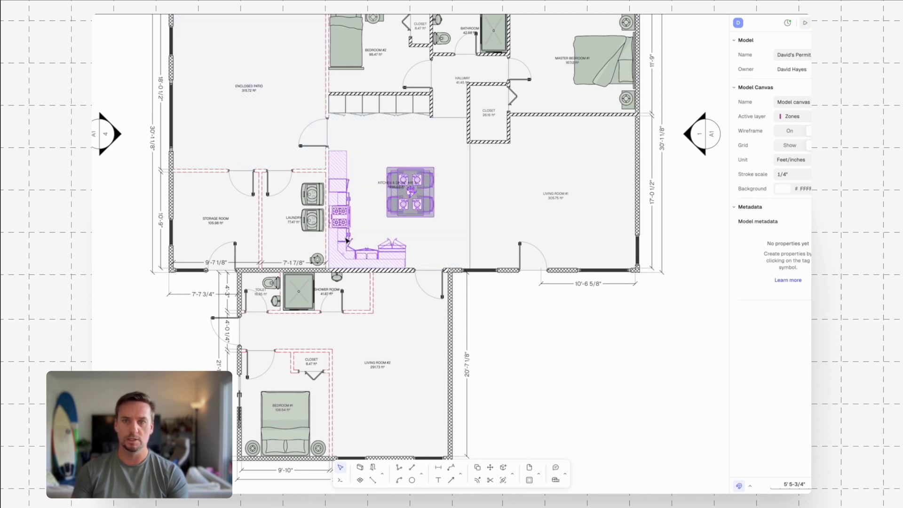
key(Escape)
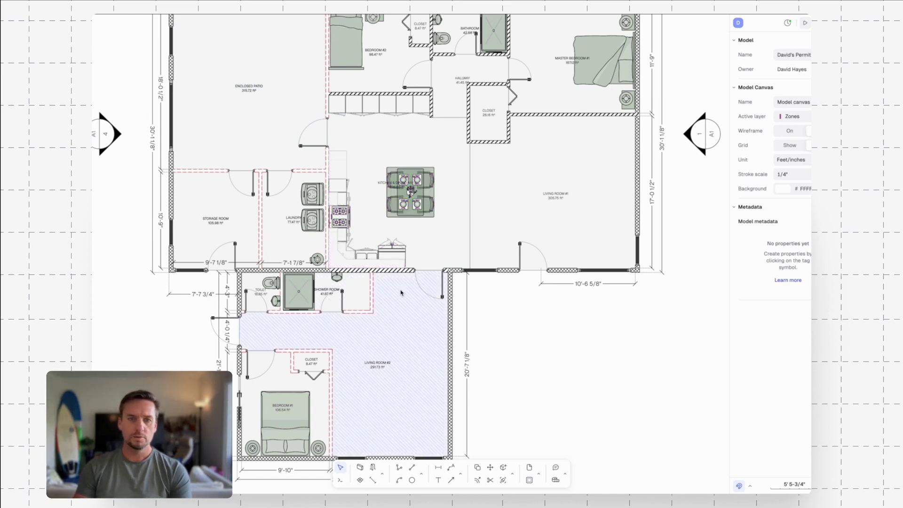
Reselect the demolished laundry wall and turn on publishing the saved styles as a library.
click(323, 173)
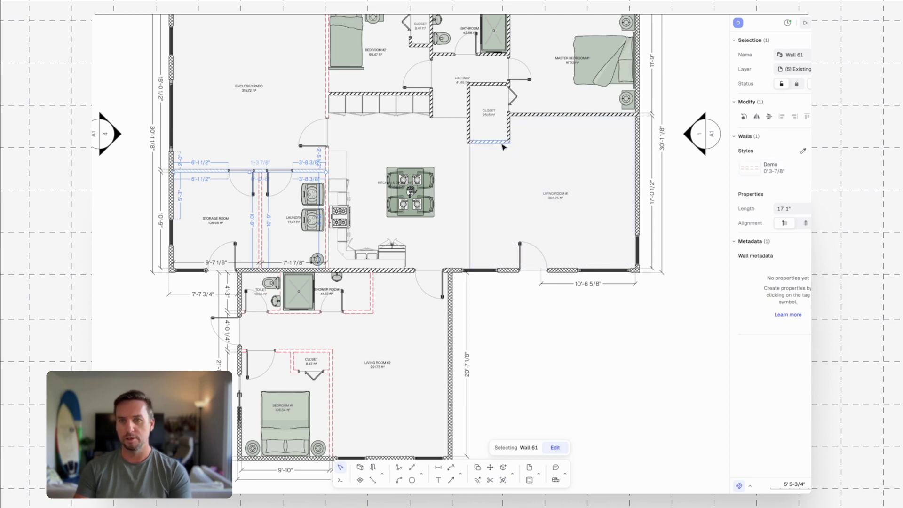
click(501, 141)
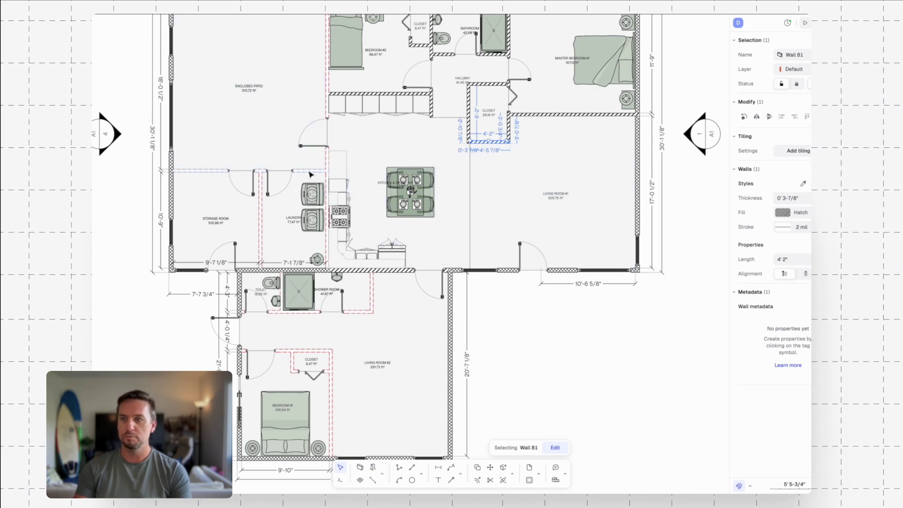
click(310, 174)
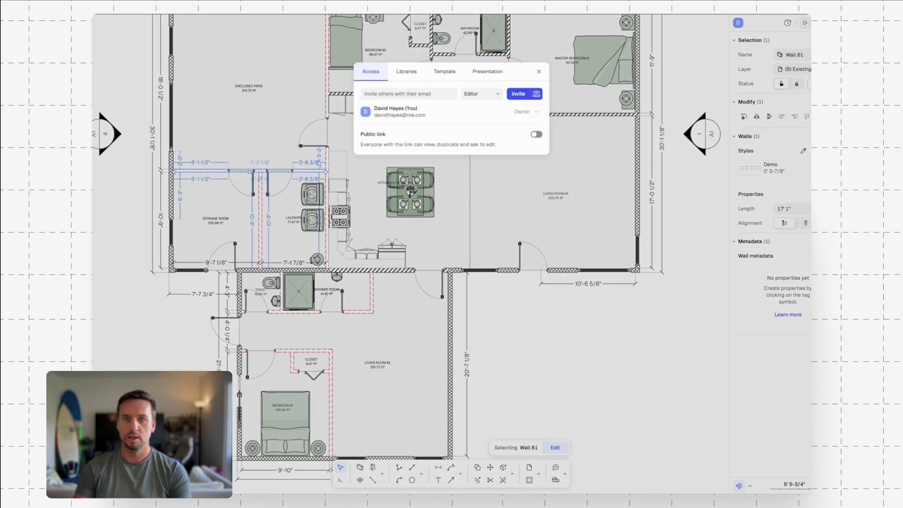
click(406, 73)
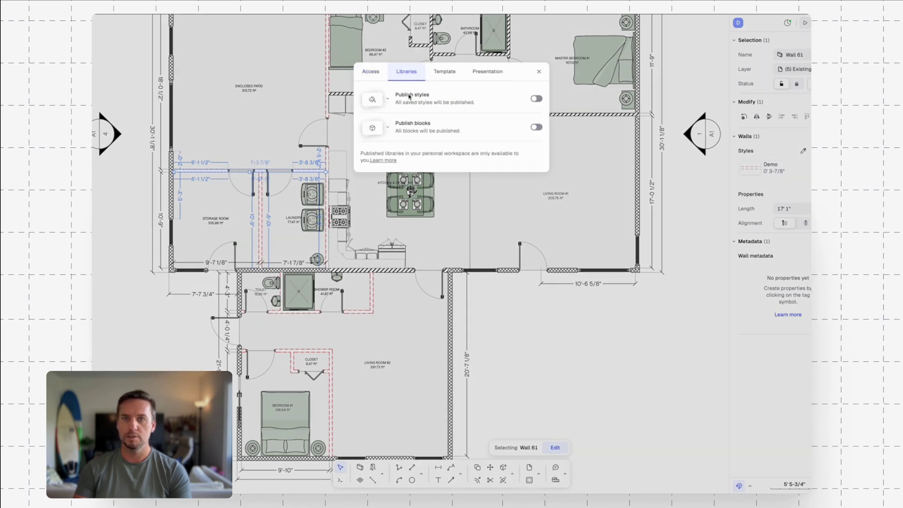
click(535, 99)
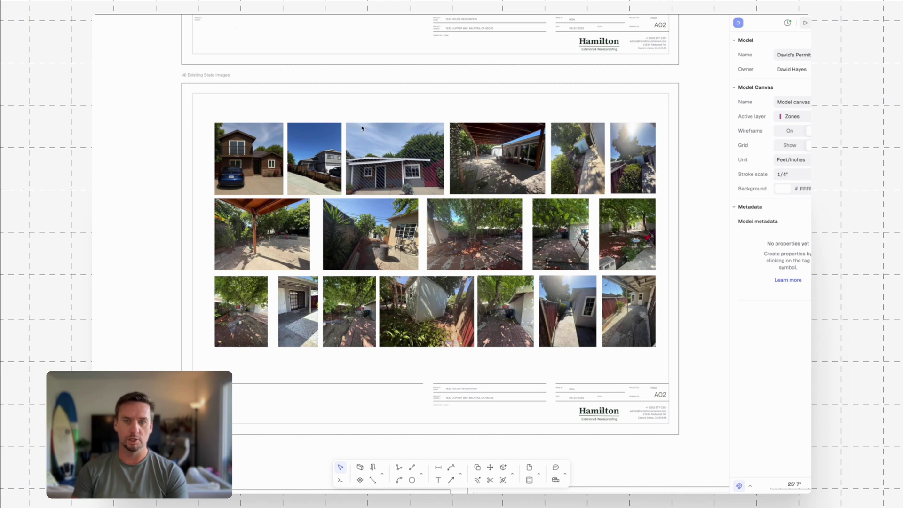
Raise the front-of-house photo's exposure and contrast and remove its background.
ctrl+scroll(376, 146, up, 5)
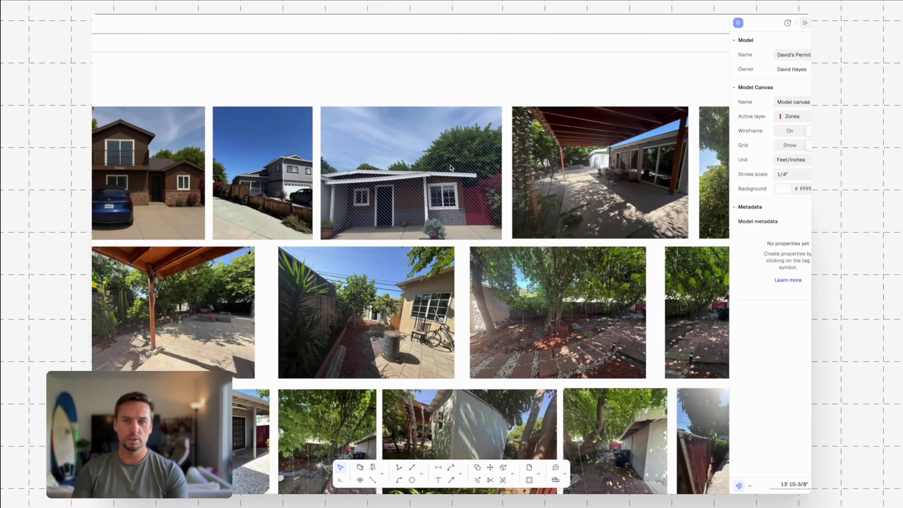
click(430, 144)
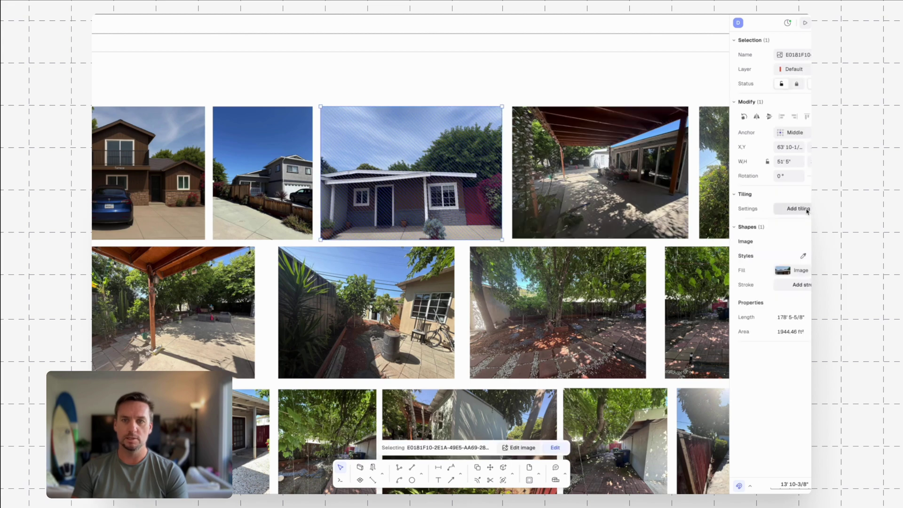
double_click(431, 144)
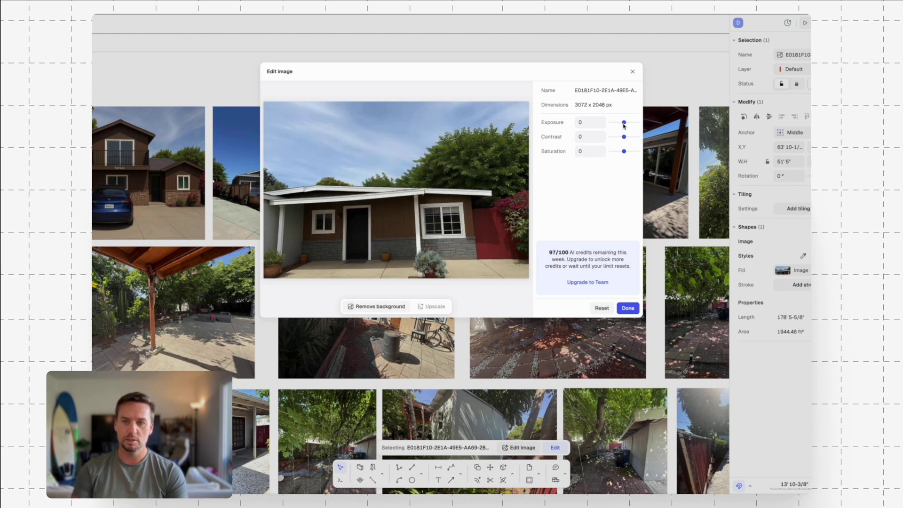
drag(624, 122, 627, 151)
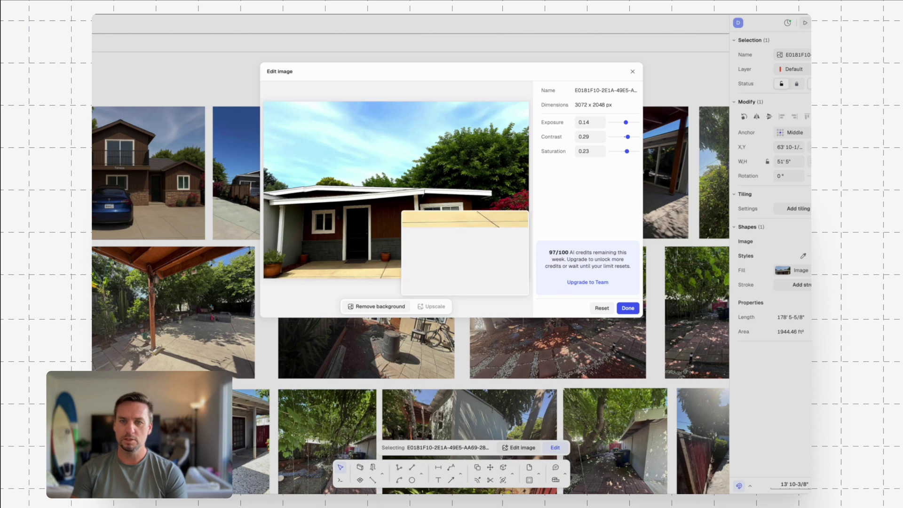
click(397, 308)
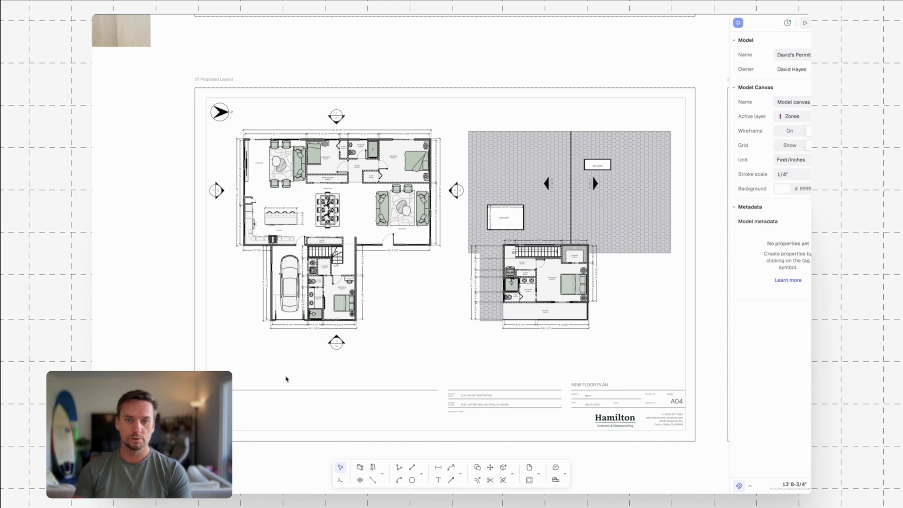
Inspect the wall between the bathroom and bedroom on the A04 plan.
scroll(324, 295, up, 6)
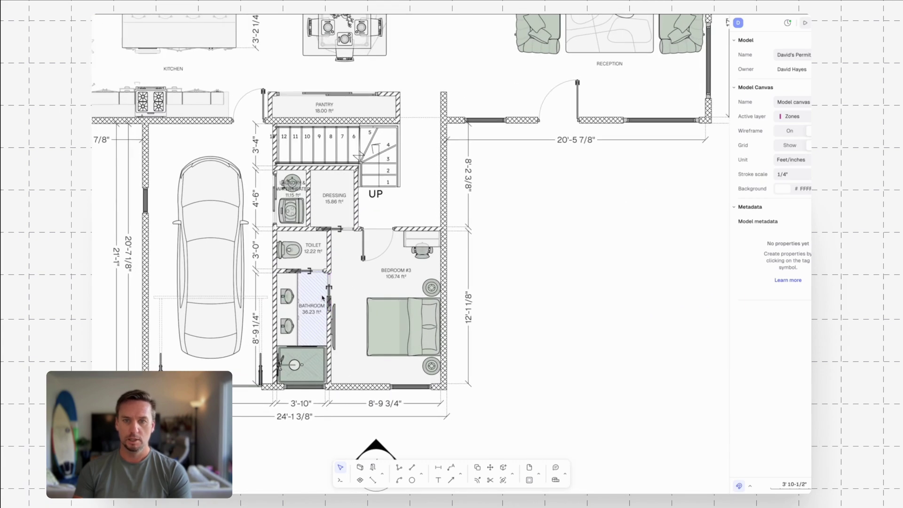
scroll(322, 297, left, 2)
click(363, 244)
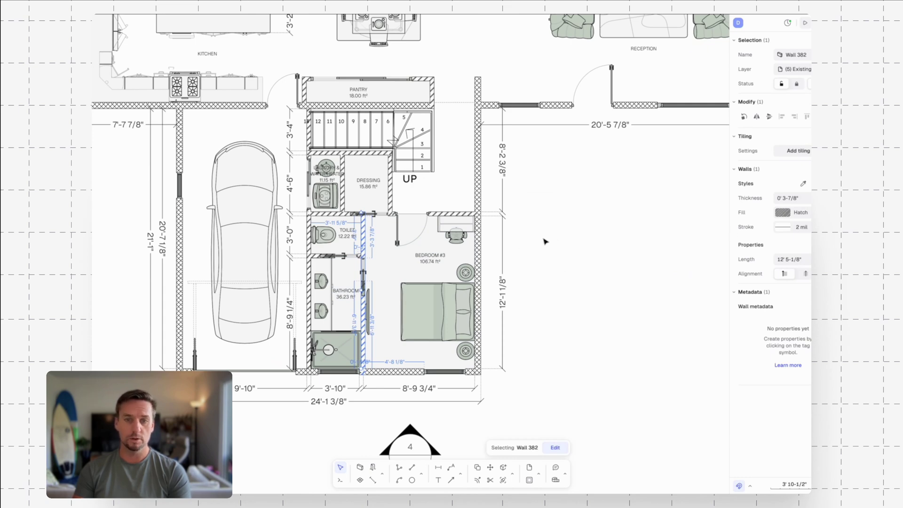
click(542, 178)
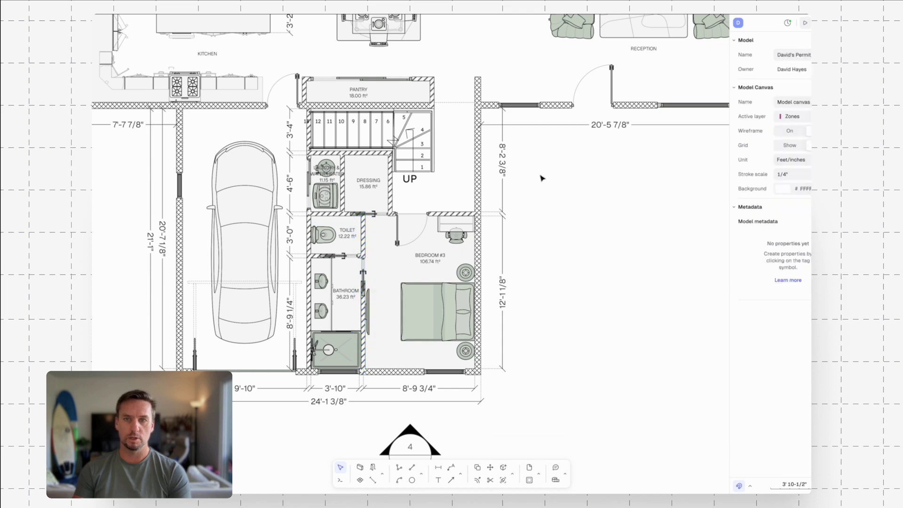
scroll(540, 179, up, 3)
scroll(541, 180, right, 3)
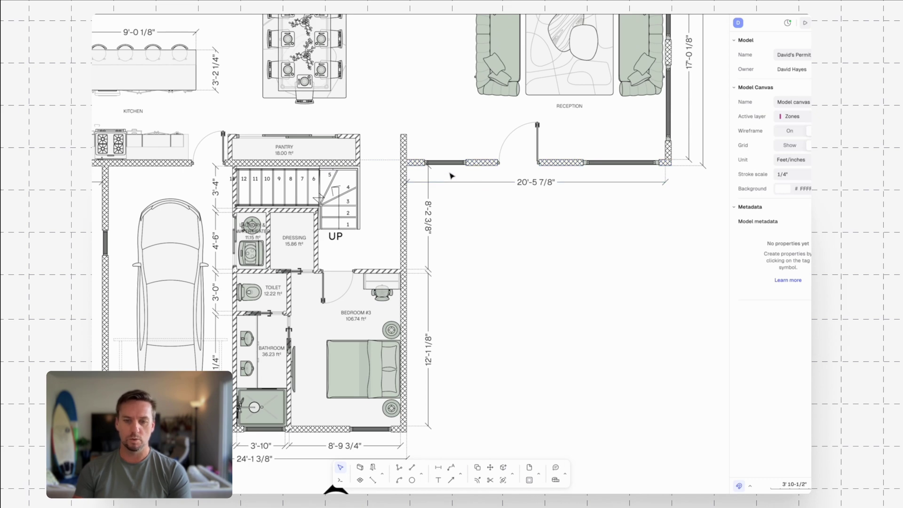
ctrl+scroll(444, 141, up, 5)
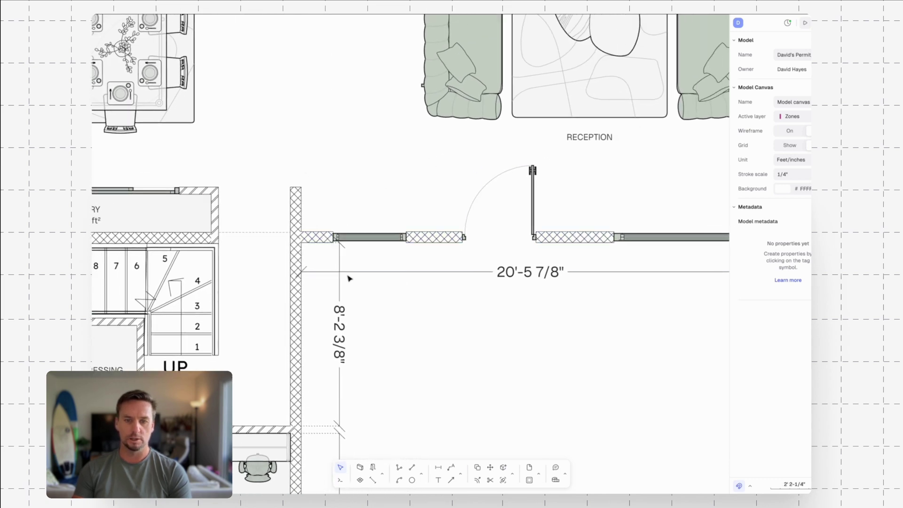
Draw a new two-segment wall enclosing a small room beside the reception.
click(361, 467)
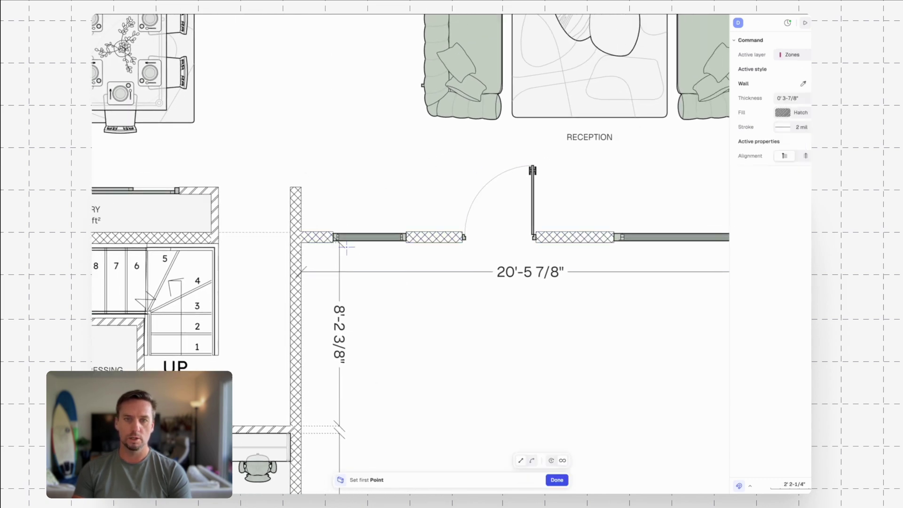
click(291, 187)
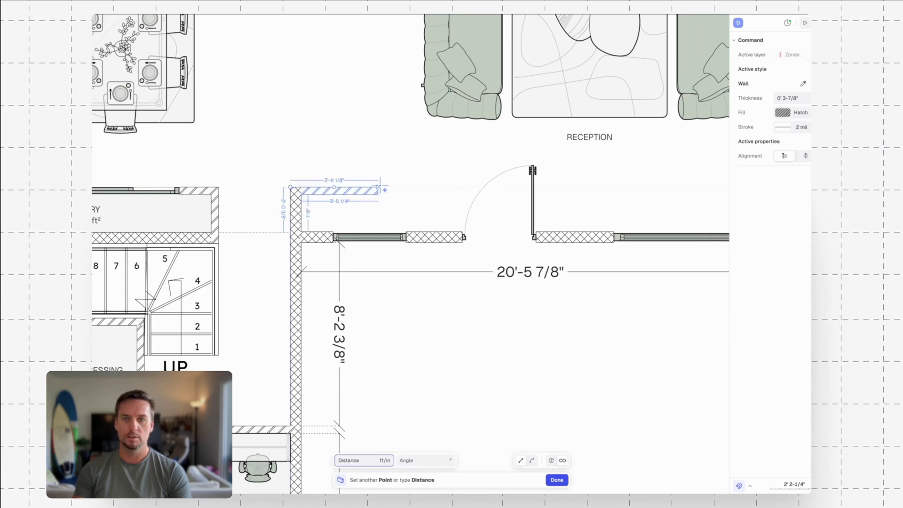
click(431, 188)
click(431, 232)
key(Escape)
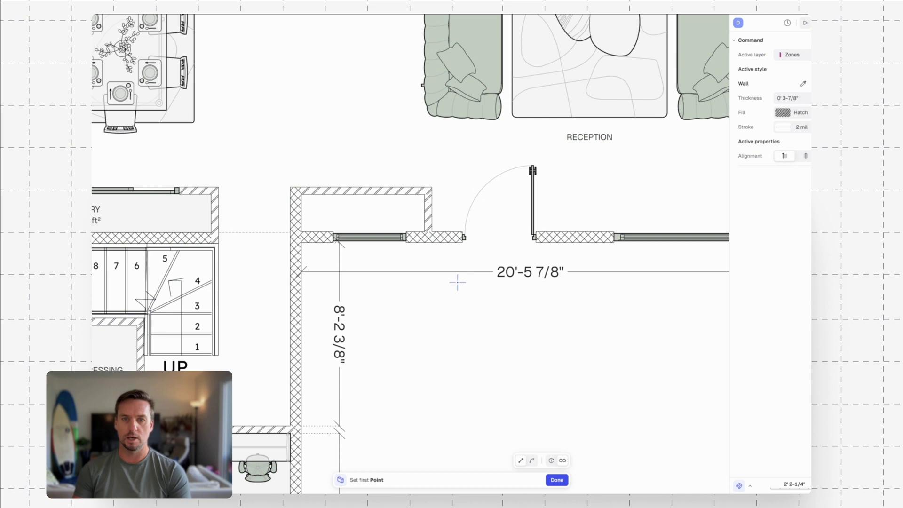
key(Escape)
drag(457, 285, 429, 391)
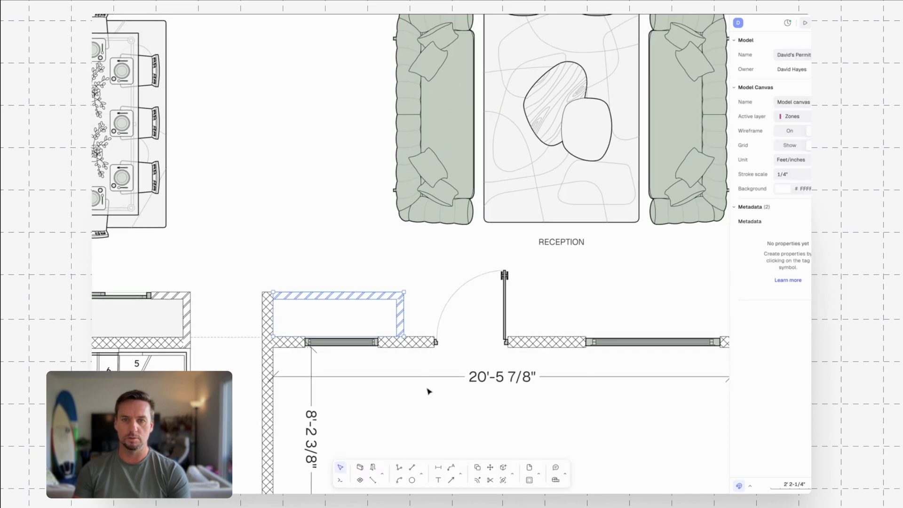
Set the new wall's dimension to 6'-0" so the small room is 6 feet wide.
click(400, 326)
scroll(353, 327, up, 3)
click(332, 300)
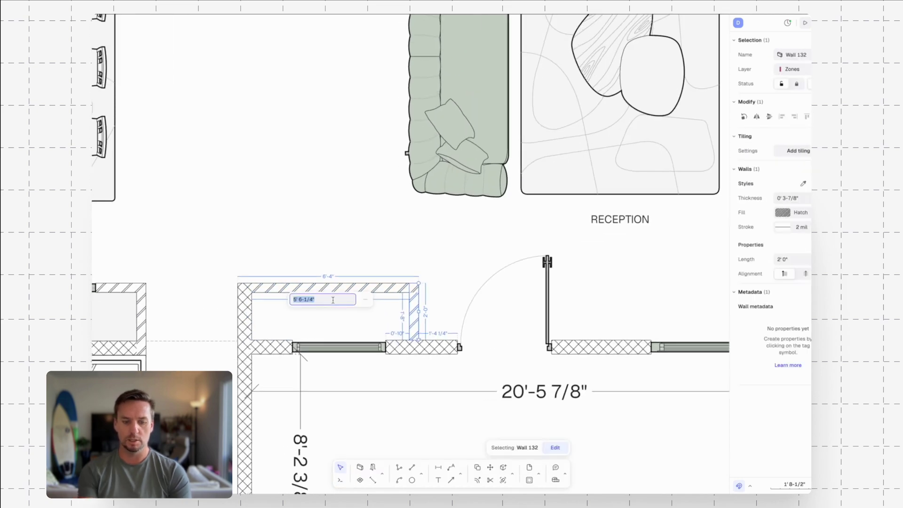
text(6')
key(Return)
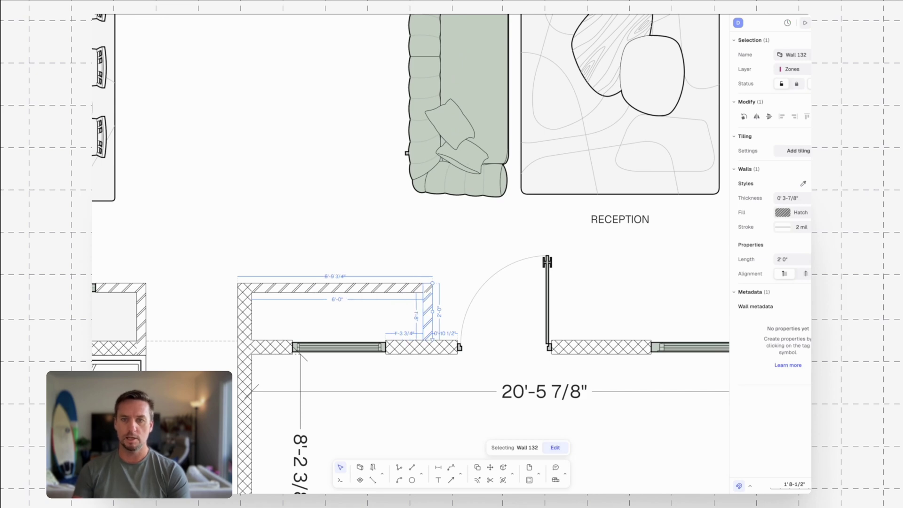
click(420, 417)
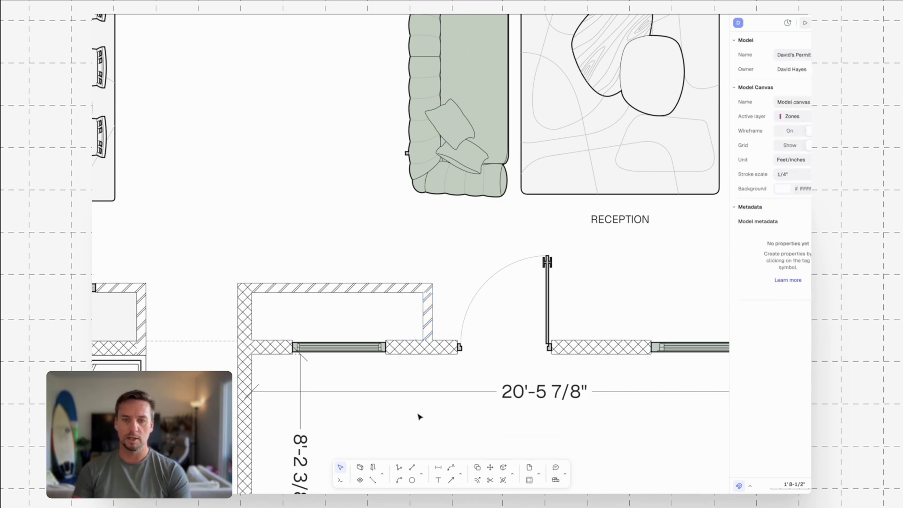
middle_drag(426, 403, 423, 344)
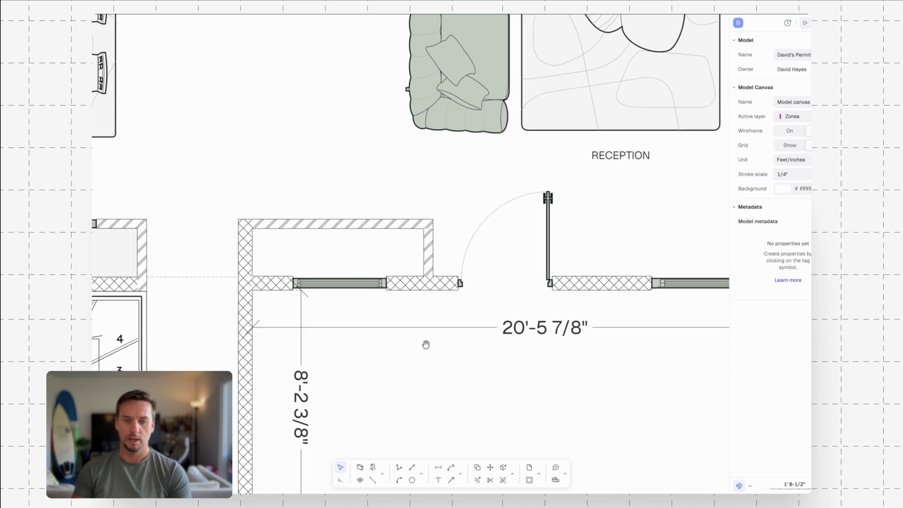
Create a 10.80 ft² zone named Closet in the small room and nudge its label up-left.
click(361, 480)
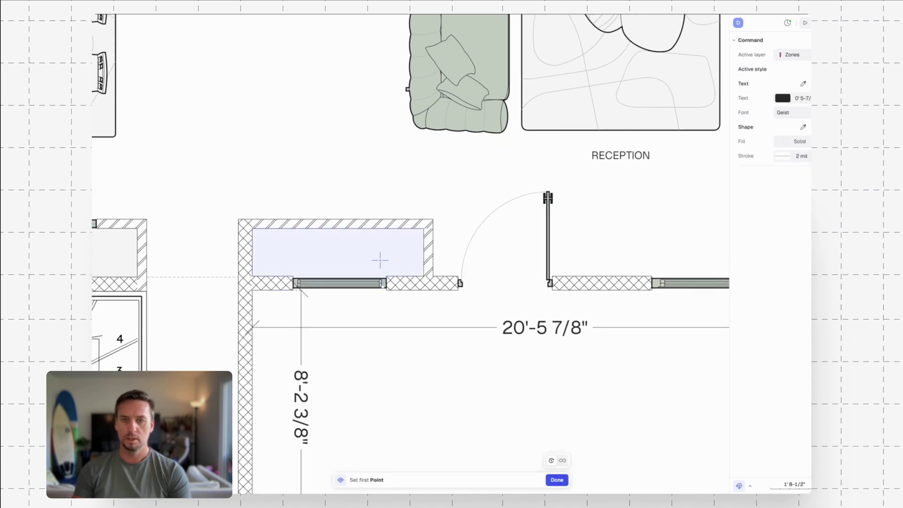
click(380, 259)
click(476, 268)
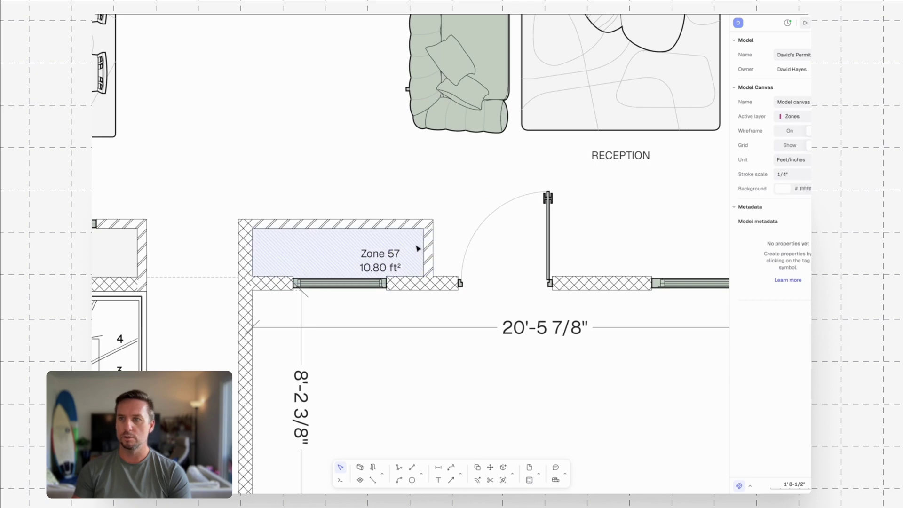
click(418, 248)
text(Closet)
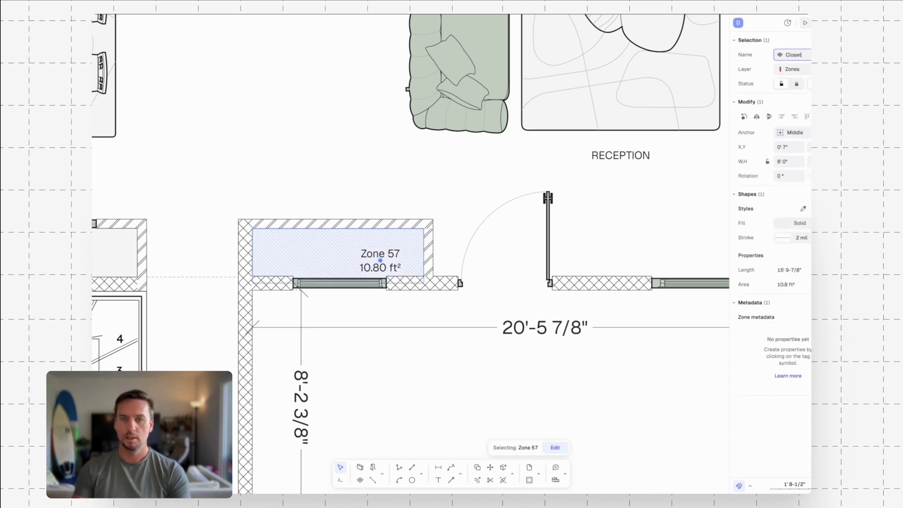
key(Return)
click(425, 363)
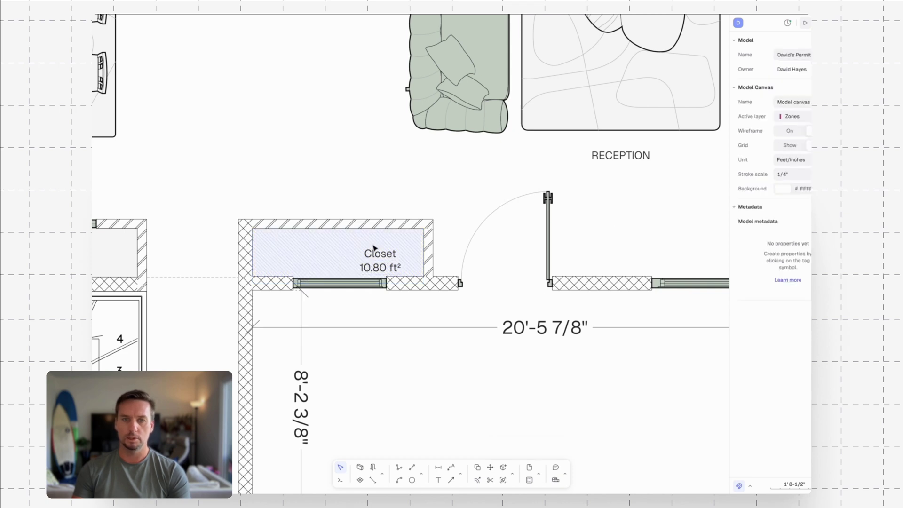
click(350, 252)
drag(350, 251, 346, 249)
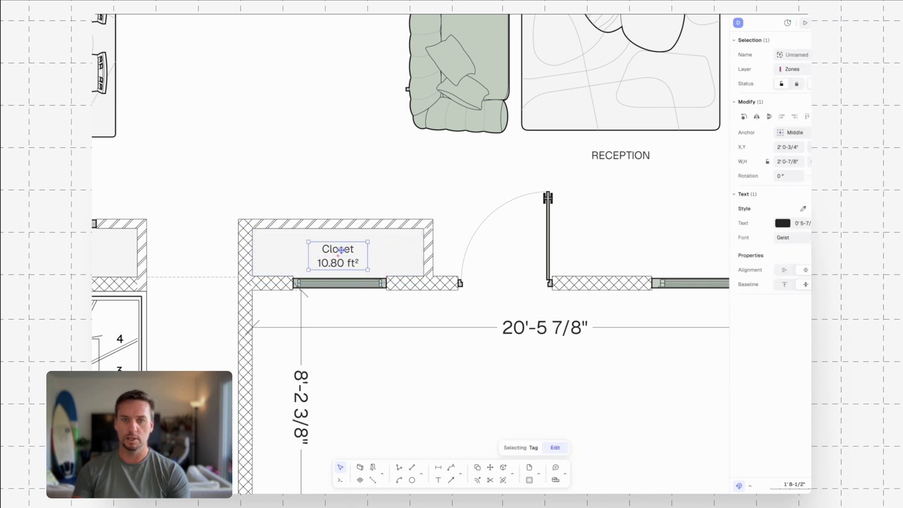
click(329, 427)
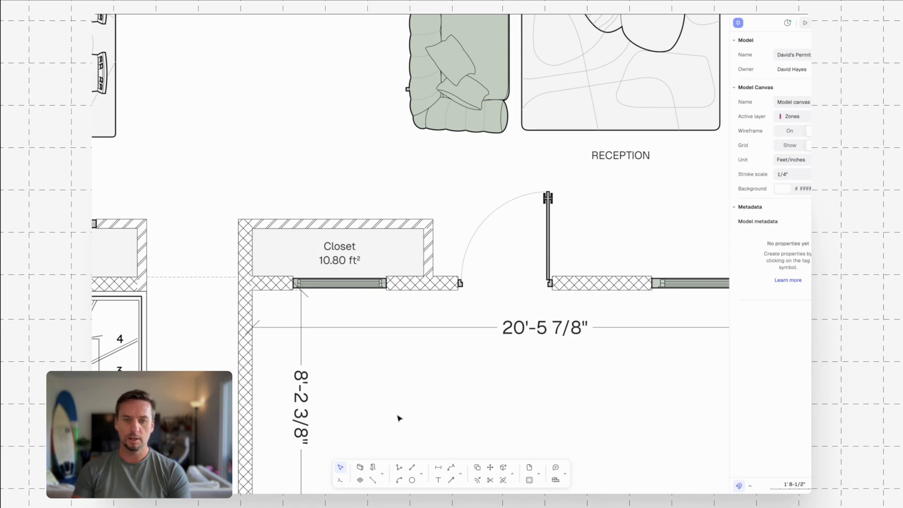
Place an outward-opening Bifold door 80 in the Closet's upper wall.
click(374, 468)
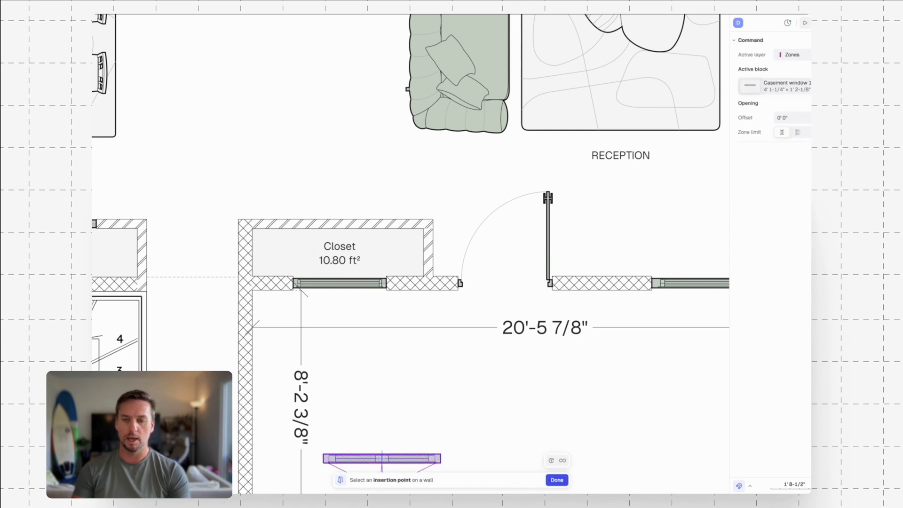
click(755, 88)
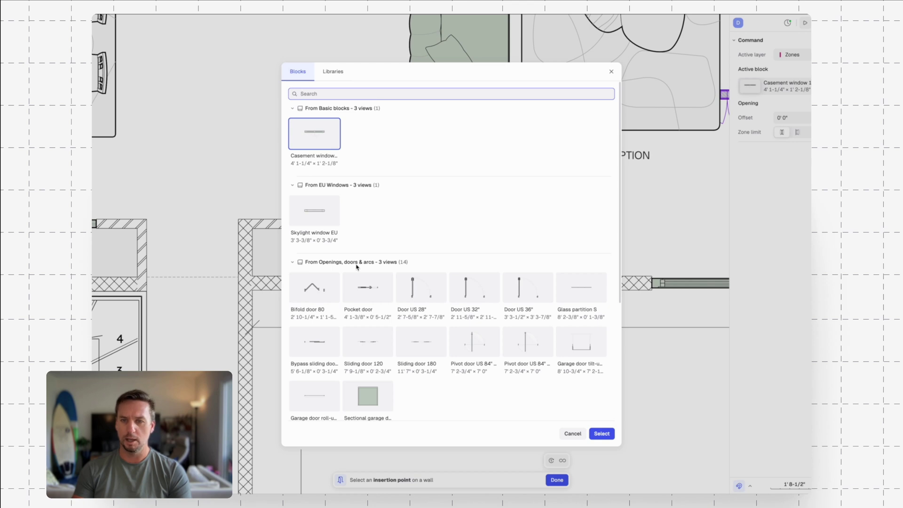
click(327, 296)
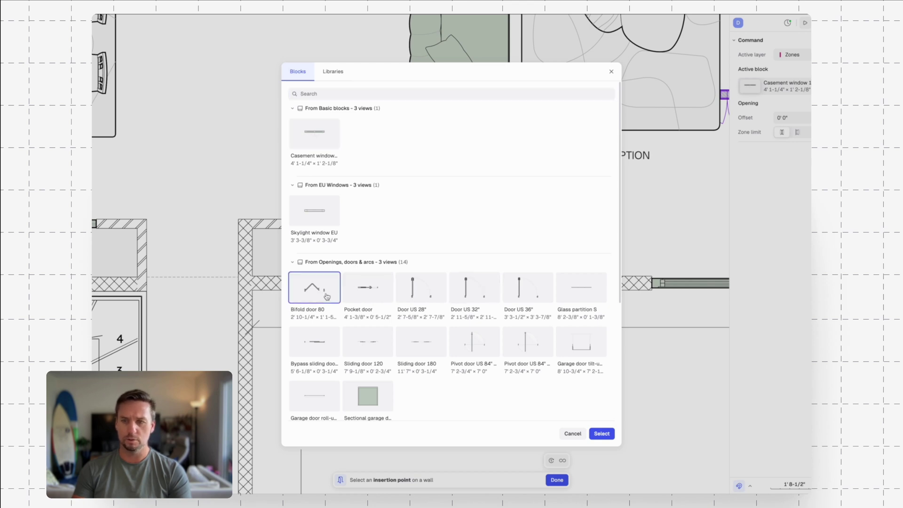
click(602, 433)
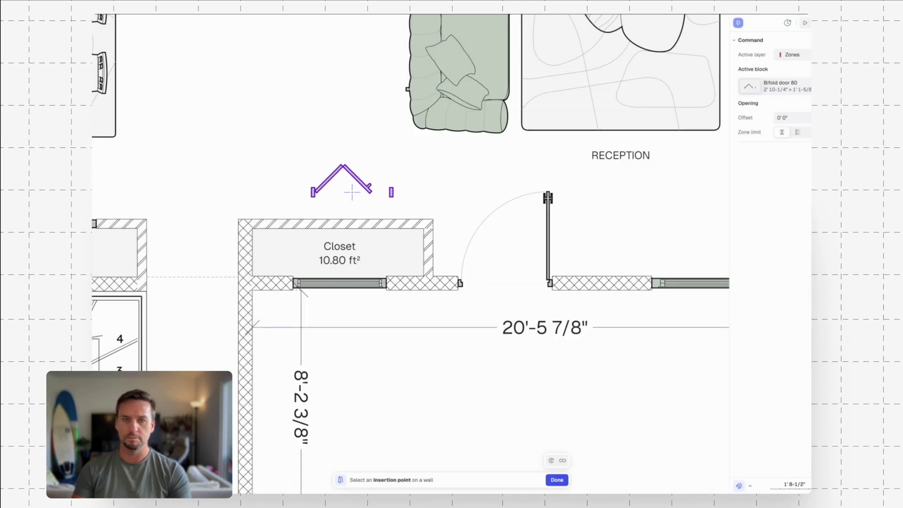
click(314, 220)
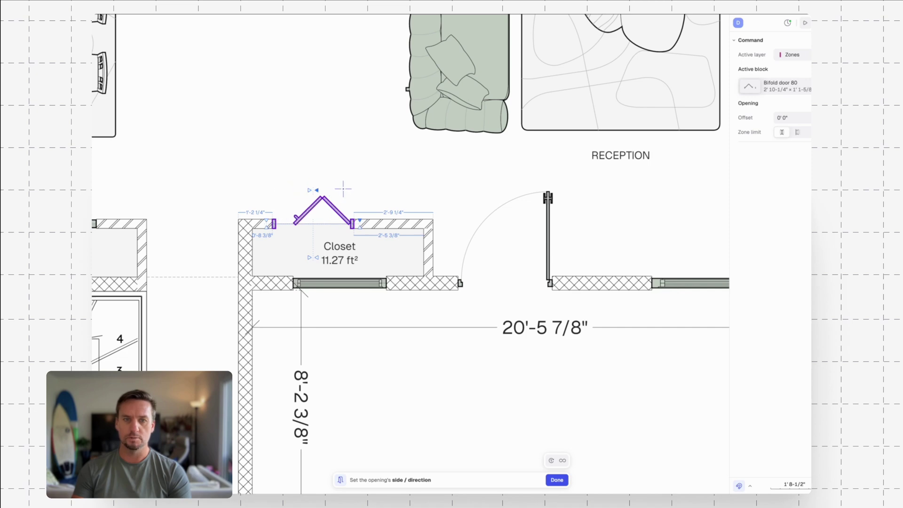
click(259, 202)
middle_drag(327, 121, 419, 201)
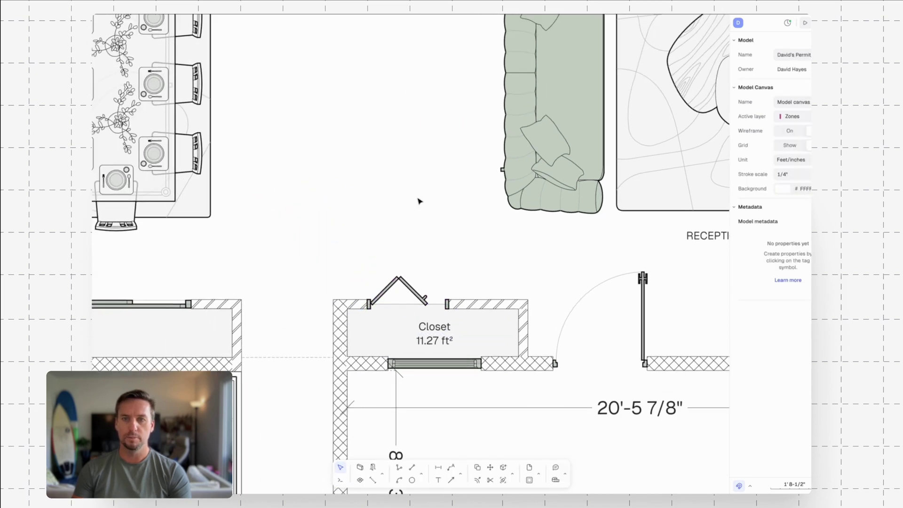
scroll(419, 201, down, 5)
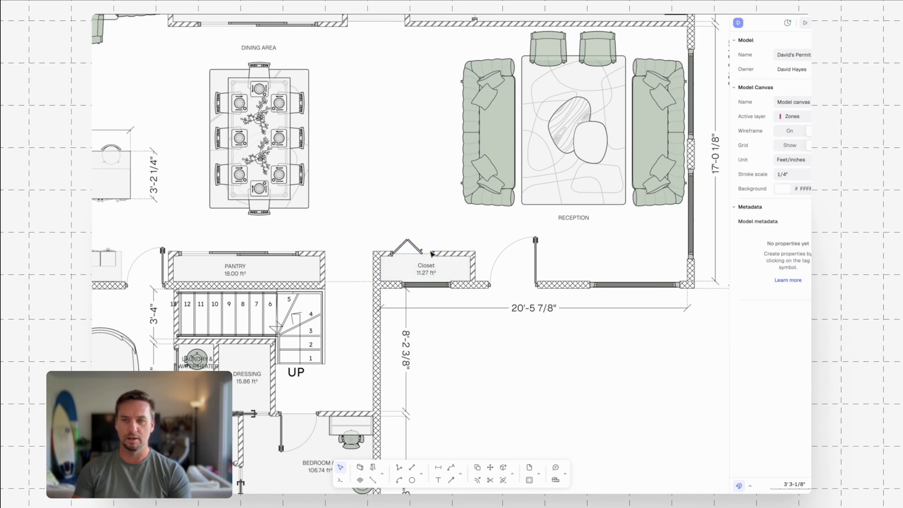
scroll(518, 228, down, 3)
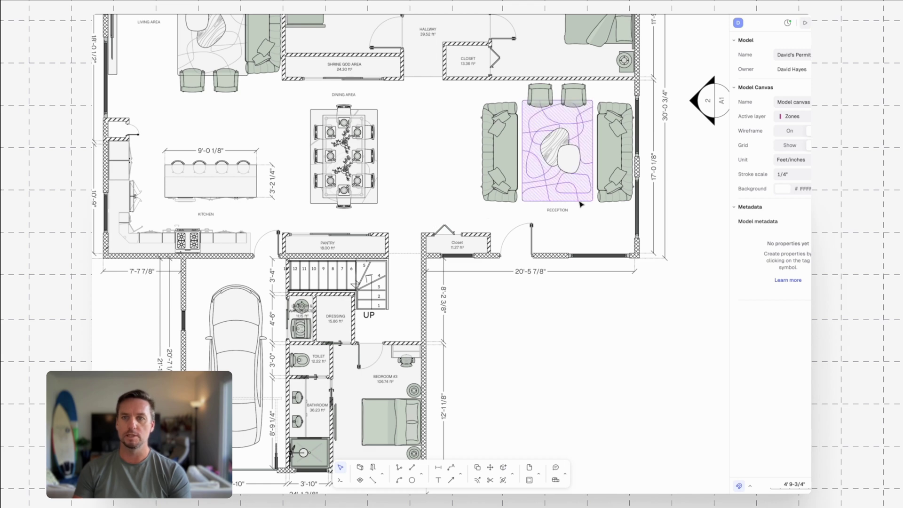
scroll(606, 150, up, 3)
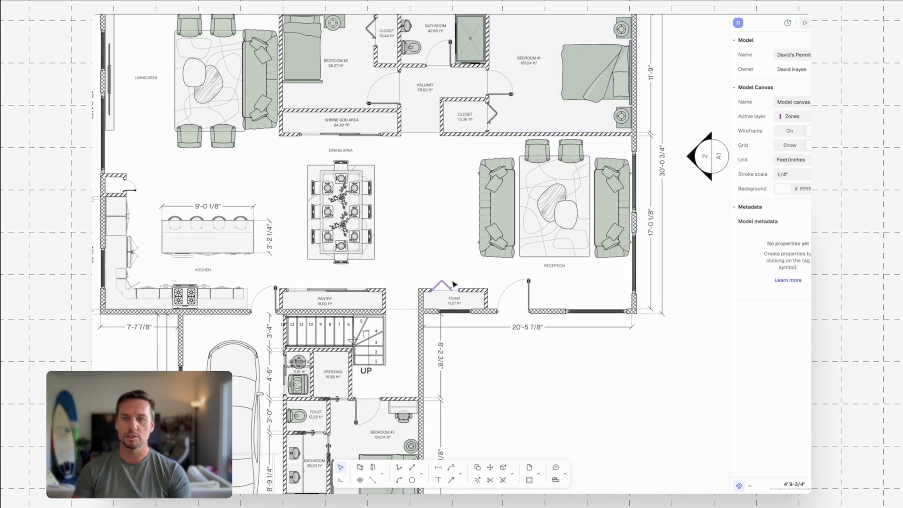
scroll(551, 221, up, 2)
scroll(550, 221, left, 2)
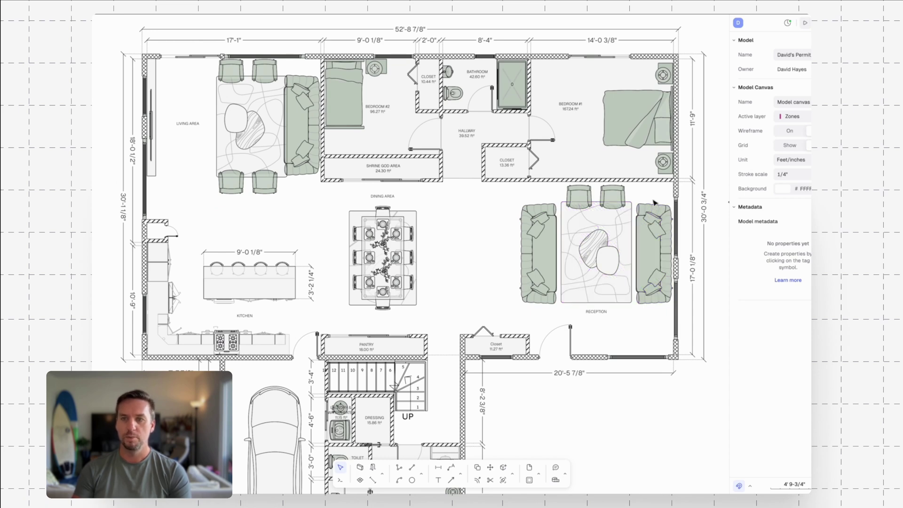
drag(661, 197, 367, 312)
key(Delete)
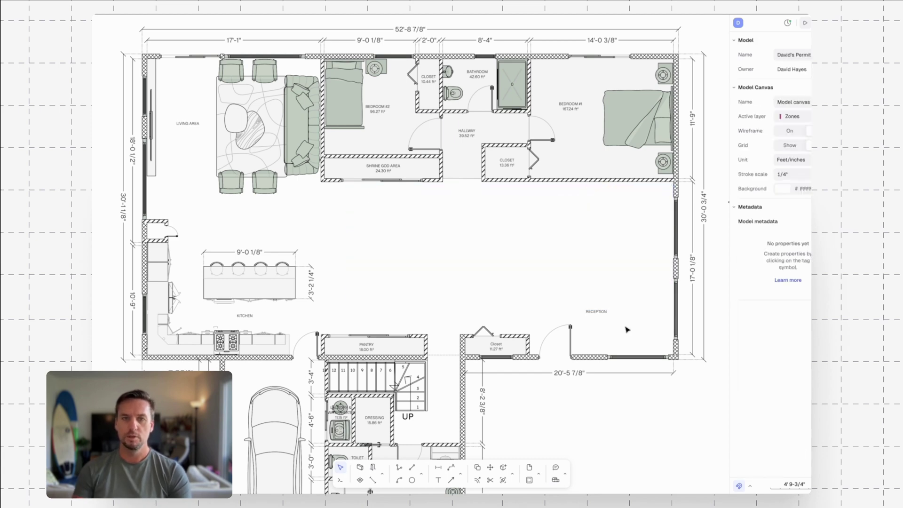
click(220, 72)
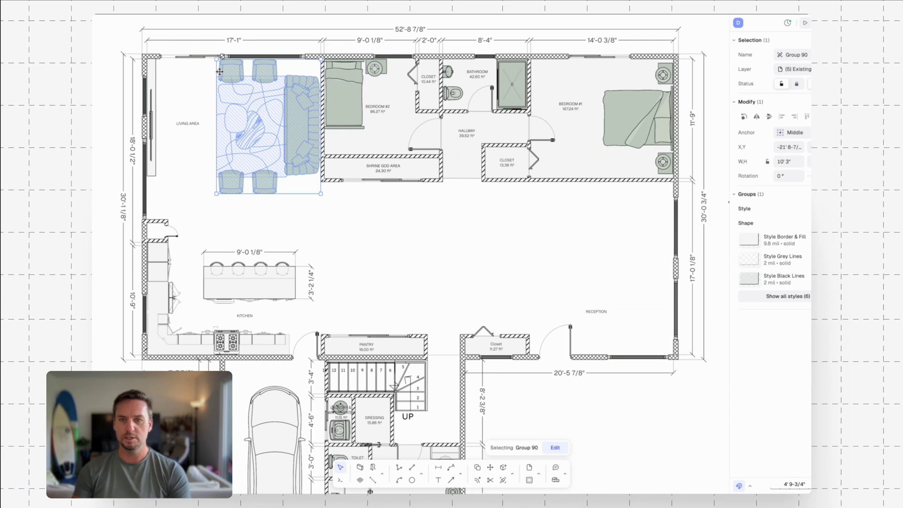
key(Delete)
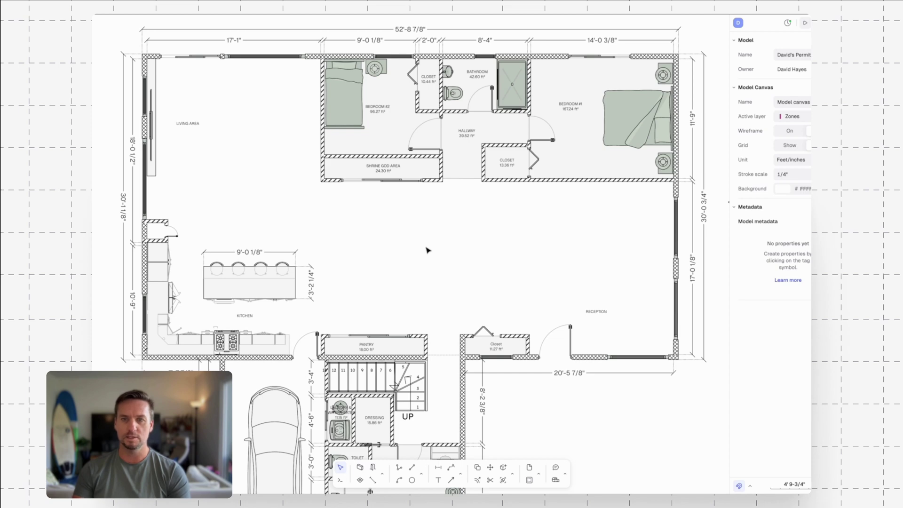
key(ctrl+z)
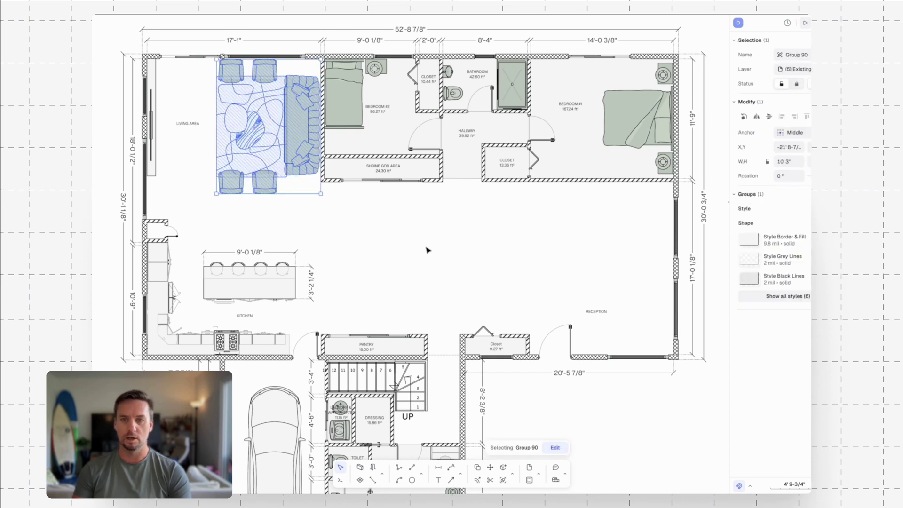
key(ctrl+z)
click(629, 405)
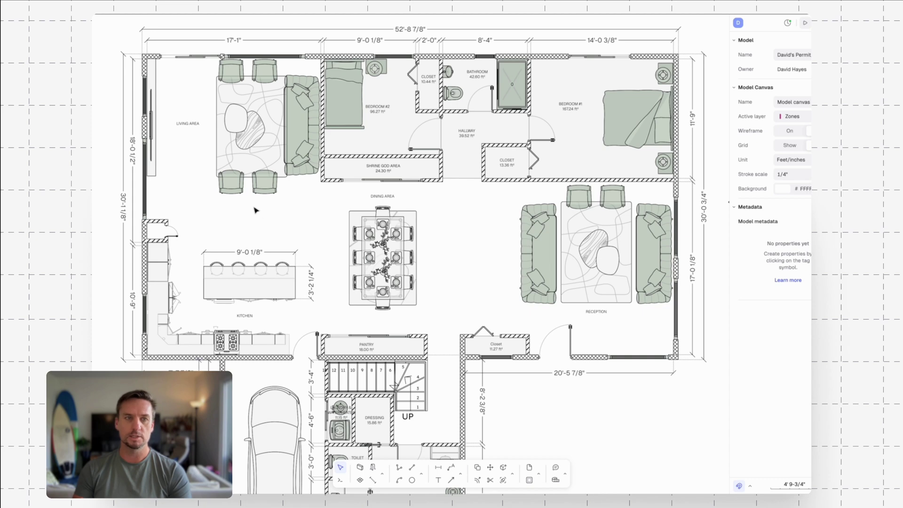
middle_drag(256, 207, 332, 196)
Open the block libraries, clear the 'dog' search, and scroll the full library list.
click(93, 57)
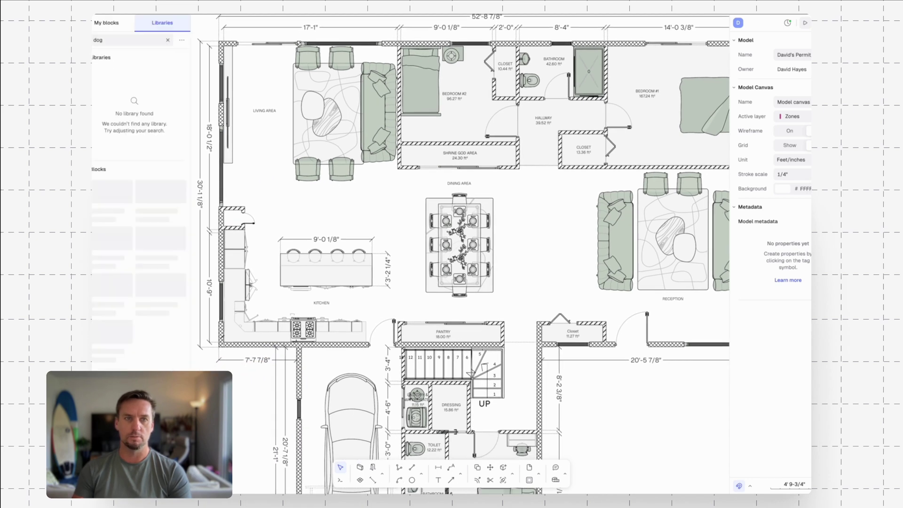
click(167, 40)
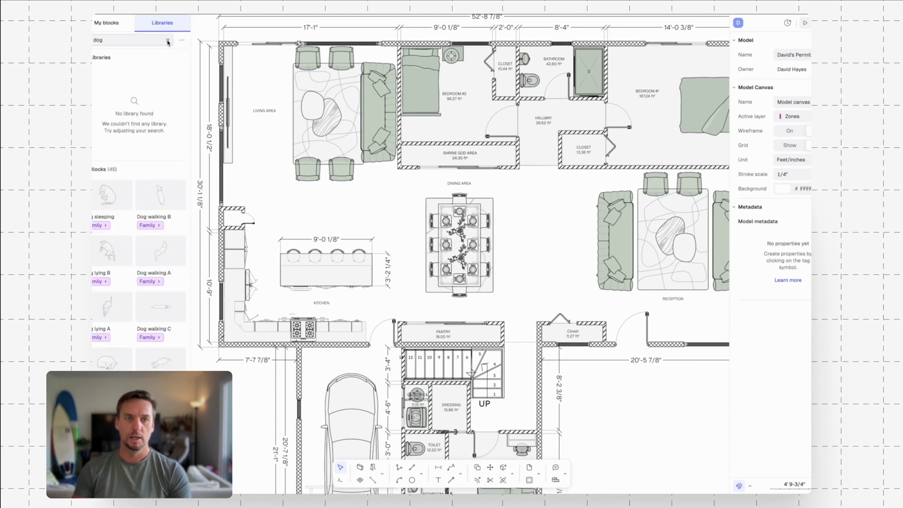
scroll(138, 187, down, 20)
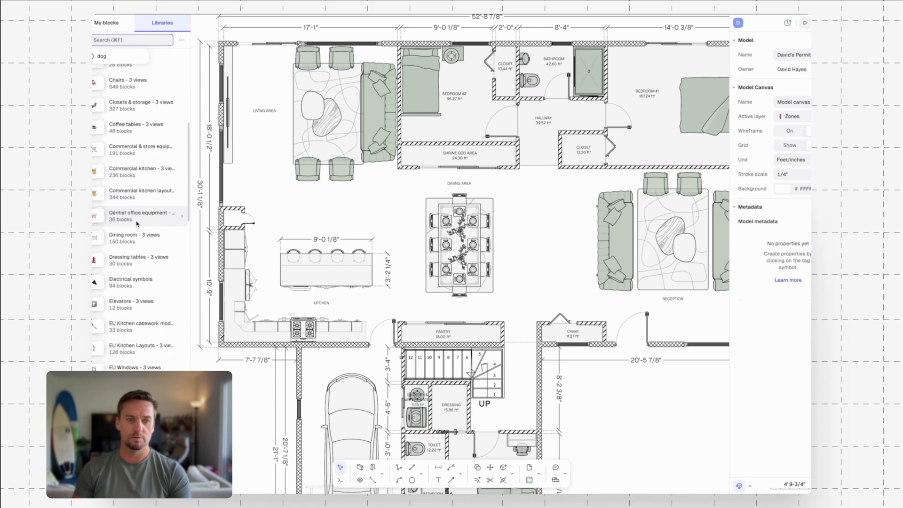
scroll(137, 224, up, 15)
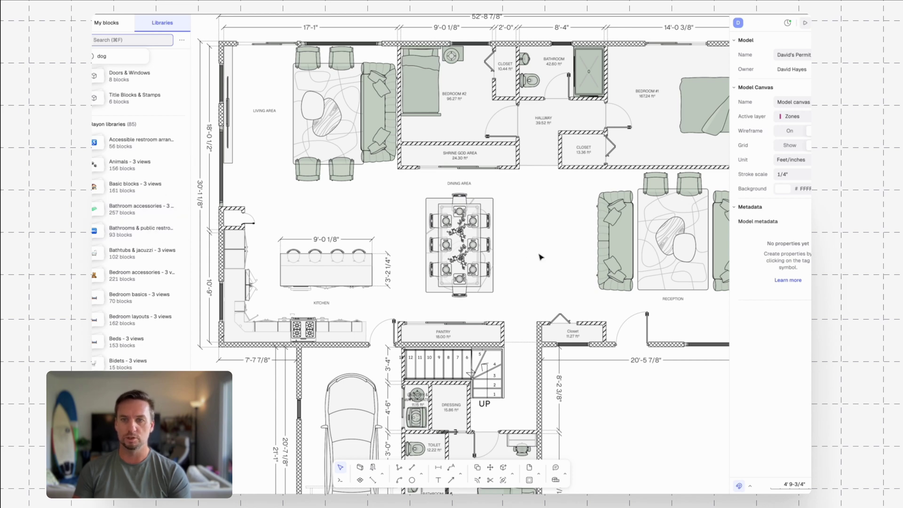
Place a copy of a reception Armchair comfy in the open area below the Closet.
middle_drag(546, 252, 401, 175)
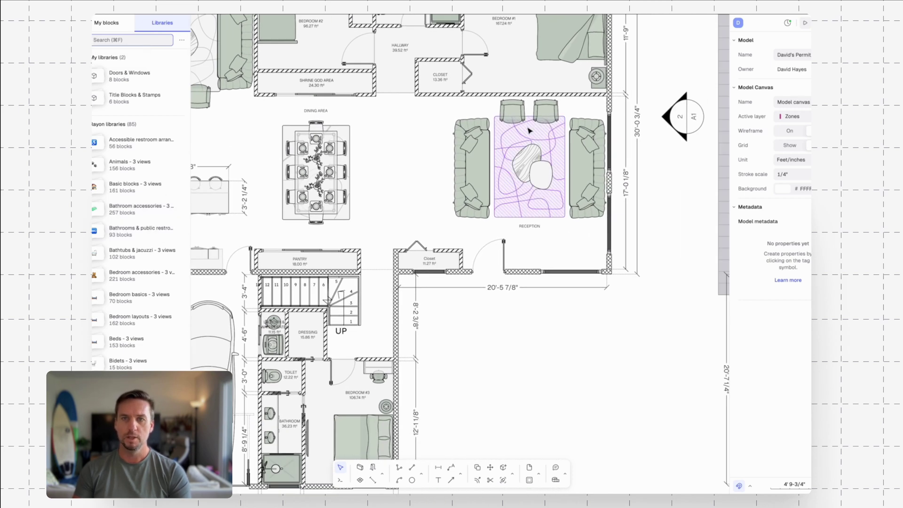
click(522, 112)
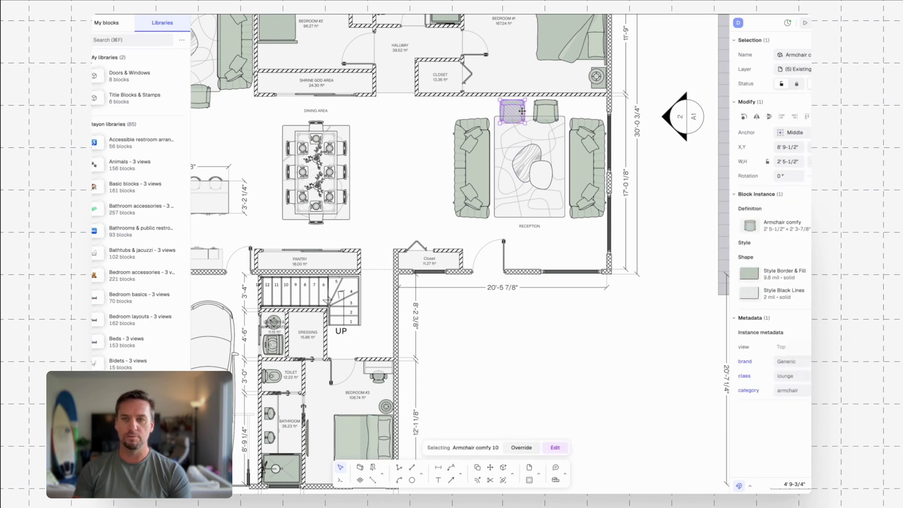
key(m)
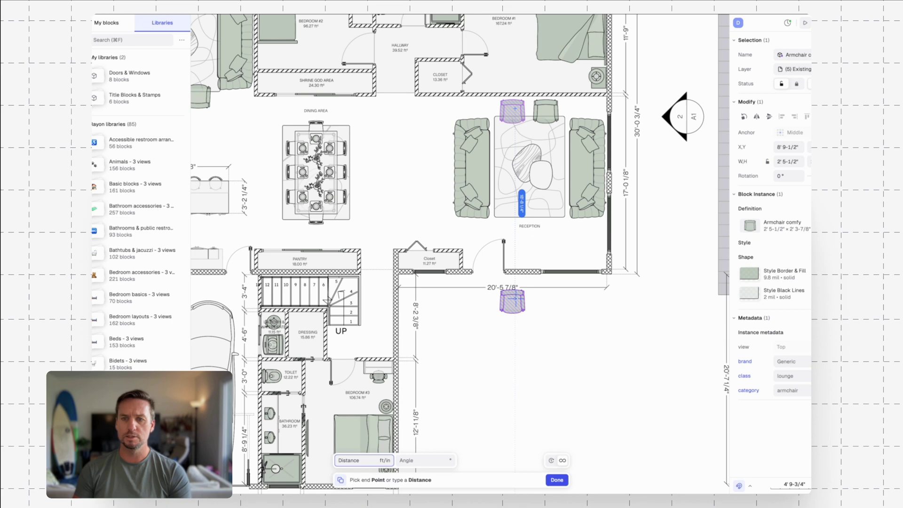
click(512, 343)
key(Escape)
drag(585, 316, 534, 296)
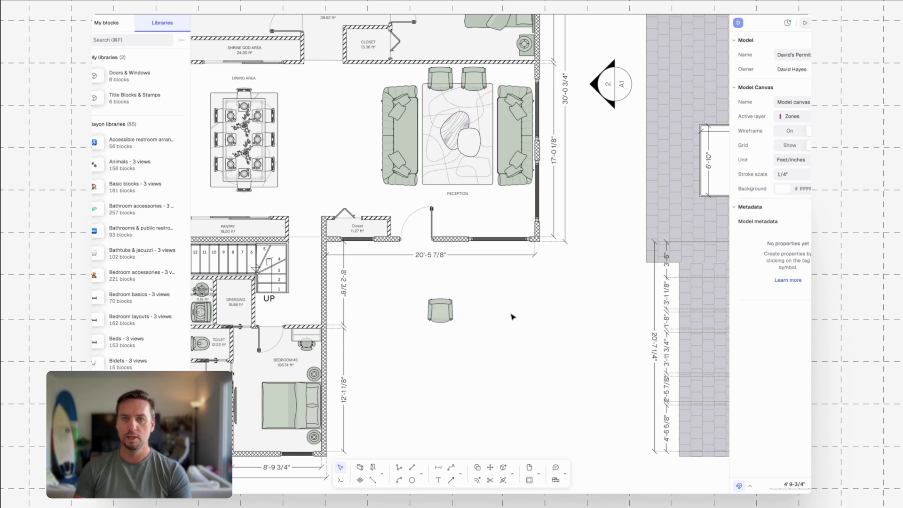
scroll(470, 306, right, 2)
scroll(470, 305, down, 1)
ctrl+scroll(405, 282, up, 3)
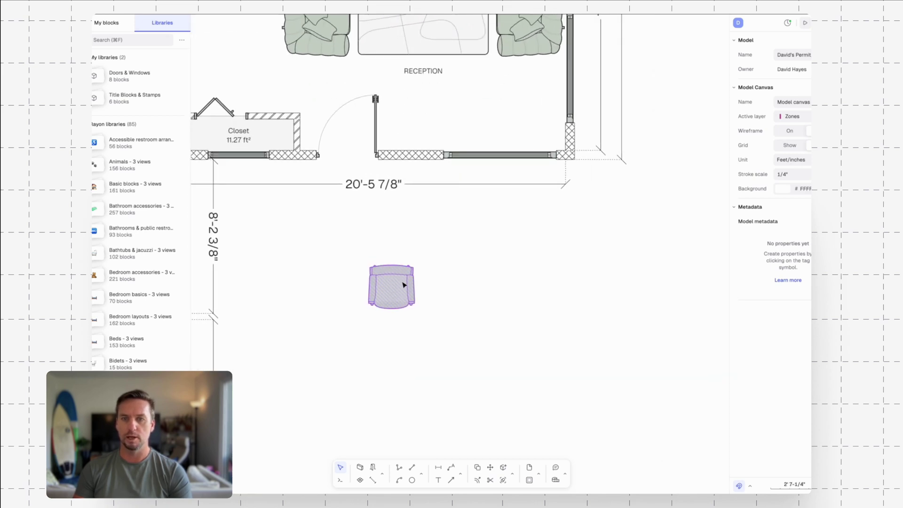
Switch the copied armchair's Definition to its side view.
click(404, 286)
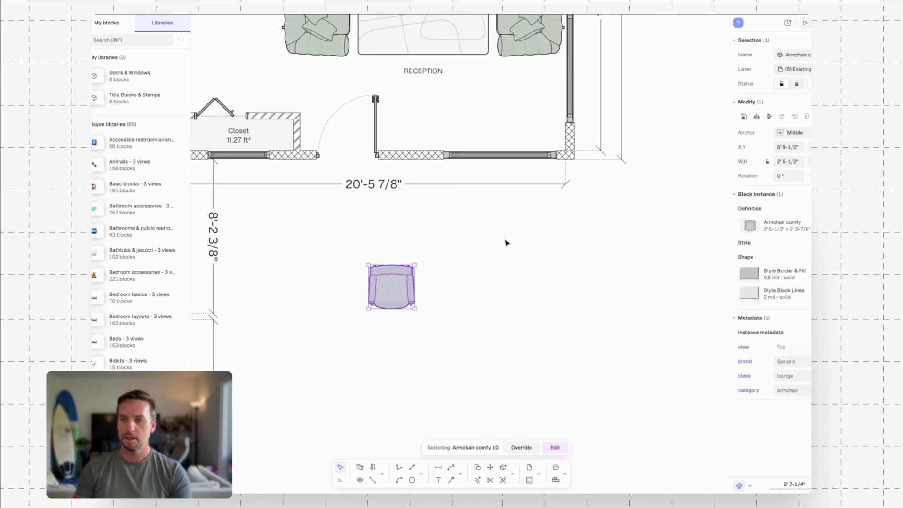
click(752, 228)
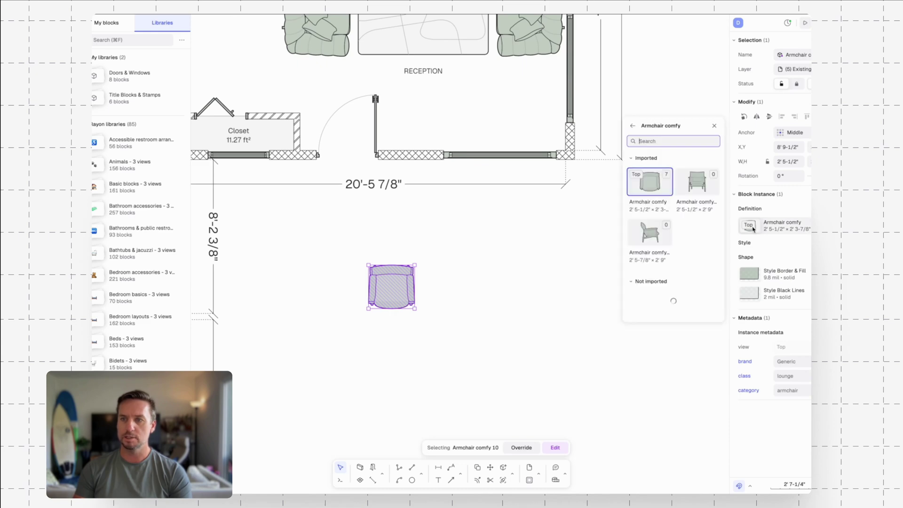
click(660, 237)
click(500, 301)
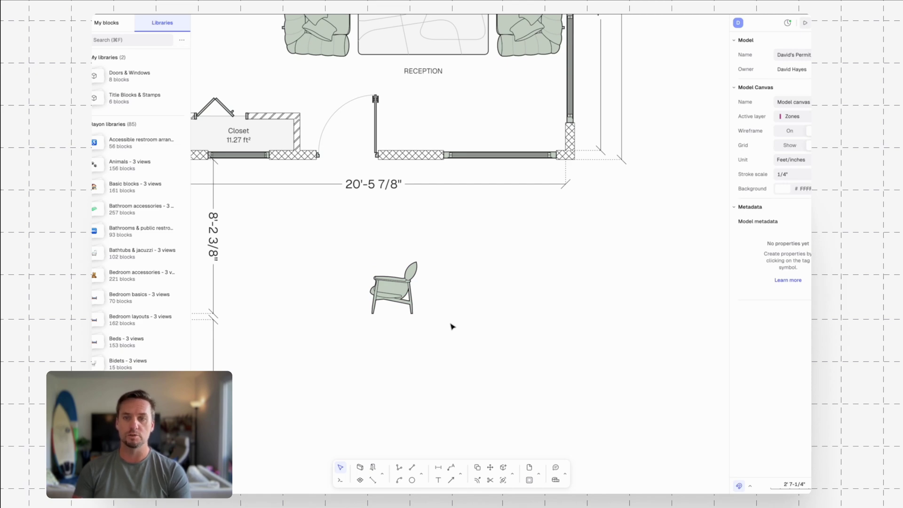
scroll(460, 285, down, 5)
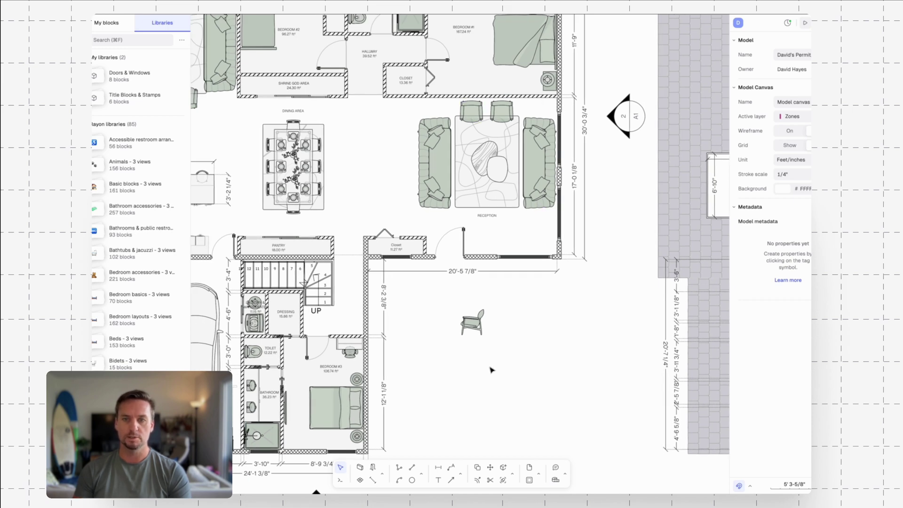
scroll(526, 367, right, 3)
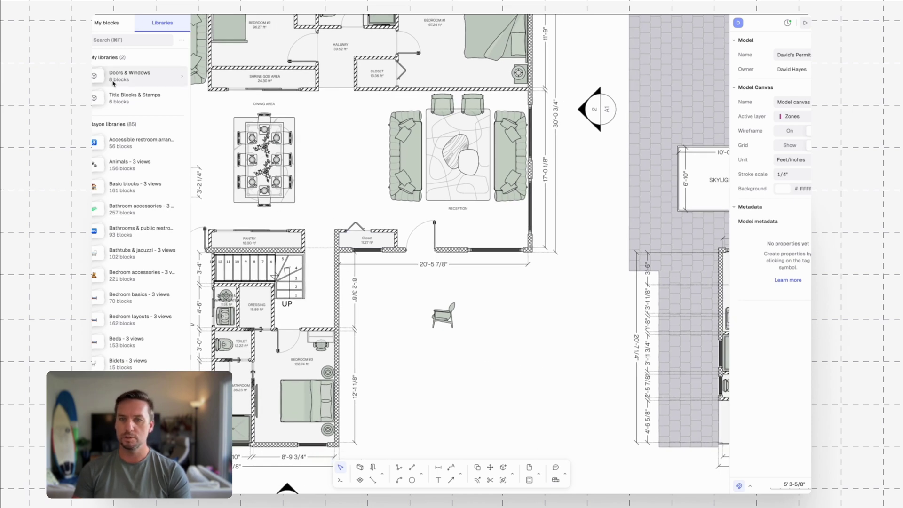
Copy the side-view armchair 4'-10 1/8" to the right and set the copy to front view.
click(449, 322)
scroll(476, 319, up, 5)
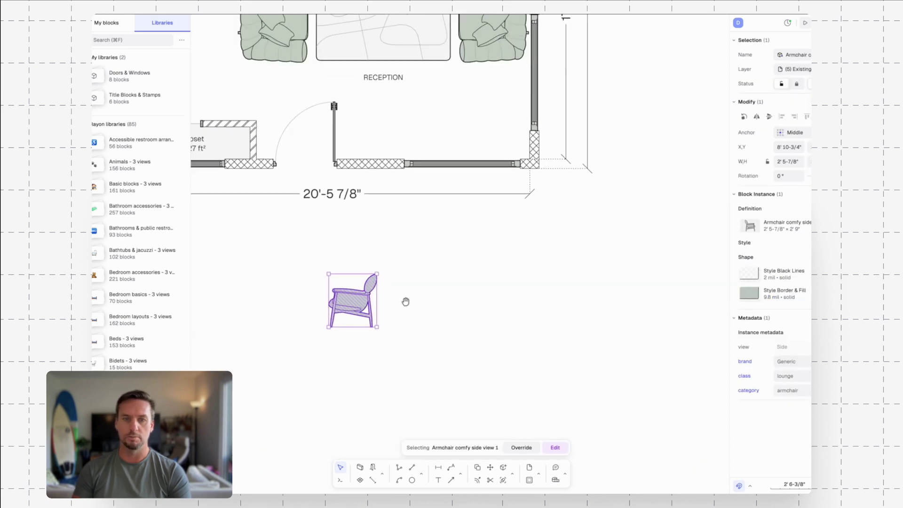
key(c)
click(295, 295)
click(389, 293)
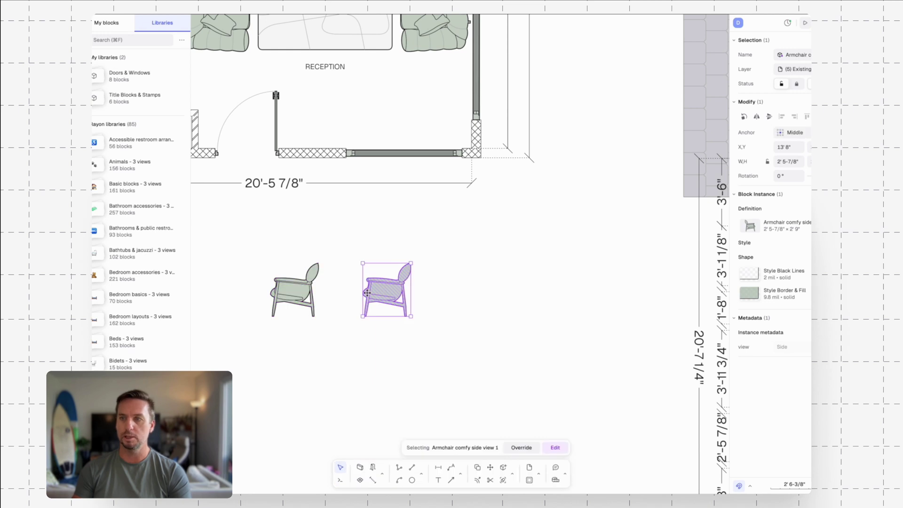
click(750, 229)
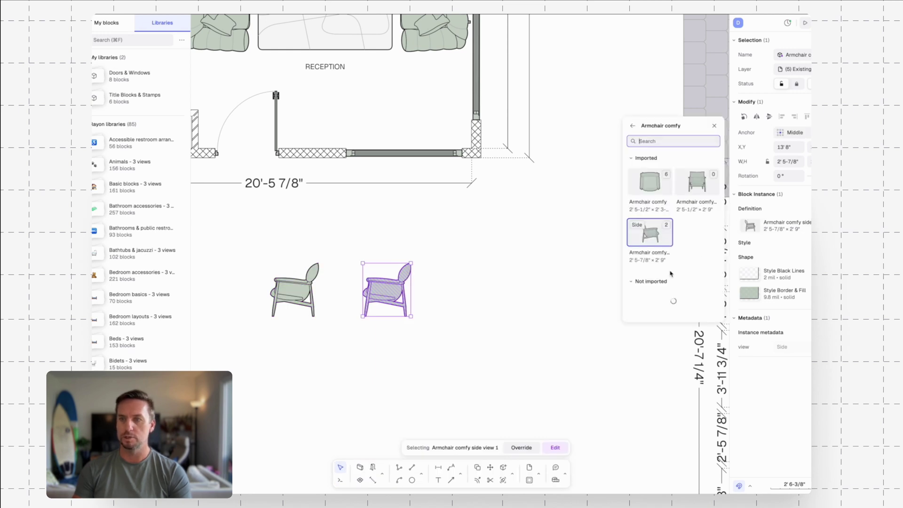
click(684, 177)
click(514, 312)
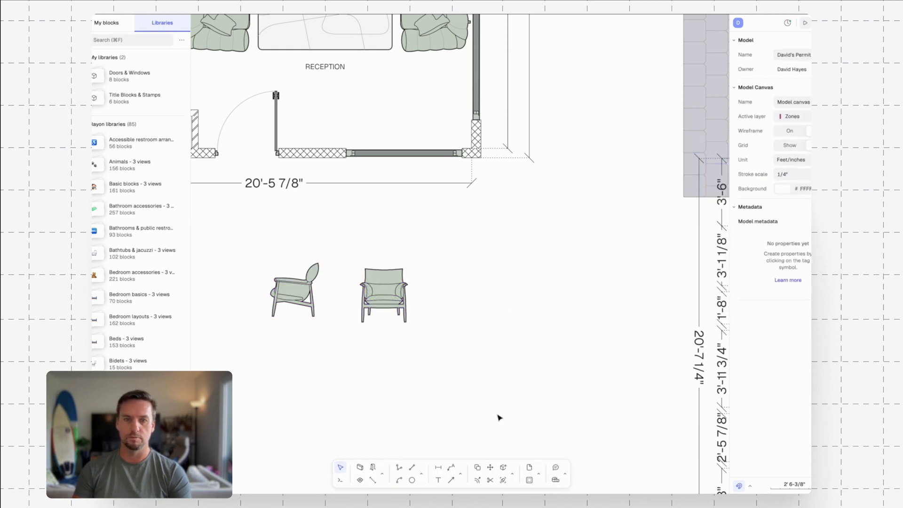
scroll(404, 337, left, 3)
scroll(405, 336, down, 1)
Search the libraries for 'dog', open the Dog sleeping block, then zoom out to the sheets.
click(119, 40)
text(dog)
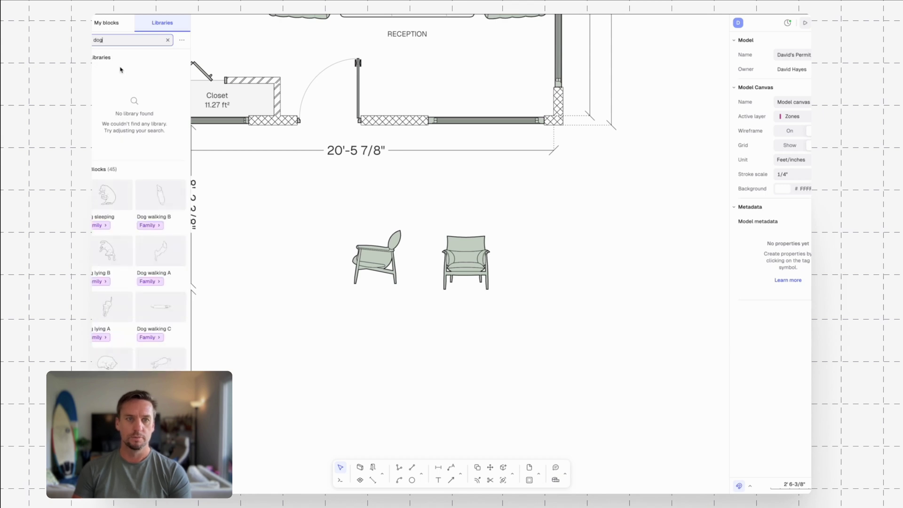
click(107, 229)
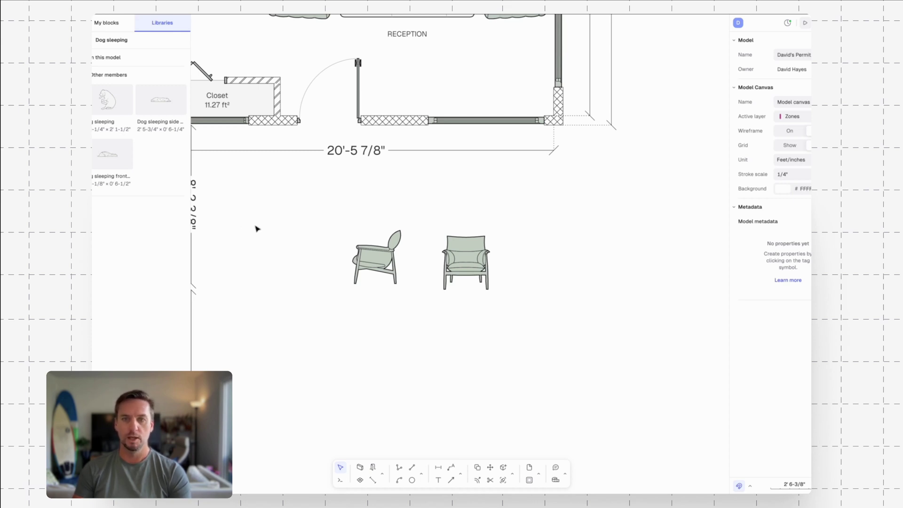
ctrl+scroll(257, 229, down, 5)
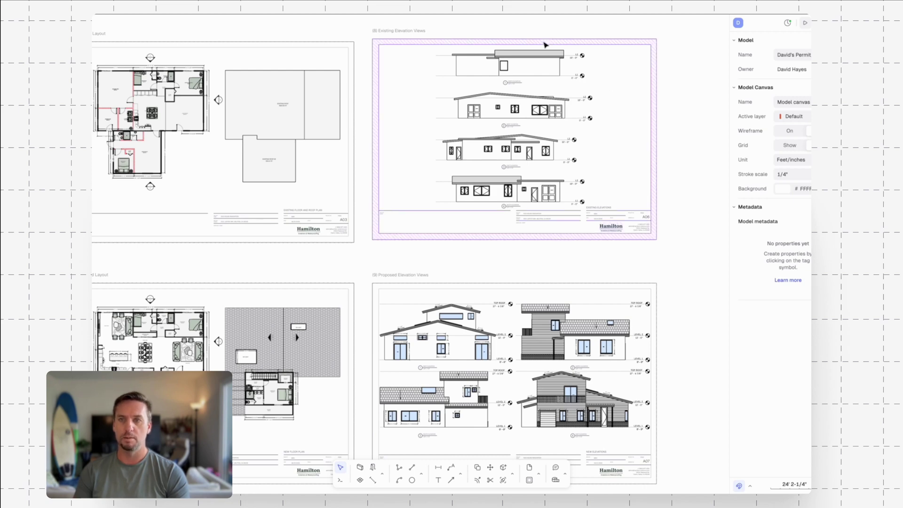
Pan from the Existing Elevation Views sheet down and zoom on the north elevation's two 6'-0" sliding windows.
ctrl+scroll(544, 43, up, 5)
middle_drag(652, 119, 586, 141)
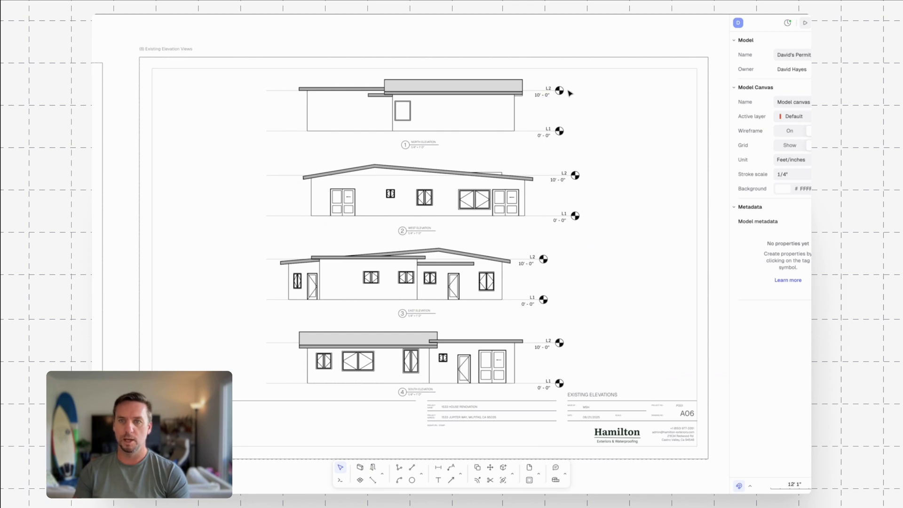
middle_drag(596, 232, 599, 207)
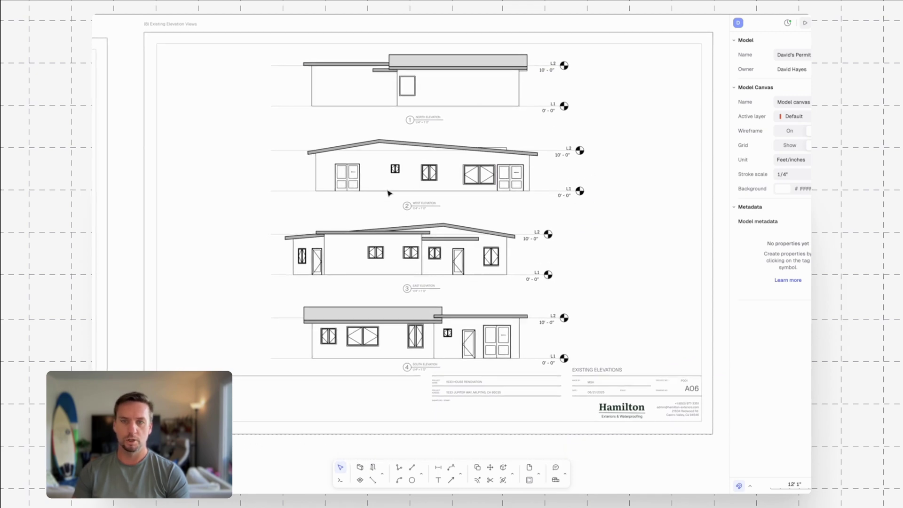
middle_drag(646, 343, 651, 169)
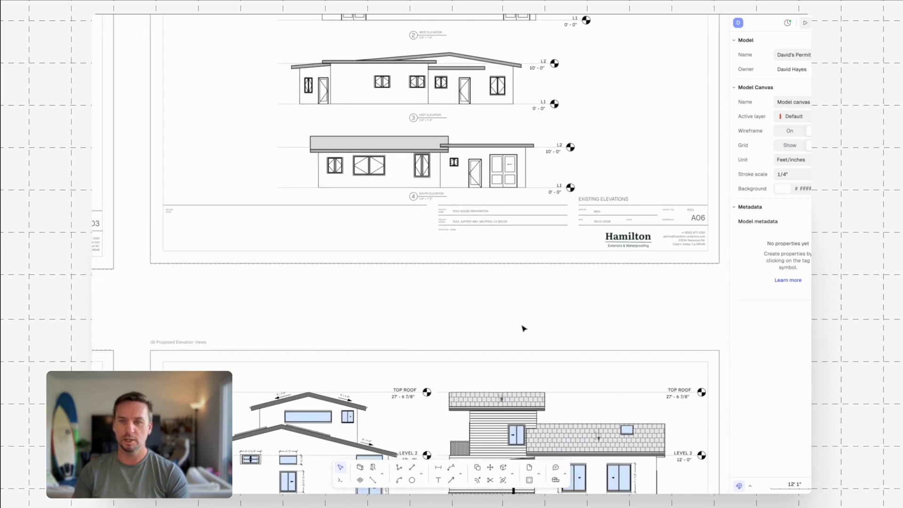
middle_drag(510, 356, 508, 238)
middle_drag(519, 348, 524, 229)
scroll(451, 256, down, 2)
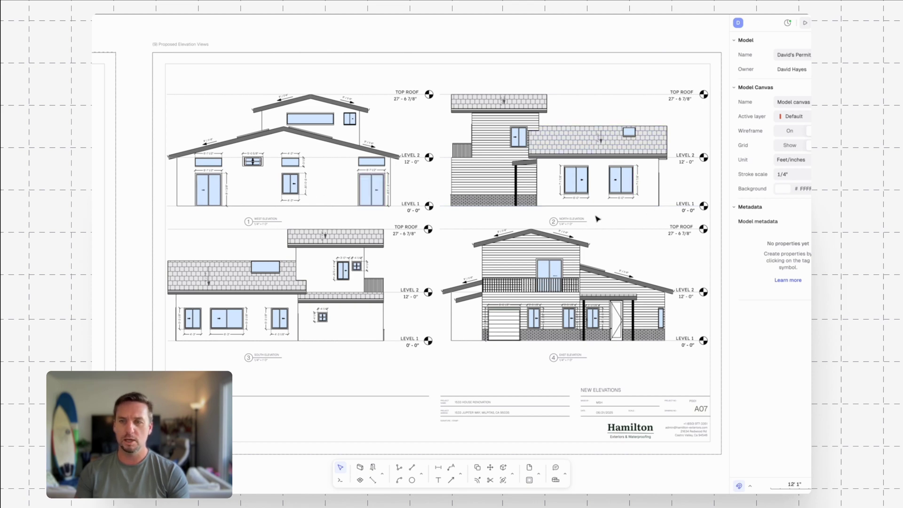
In the sliding window block, change the glass path's Hatch Style fill to solid dark blue 2F6BA2.
scroll(631, 188, up, 10)
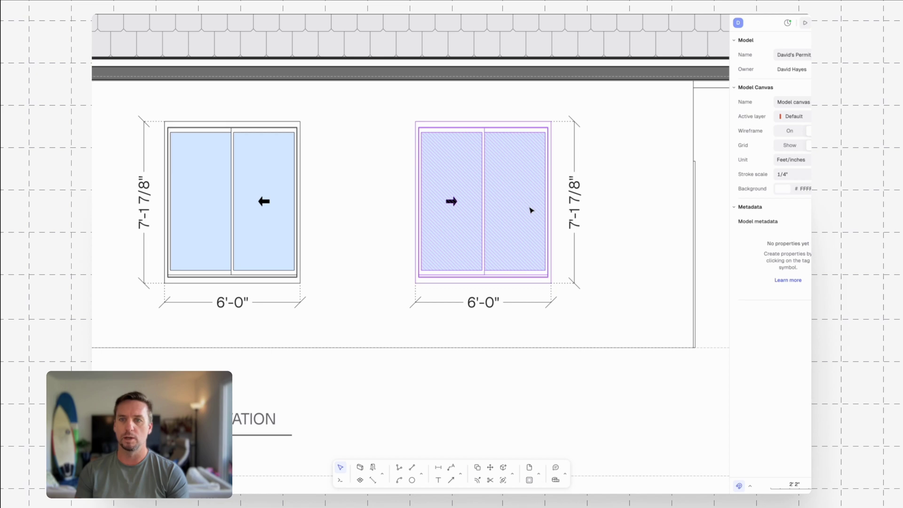
scroll(536, 202, right, 3)
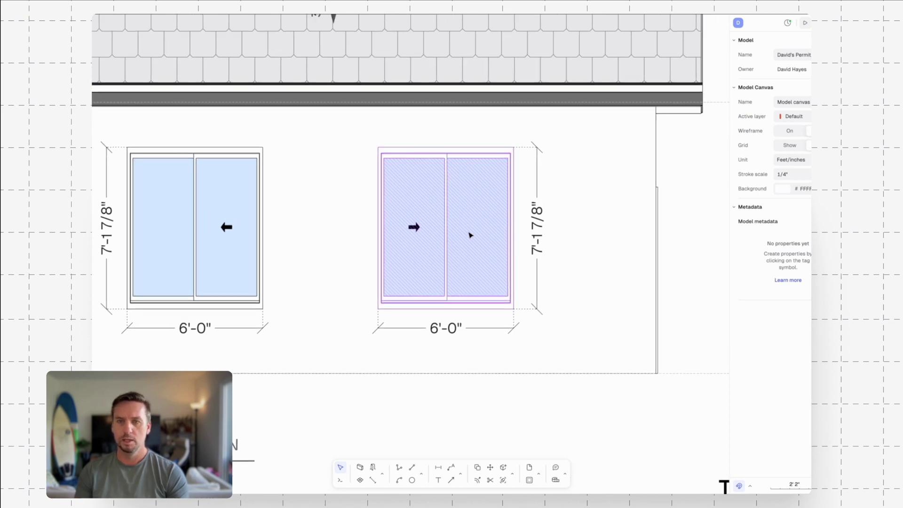
double_click(471, 233)
click(481, 213)
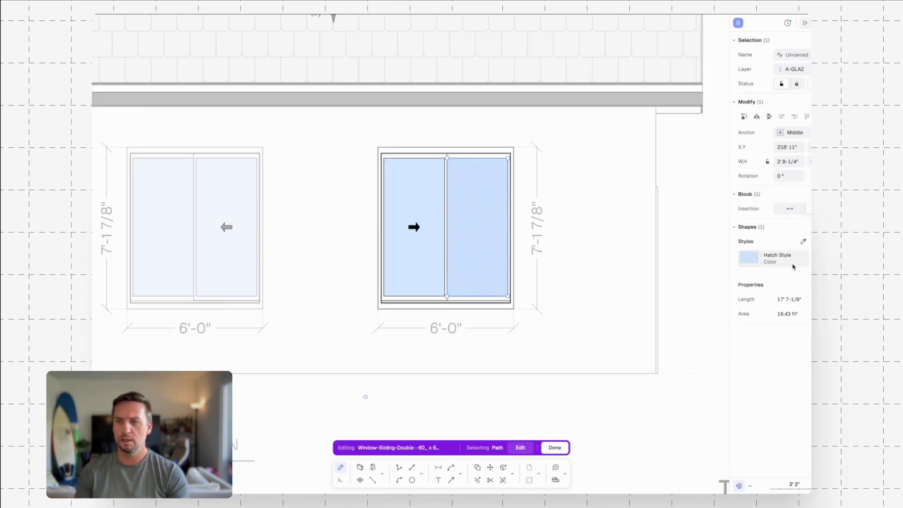
click(802, 241)
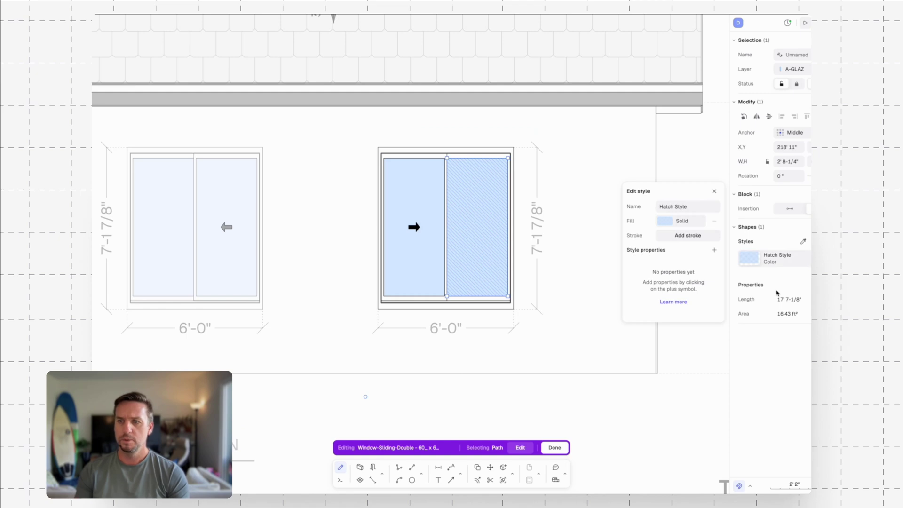
click(671, 223)
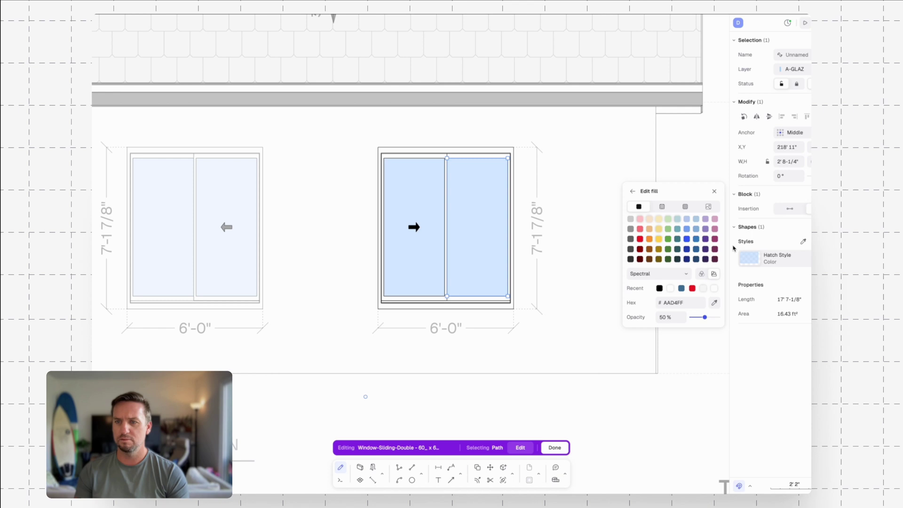
click(696, 250)
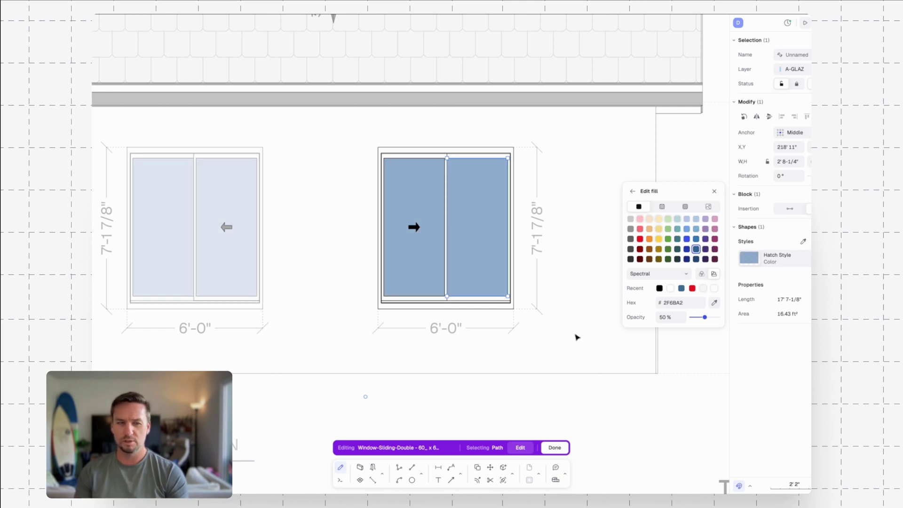
click(559, 339)
key(Escape)
key(Escape)
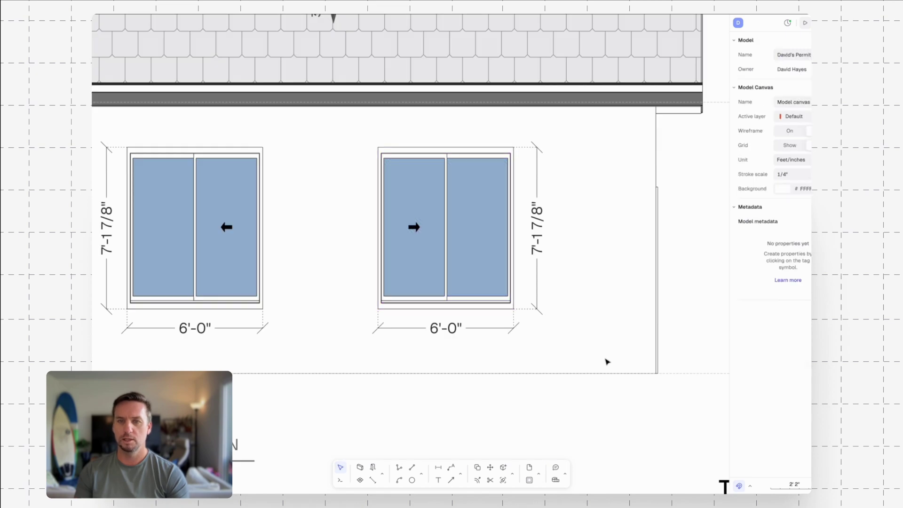
Draw a closed triangular polyline across the window pane with PL.
ctrl+scroll(517, 210, up, 3)
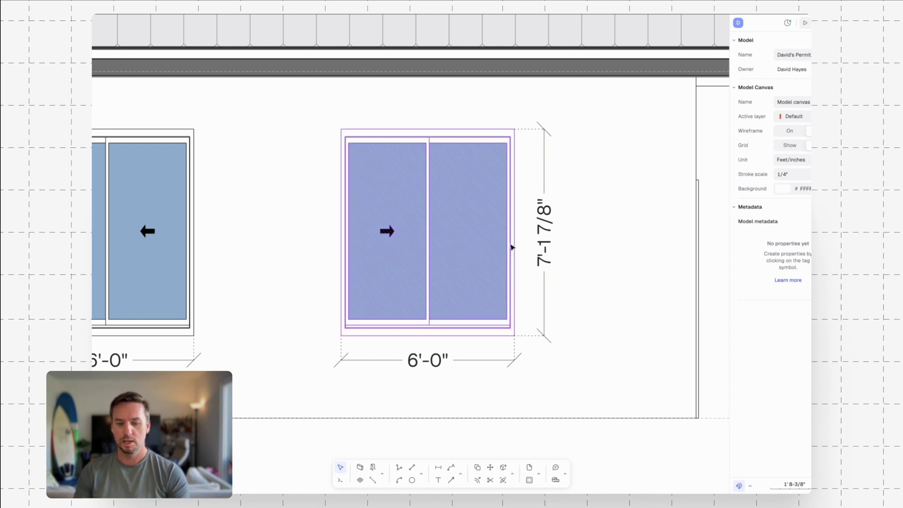
text(pl)
key(Return)
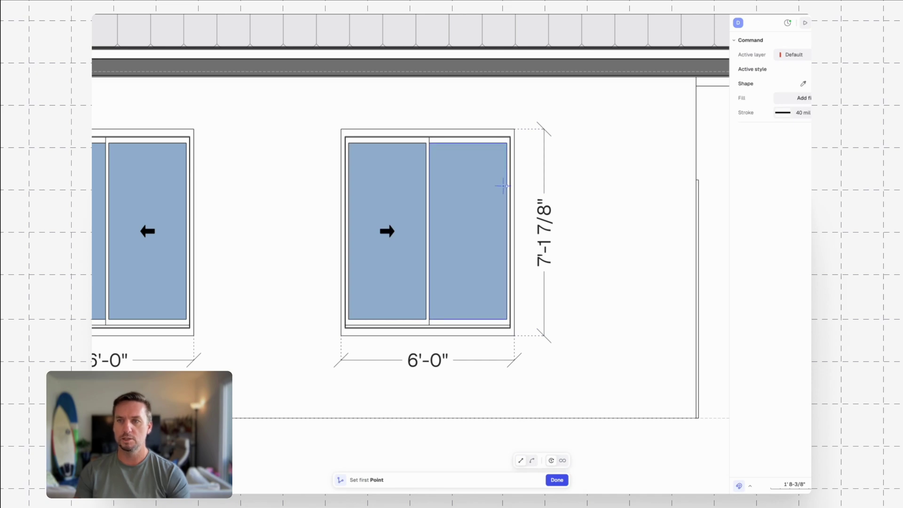
click(507, 143)
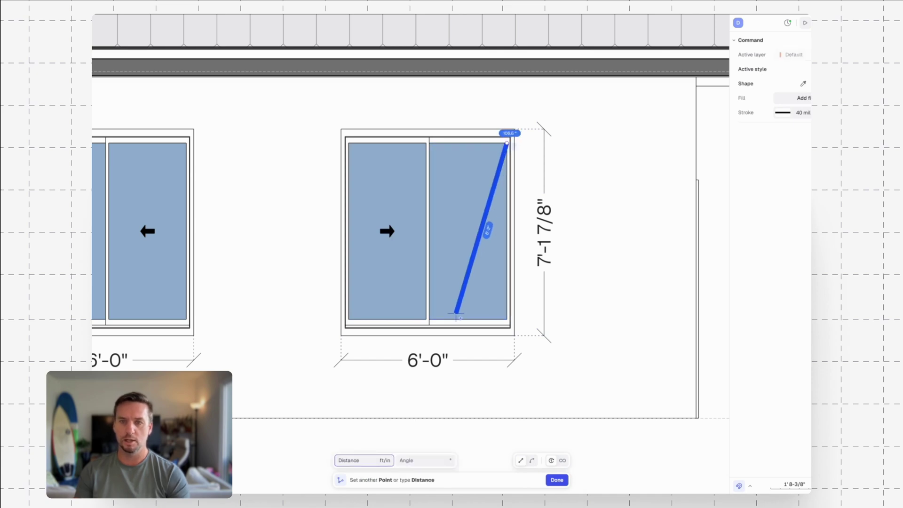
click(428, 320)
click(507, 320)
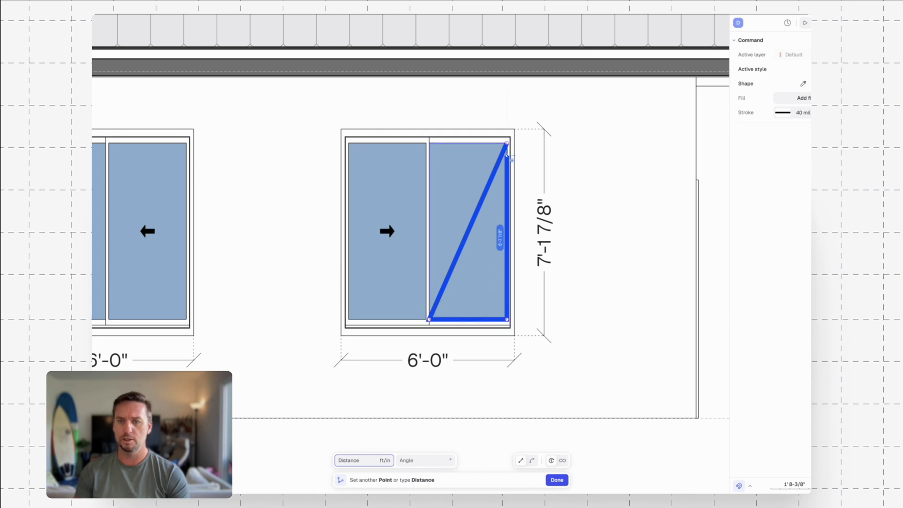
click(507, 142)
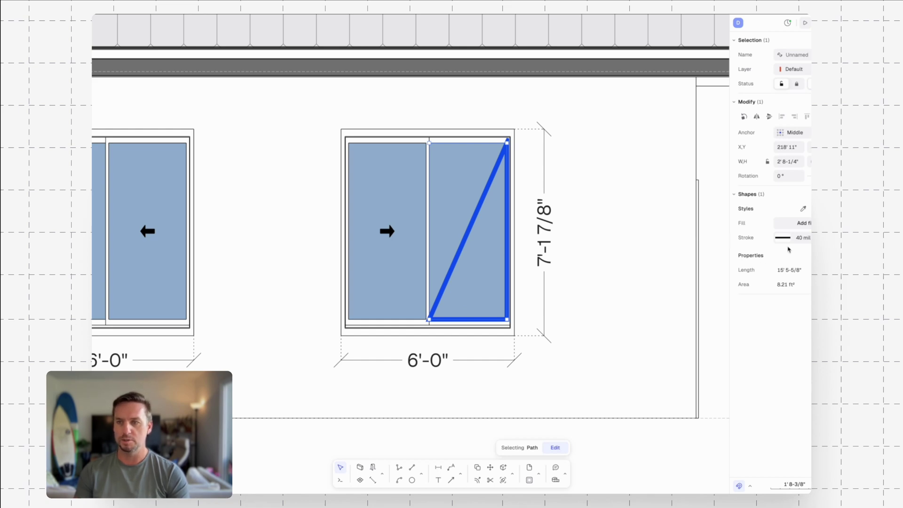
Give the triangle a white fill at 20% opacity and no outline stroke.
click(803, 223)
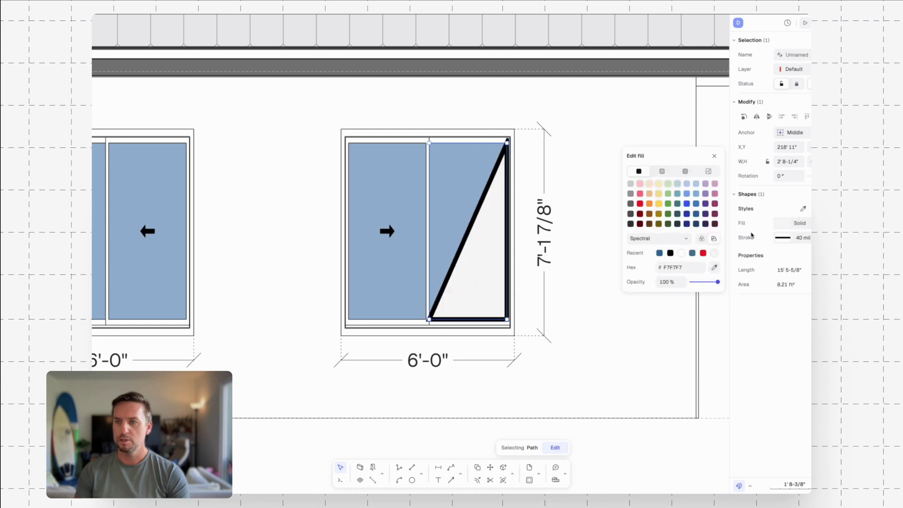
click(682, 254)
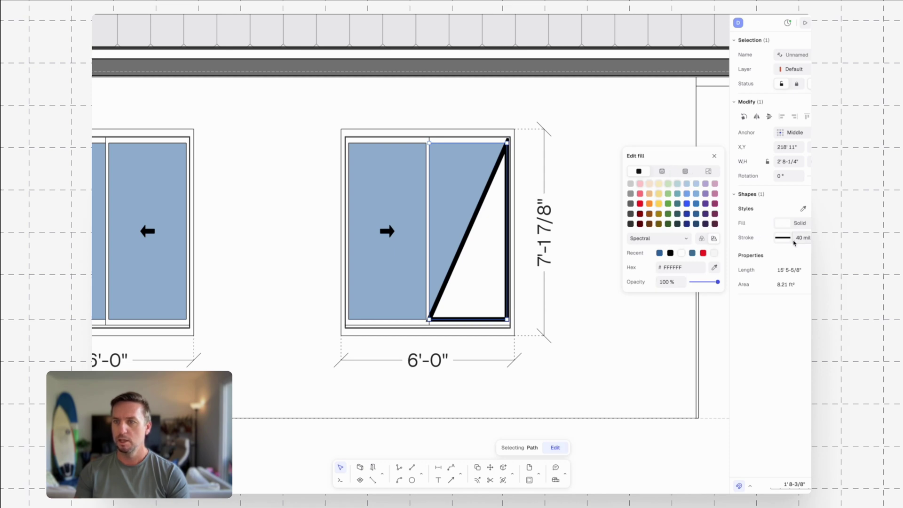
click(803, 224)
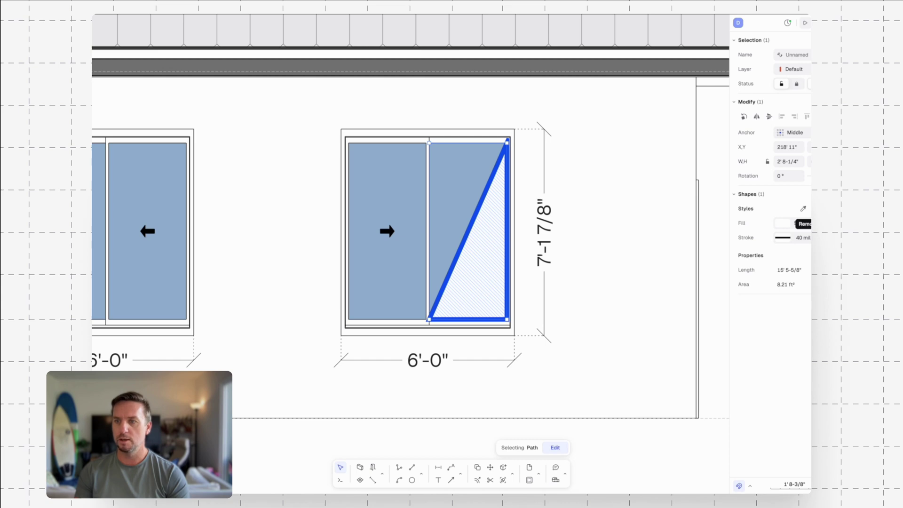
click(804, 237)
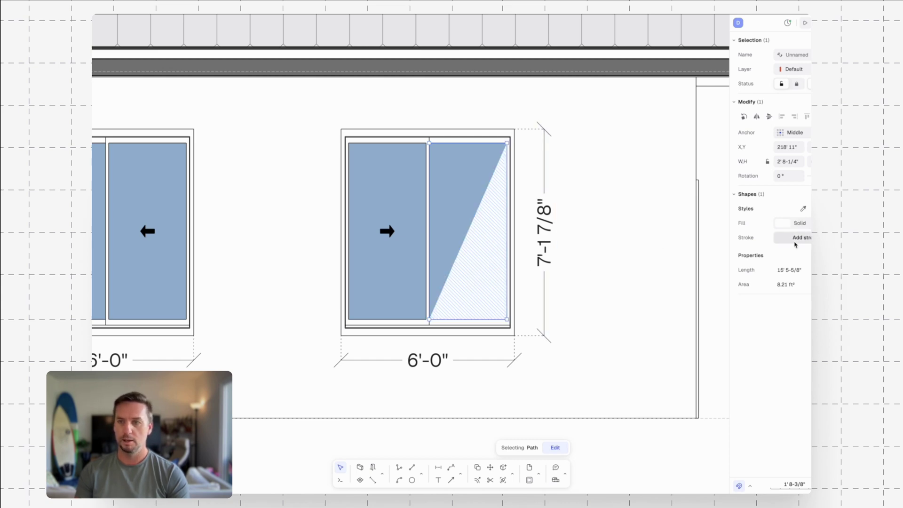
click(788, 225)
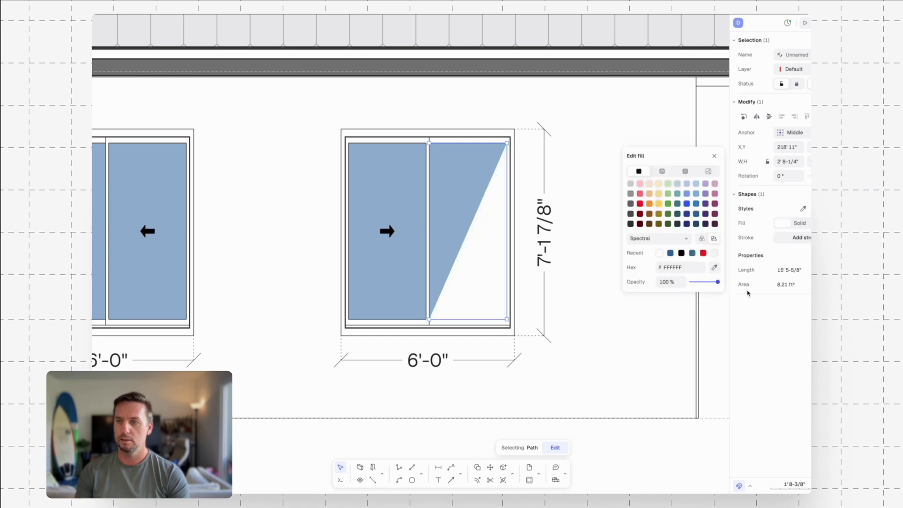
double_click(678, 282)
text(20)
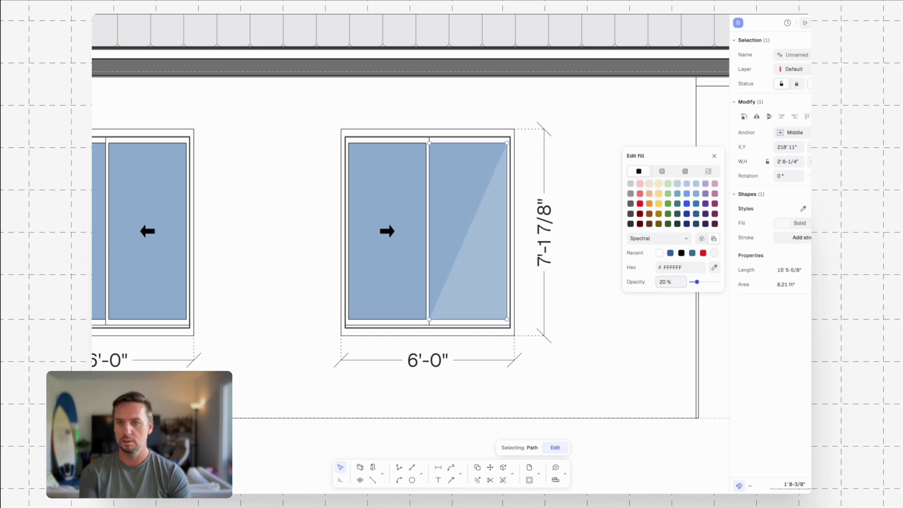
click(594, 378)
key(Escape)
Copy the glare triangle onto the pane of the left sliding window.
ctrl+scroll(596, 339, down, 5)
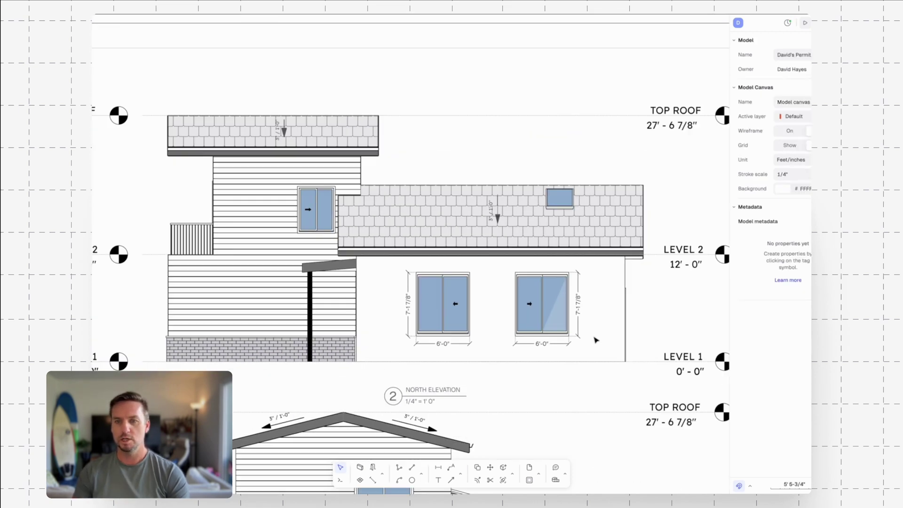
ctrl+scroll(595, 340, up, 3)
click(527, 306)
key(c)
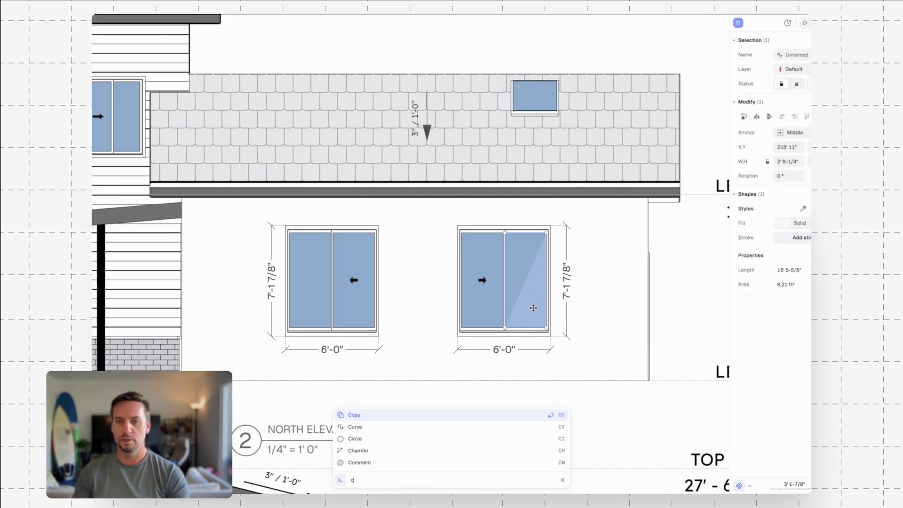
ctrl+scroll(526, 305, up, 4)
click(546, 327)
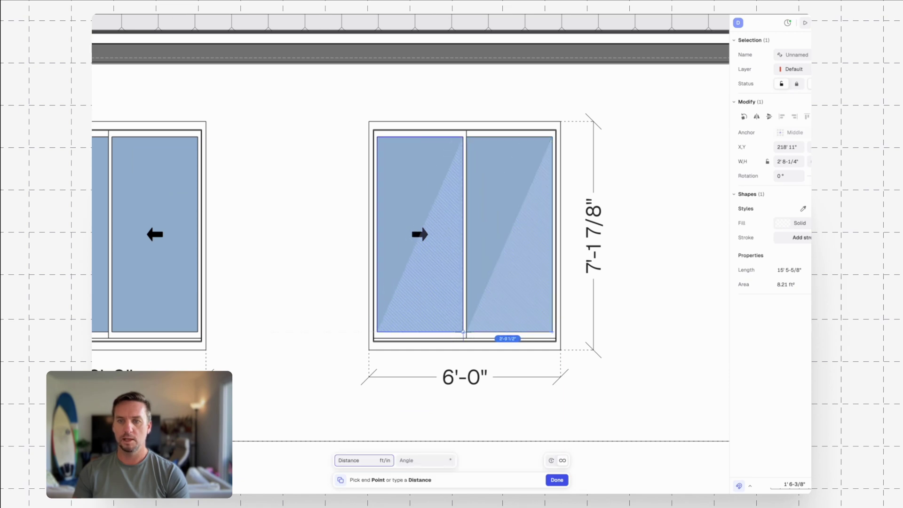
scroll(295, 318, left, 10)
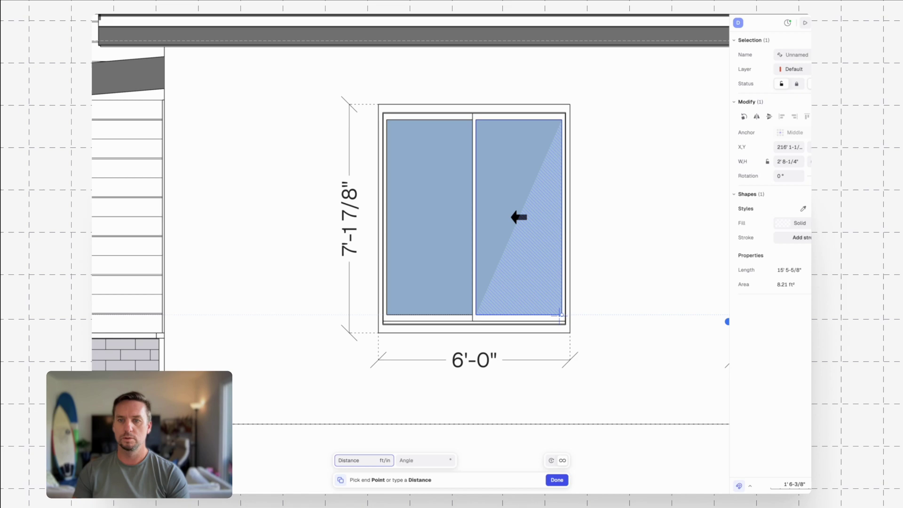
click(476, 313)
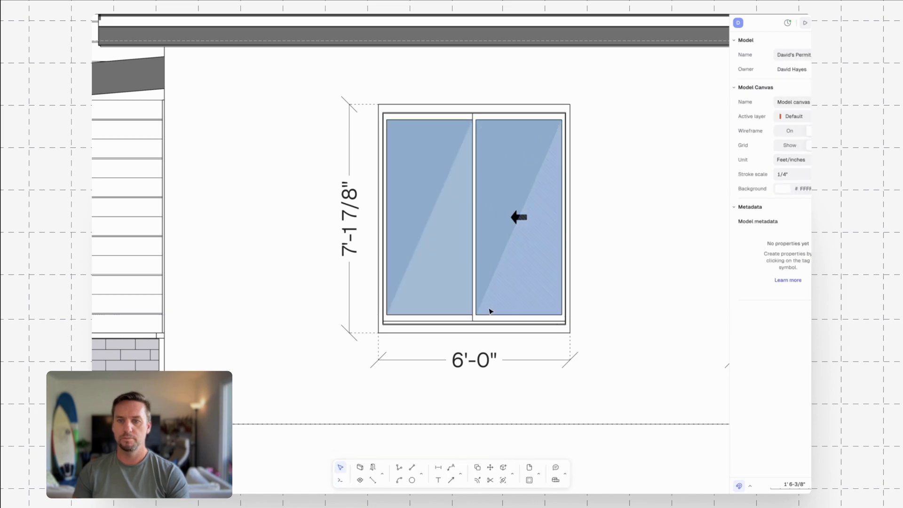
Zoom out from the north elevation to show the roof plan, Proposed Exterior Walls and Fence Sheet.
ctrl+scroll(489, 301, down, 5)
ctrl+scroll(487, 268, up, 2)
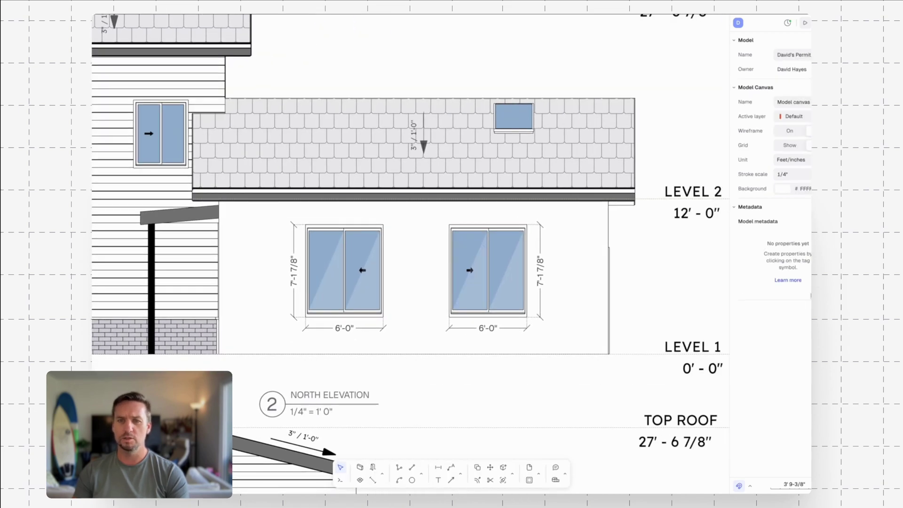
scroll(396, 331, left, 2)
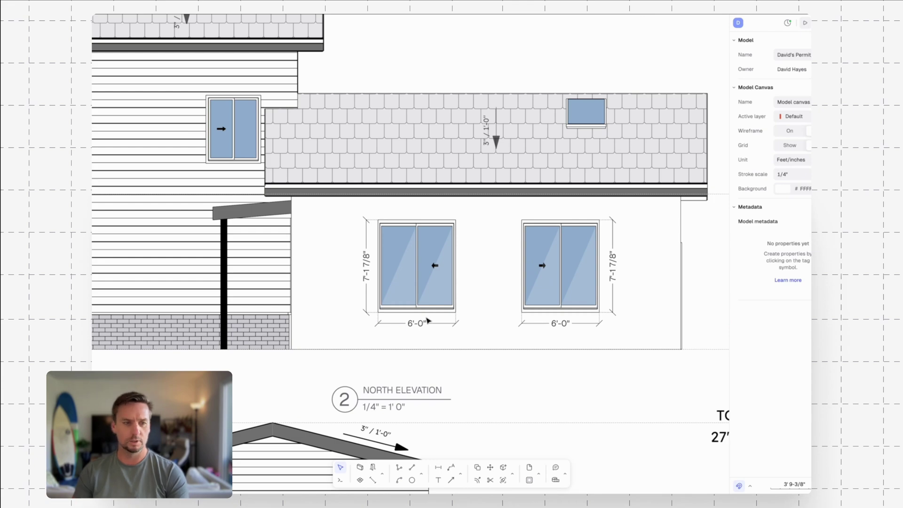
scroll(402, 329, left, 3)
ctrl+scroll(569, 316, down, 4)
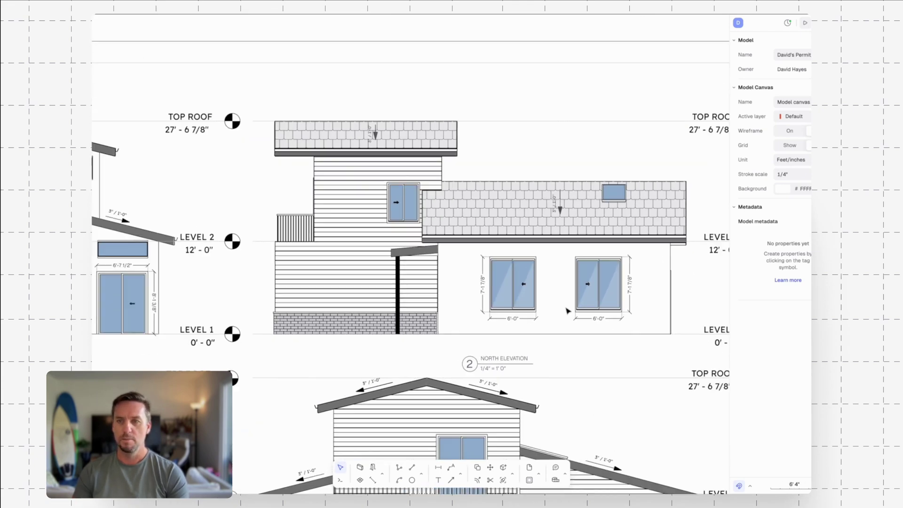
ctrl+scroll(614, 319, up, 1)
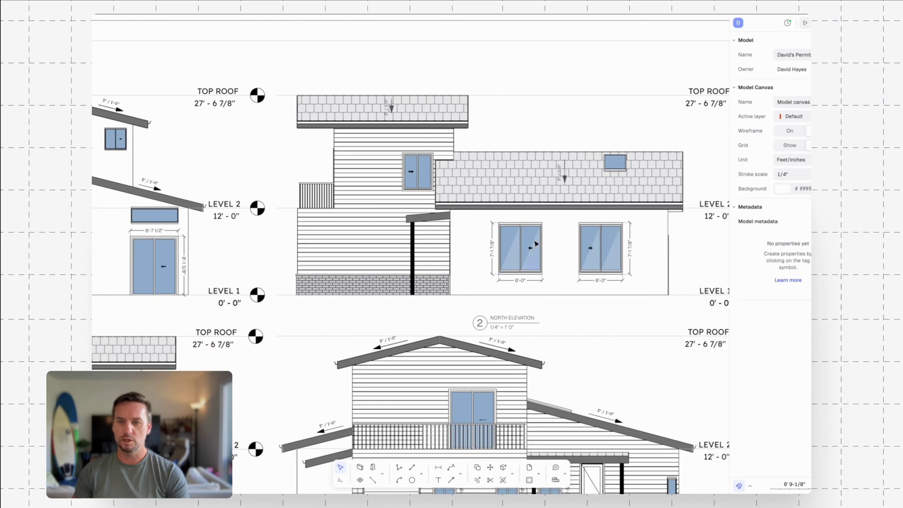
ctrl+scroll(621, 343, down, 2)
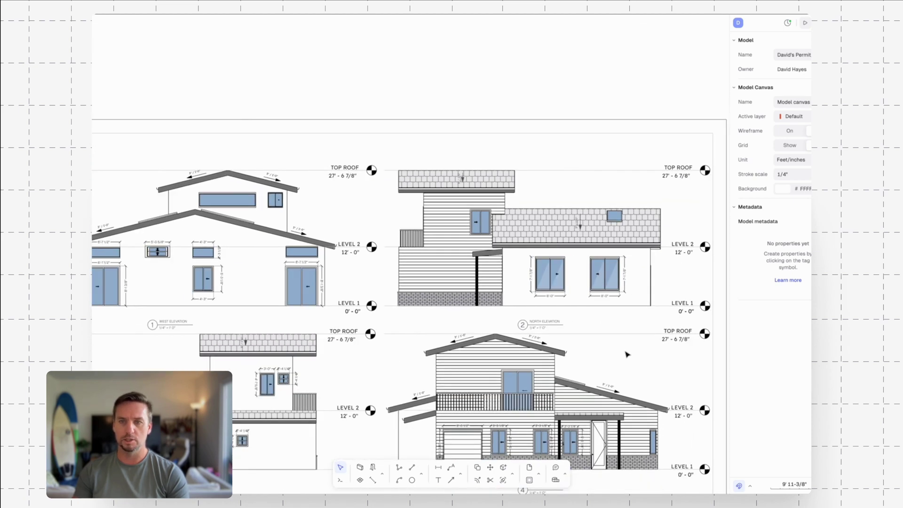
ctrl+scroll(626, 354, down, 2)
ctrl+scroll(629, 271, down, 2)
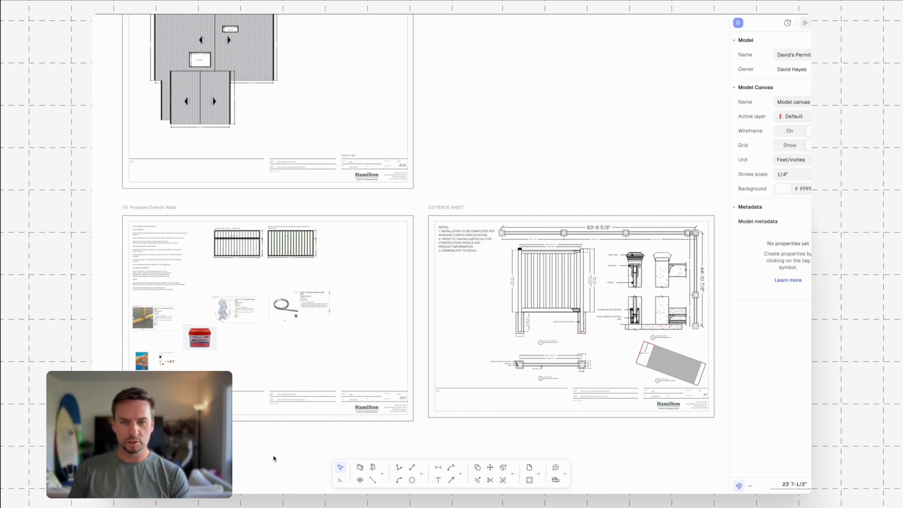
Zoom in near the Fence Sheet and pan over the Proposed Exterior Walls product images.
double_click(642, 367)
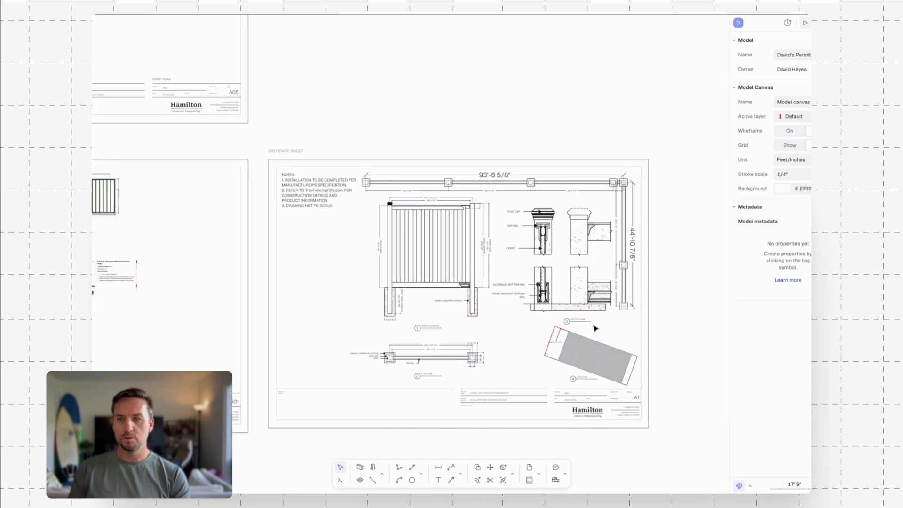
middle_drag(262, 348, 552, 287)
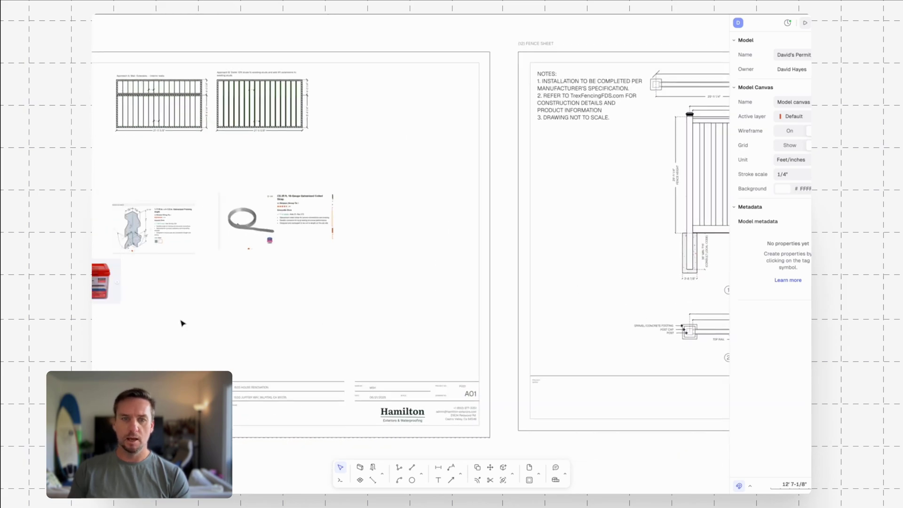
middle_drag(181, 323, 334, 344)
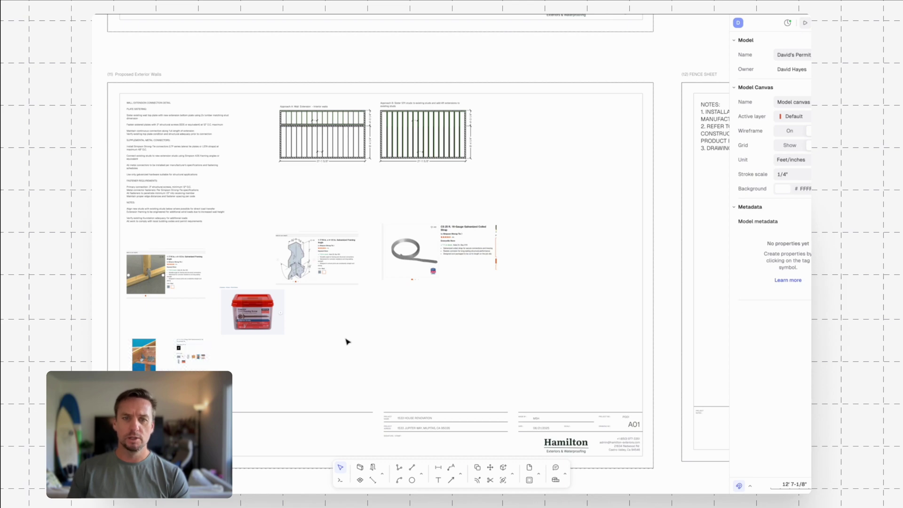
Zoom into Fence Sheet A1 with its 93'-6 5/8" by 44'-10 7/8" fence details.
scroll(324, 112, up, 5)
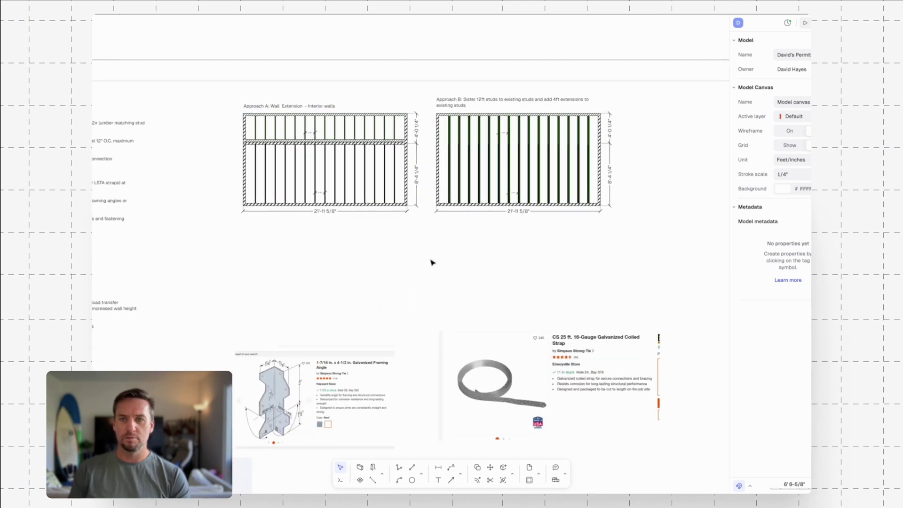
scroll(269, 298, down, 8)
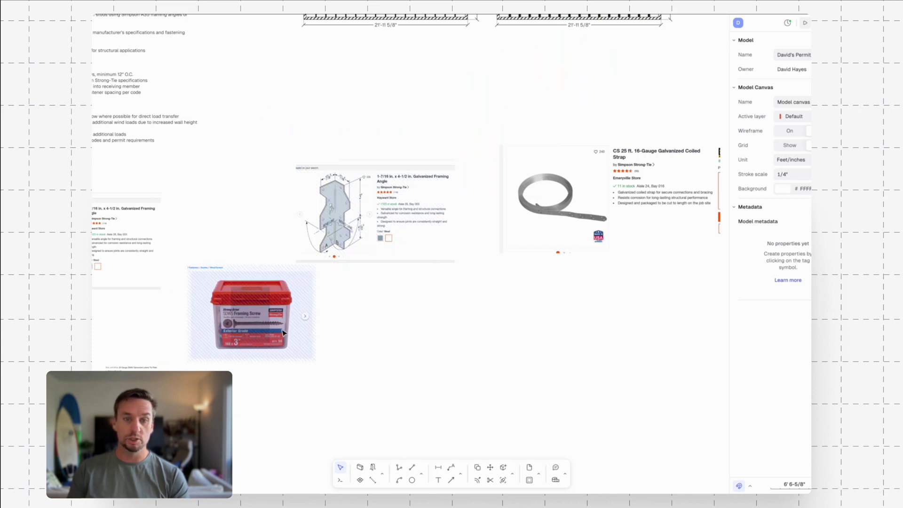
scroll(466, 305, down, 5)
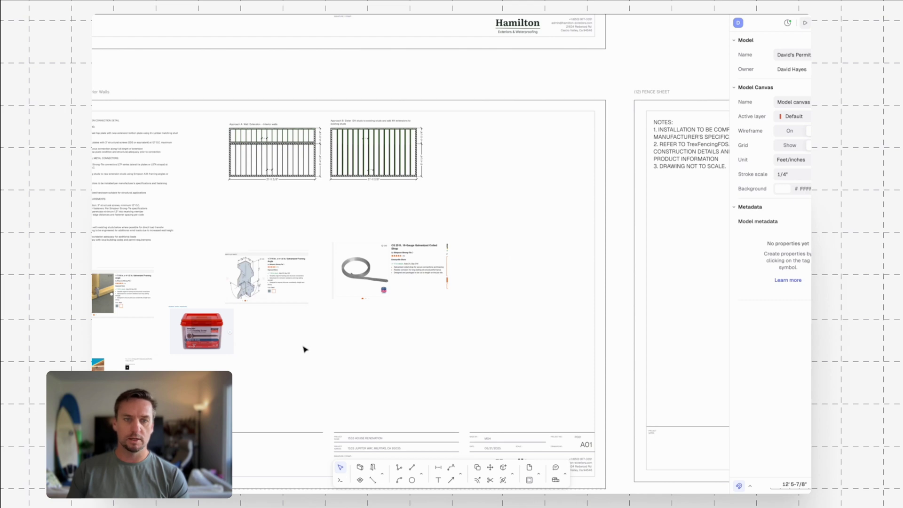
scroll(391, 330, down, 3)
scroll(522, 316, down, 3)
scroll(273, 312, up, 5)
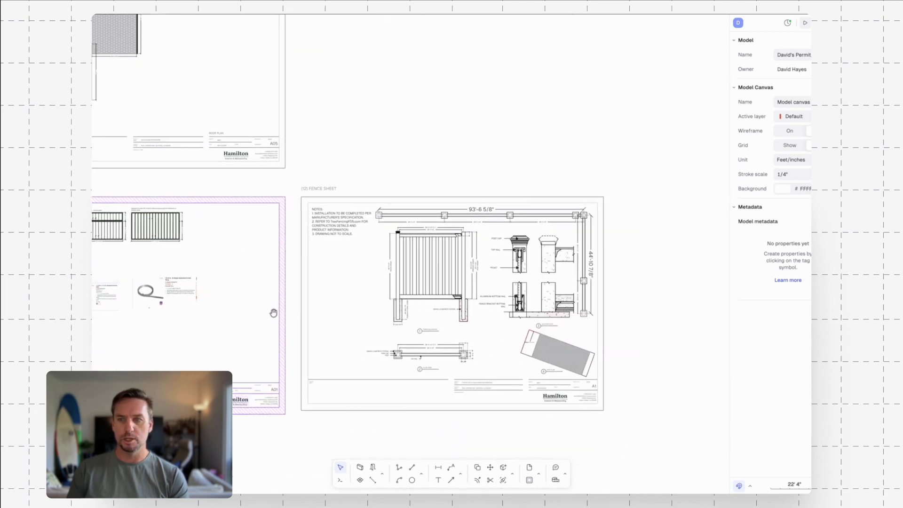
scroll(455, 317, up, 5)
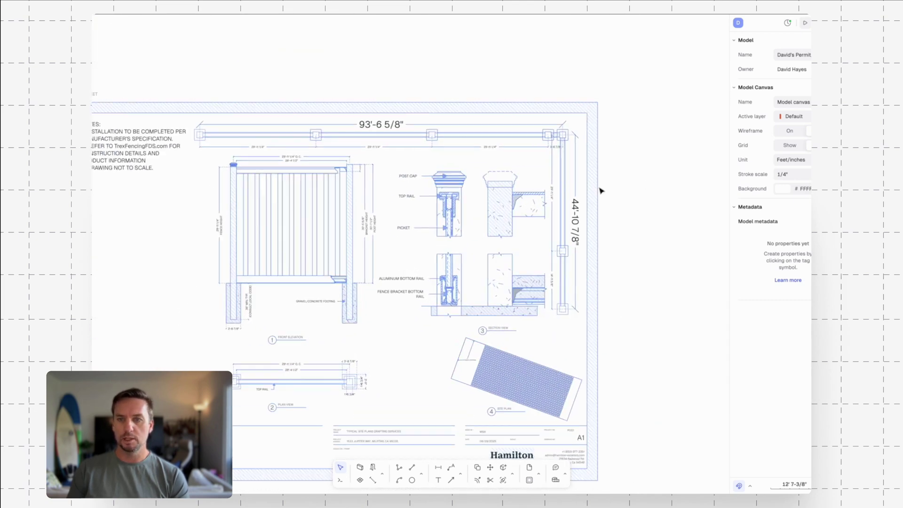
Zoom in on the fence post cap, rail detail and bottom-rail labels.
scroll(599, 191, up, 5)
drag(295, 342, 411, 308)
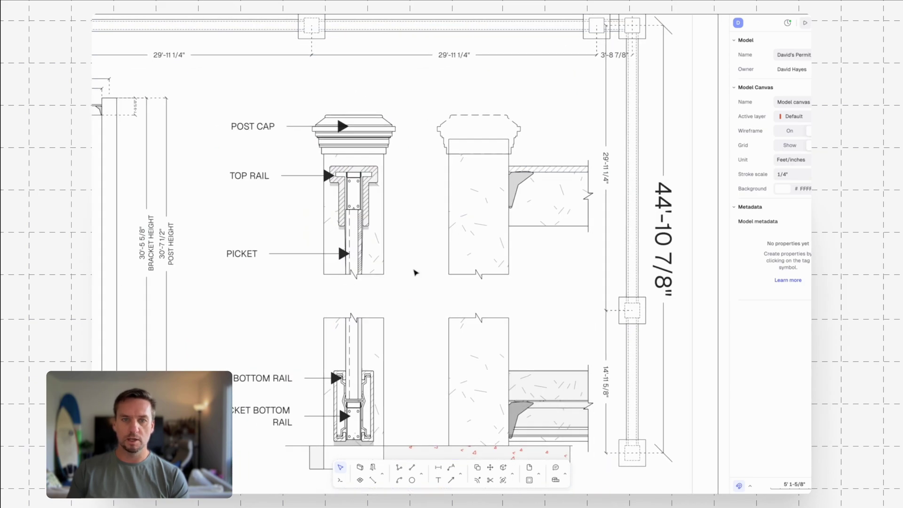
scroll(346, 126, up, 2)
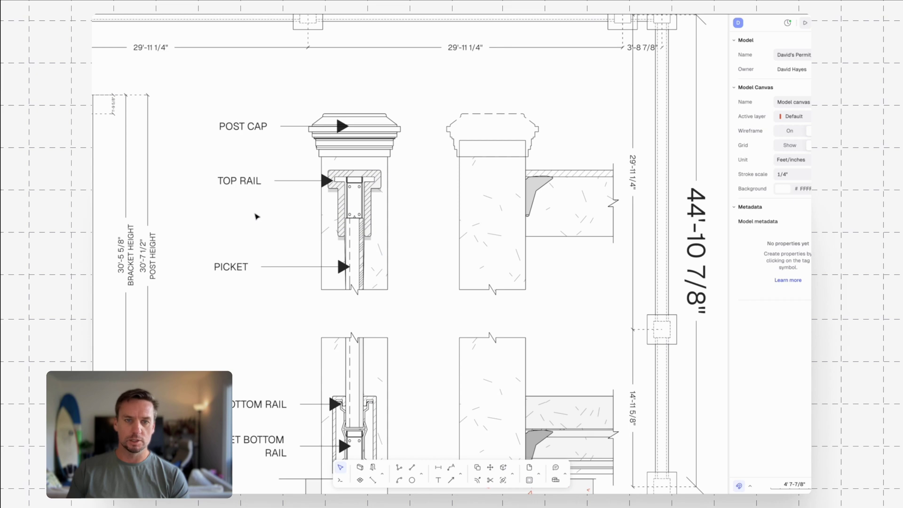
drag(256, 230, 352, 199)
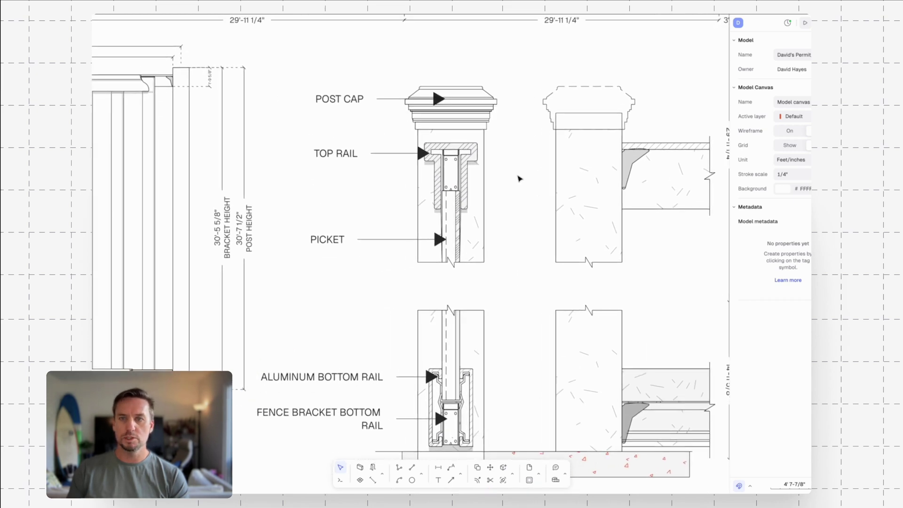
scroll(511, 174, up, 3)
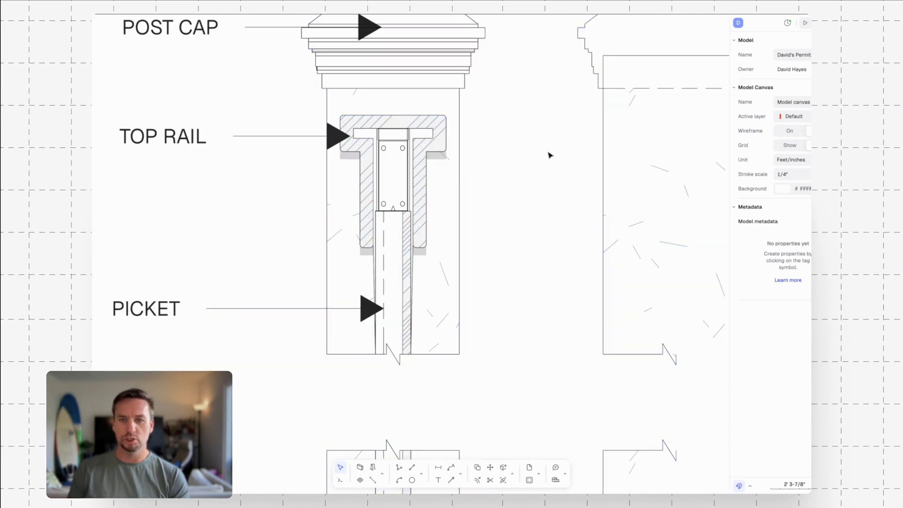
Zoom back out to the full sheet-set overview with the Pages panel shown.
scroll(453, 218, down, 1)
scroll(477, 206, down, 3)
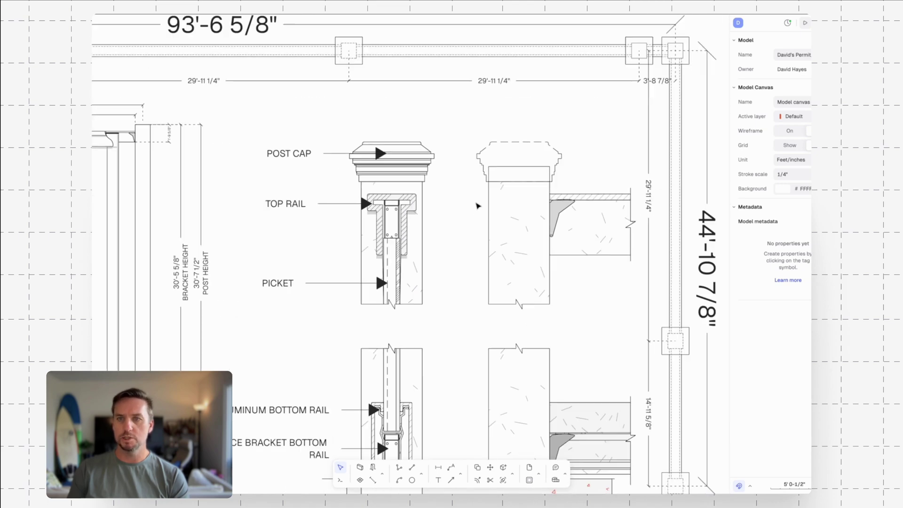
scroll(478, 205, down, 5)
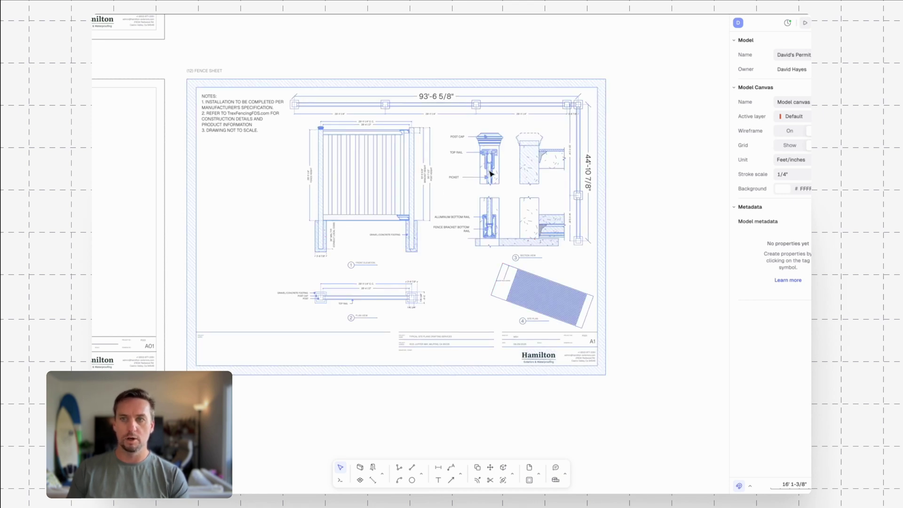
key(shift+1)
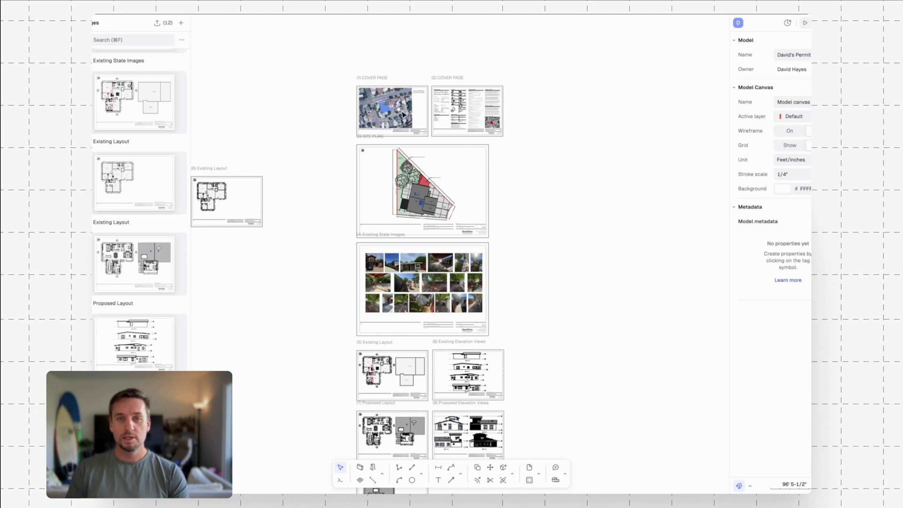
Review the second cover page and the site plan sheet.
ctrl+scroll(400, 107, up, 10)
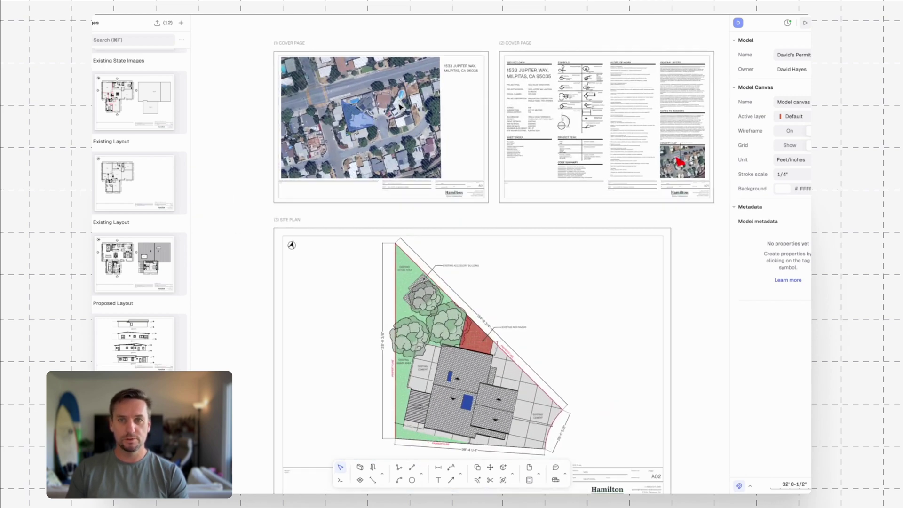
scroll(407, 176, up, 2)
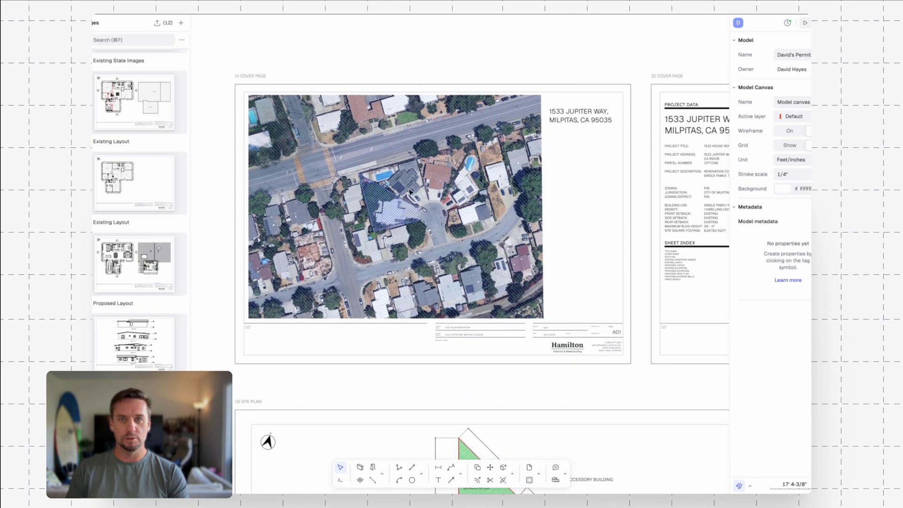
drag(631, 221, 285, 212)
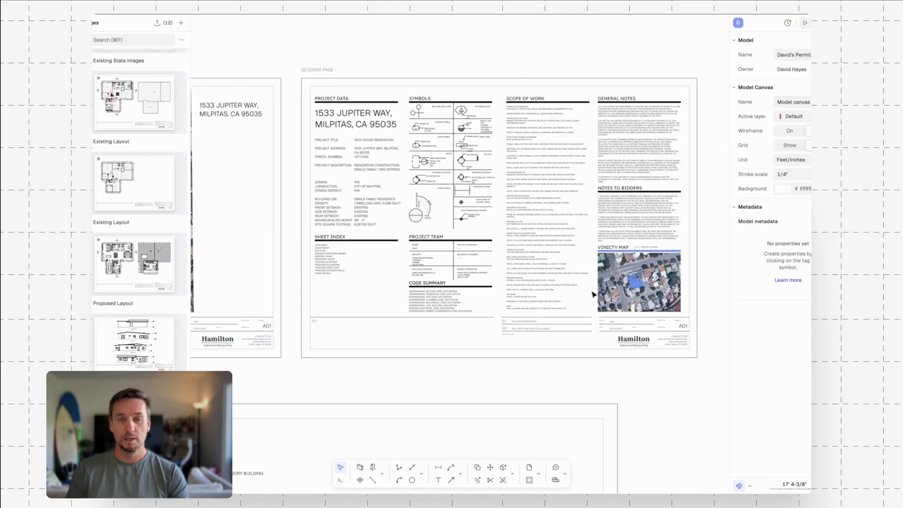
drag(319, 367, 506, 72)
scroll(371, 398, down, 5)
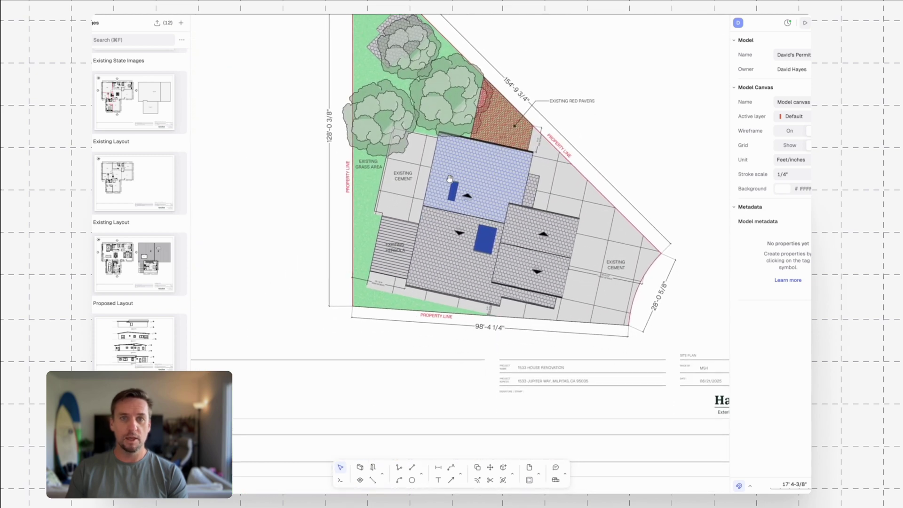
ctrl+scroll(491, 396, down, 5)
scroll(490, 396, down, 10)
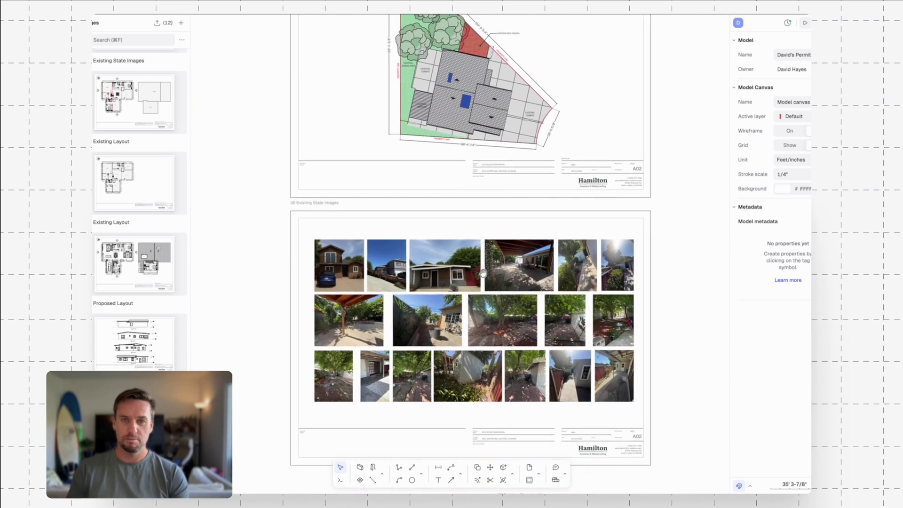
scroll(523, 376, down, 5)
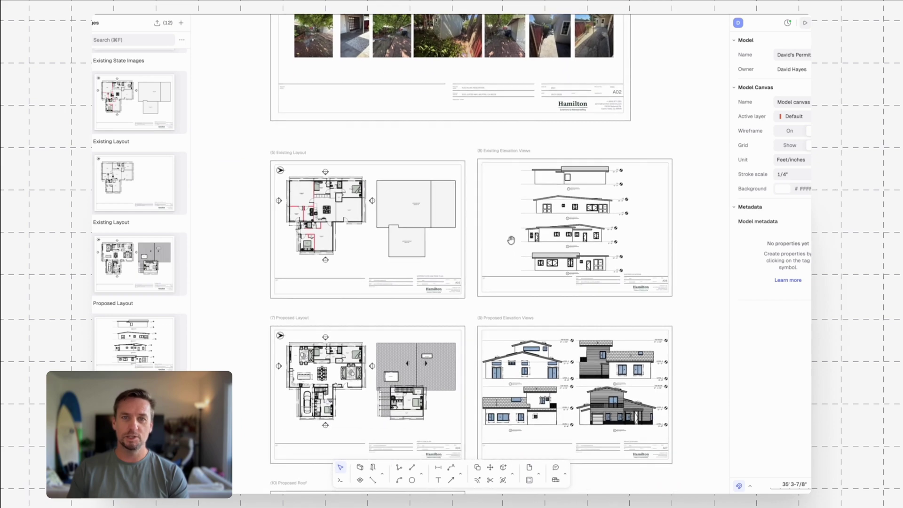
ctrl+scroll(585, 381, up, 3)
Review the later sheets of the set down to the Fence Sheet.
drag(603, 415, 556, 261)
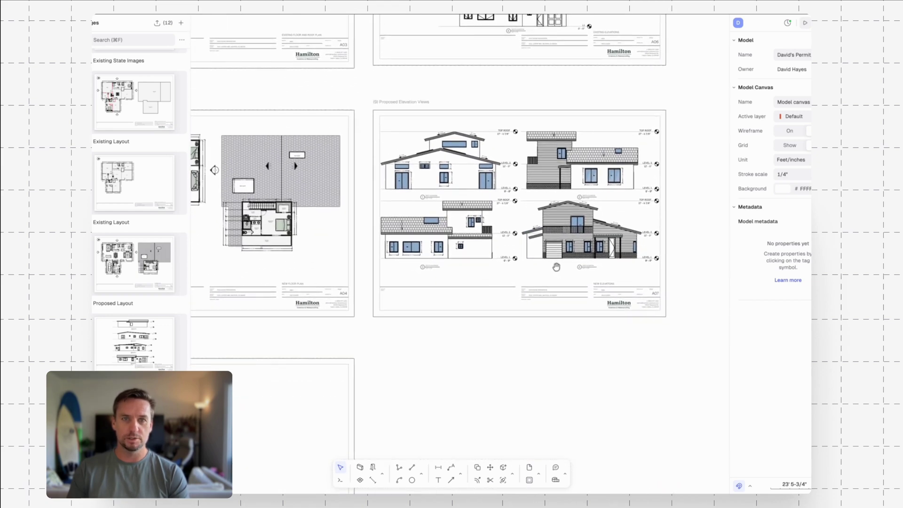
ctrl+scroll(477, 363, down, 5)
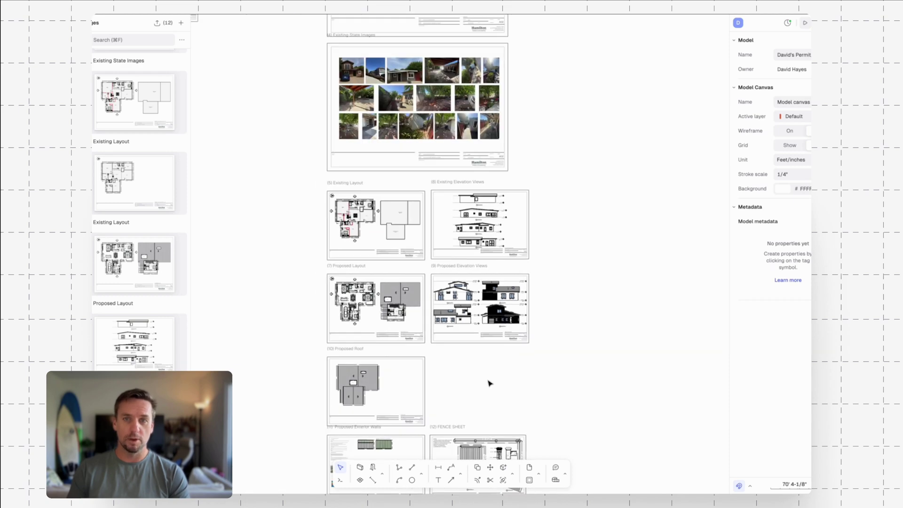
scroll(504, 388, up, 2)
ctrl+scroll(516, 381, down, 5)
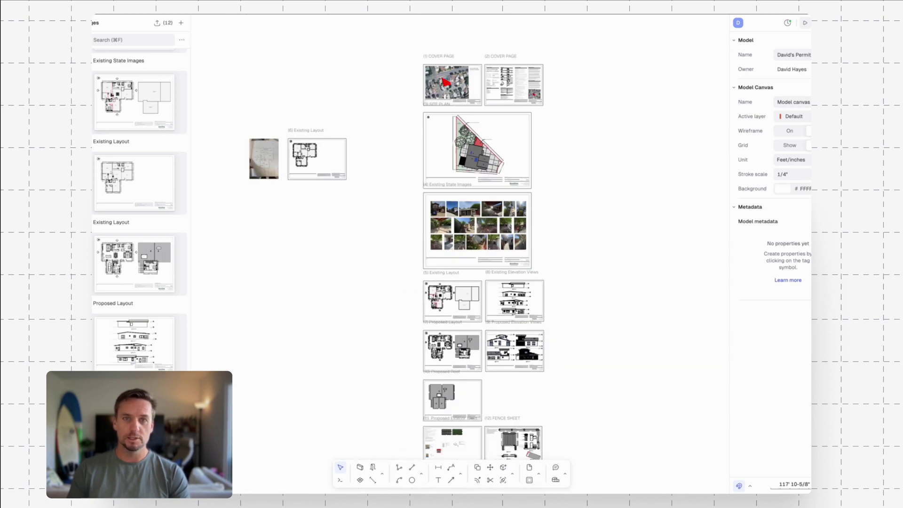
scroll(124, 126, up, 6)
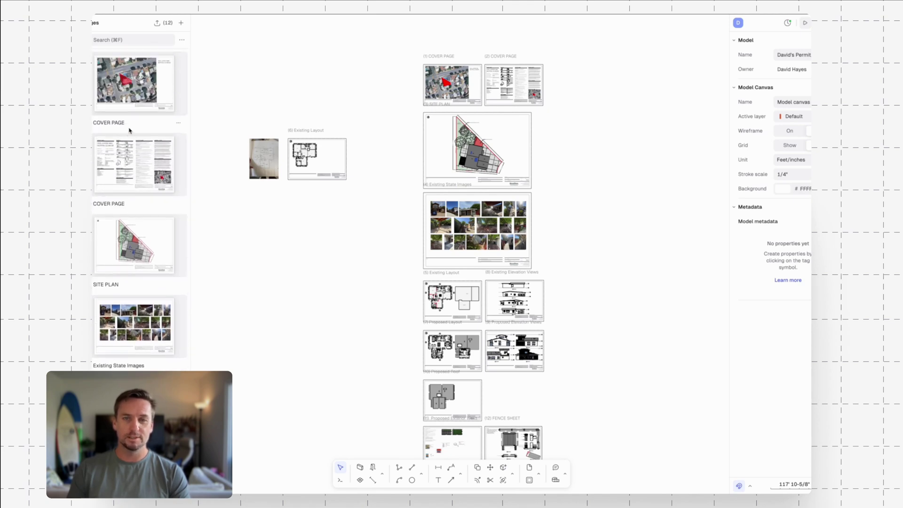
scroll(130, 130, down, 8)
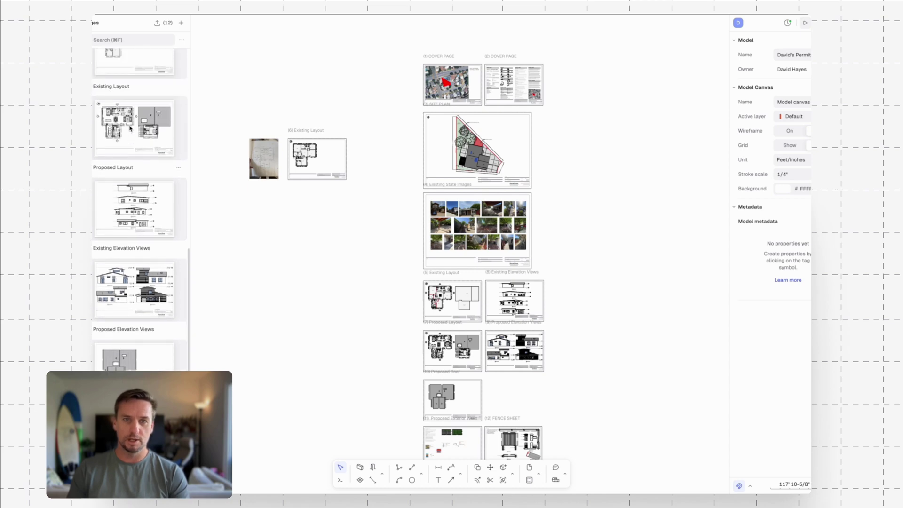
scroll(130, 128, up, 8)
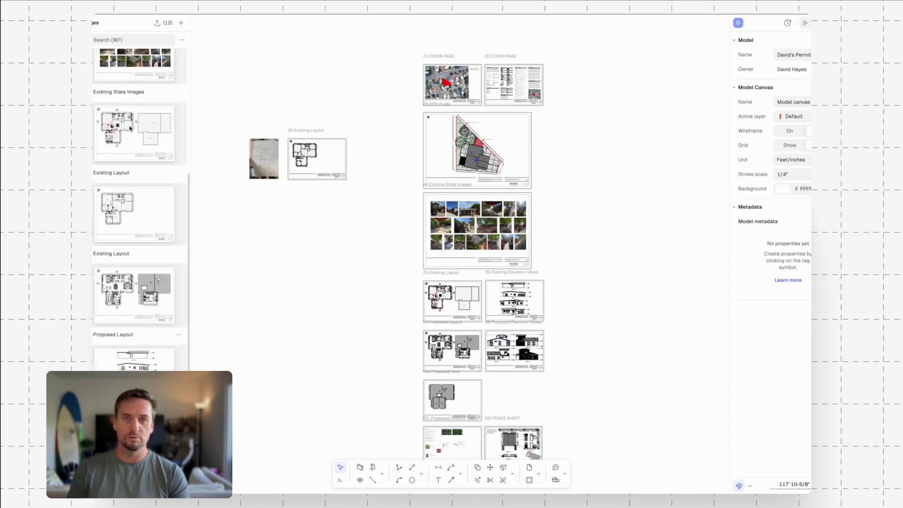
Open Export all (12) and preview the next three pages in the Export pages dialog.
click(165, 24)
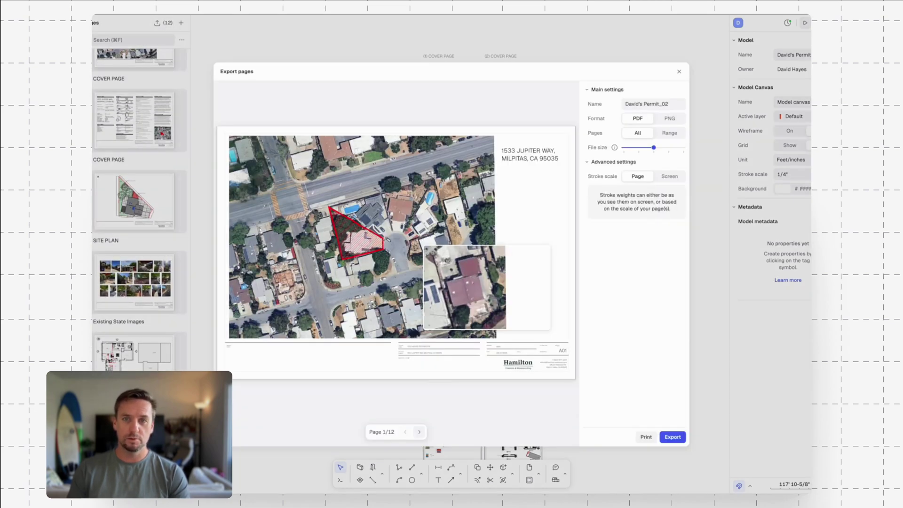
click(419, 432)
click(419, 432)
click(419, 432)
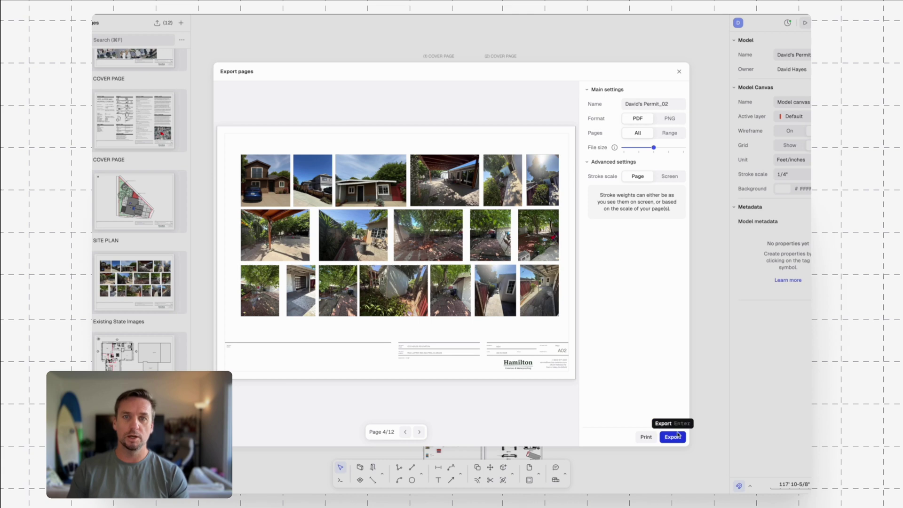
Close the export dialog, check the share dialog's Presentation settings, then start the presentation preview.
click(679, 72)
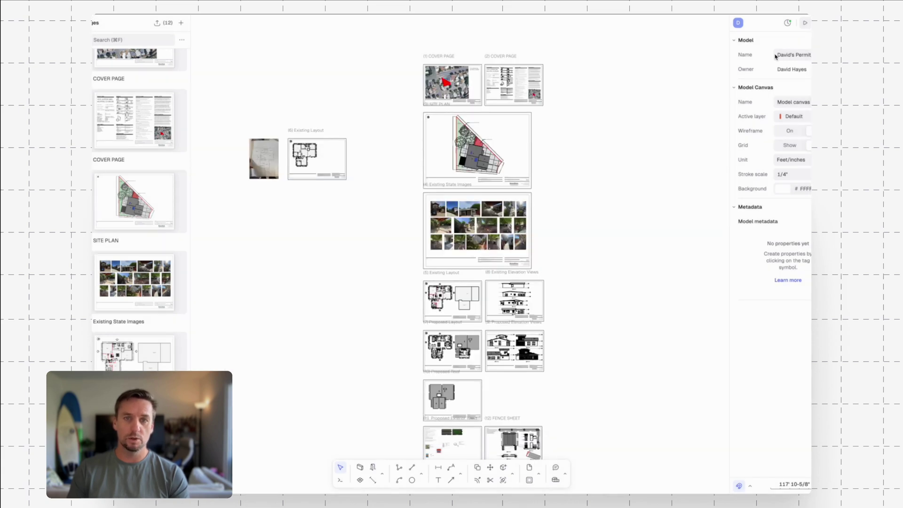
click(738, 23)
click(489, 74)
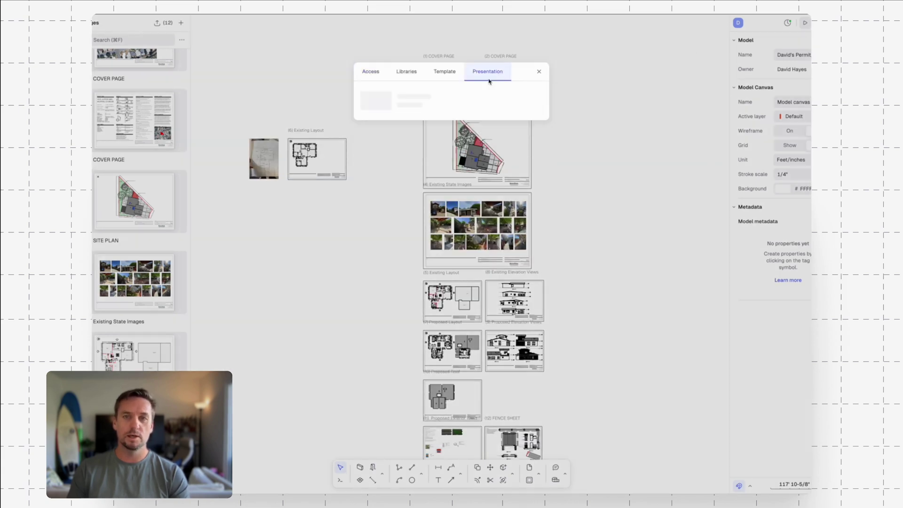
click(539, 72)
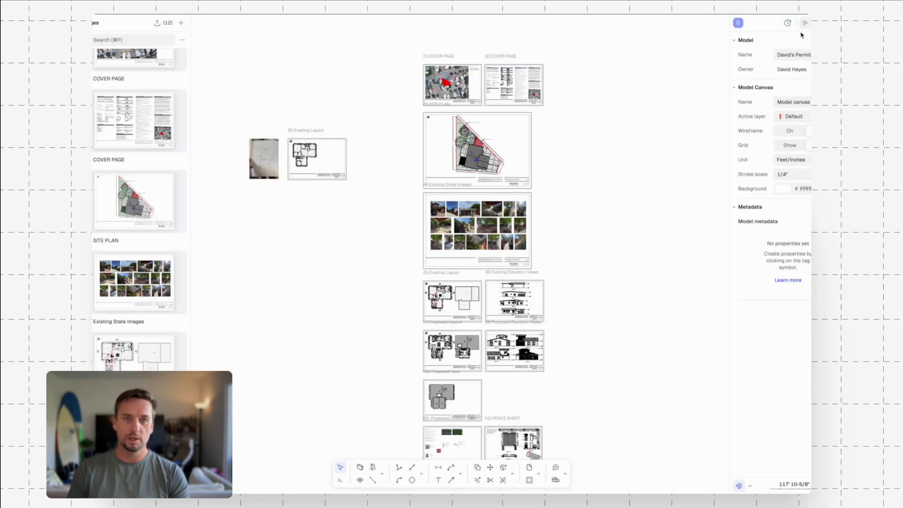
click(805, 23)
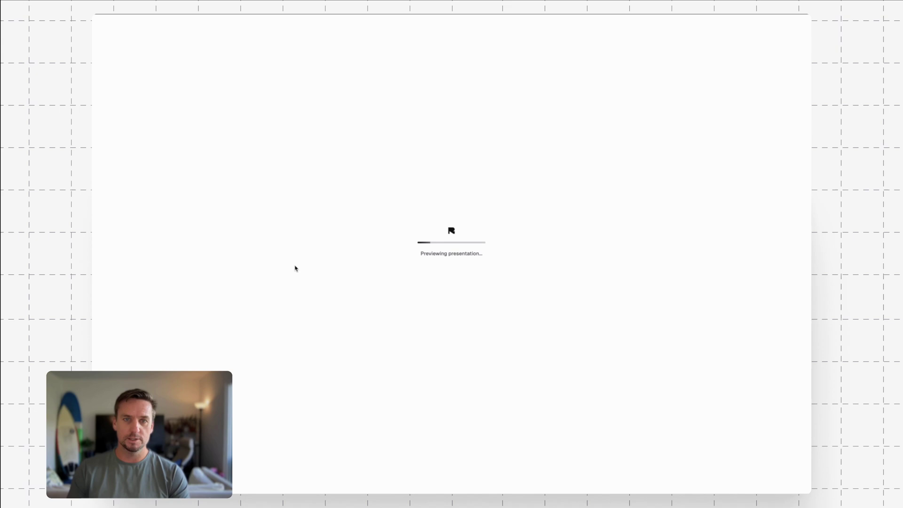